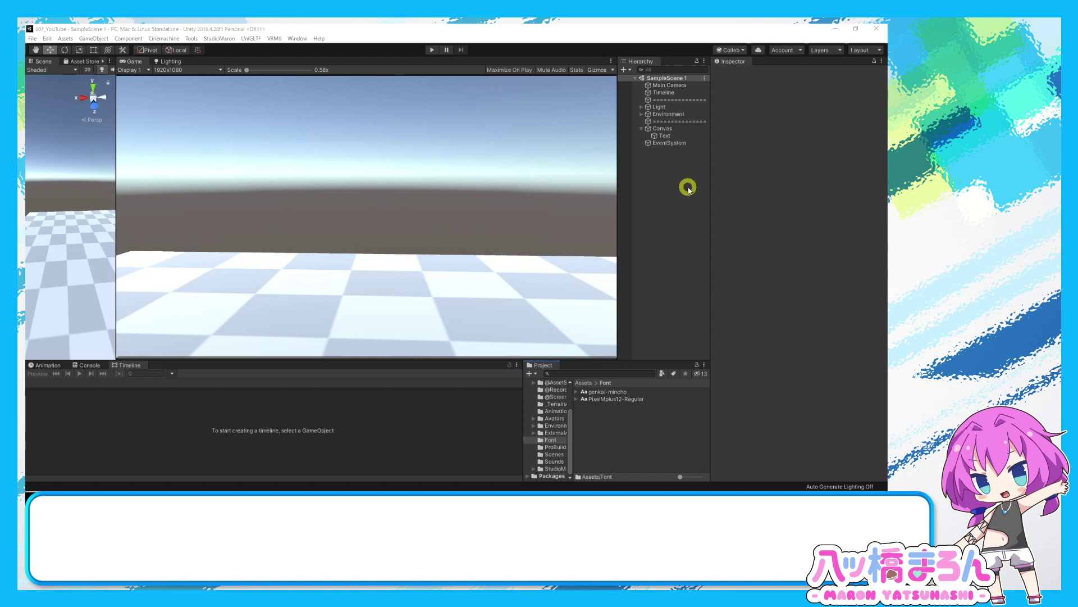
# Enter あいうえお with a line break into the Text object's content, then delete it all.
pyautogui.click(664, 135)
pyautogui.click(774, 246)
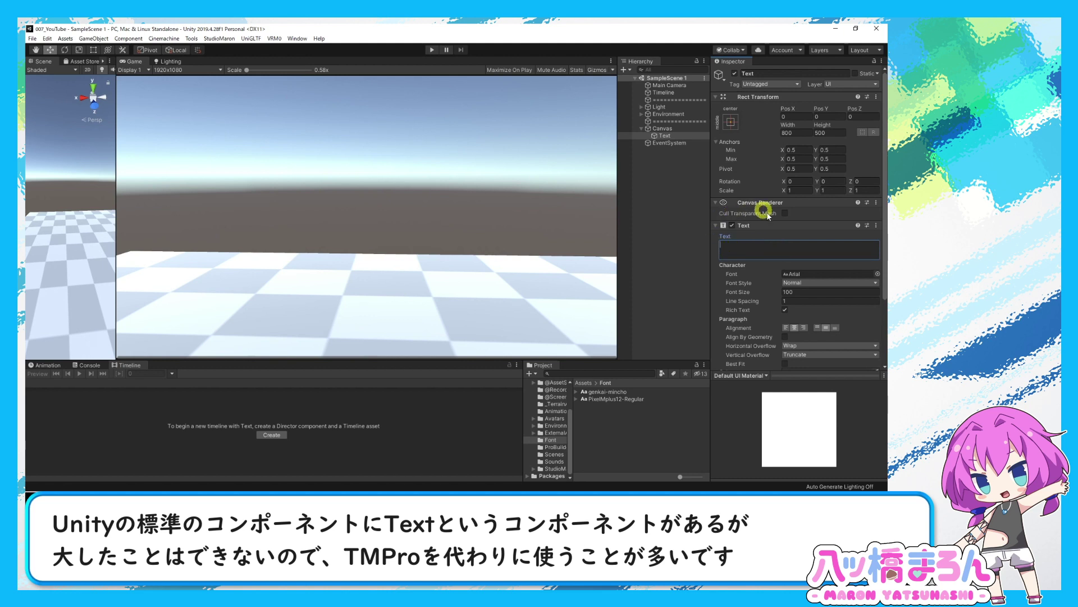
pyautogui.write('あ')
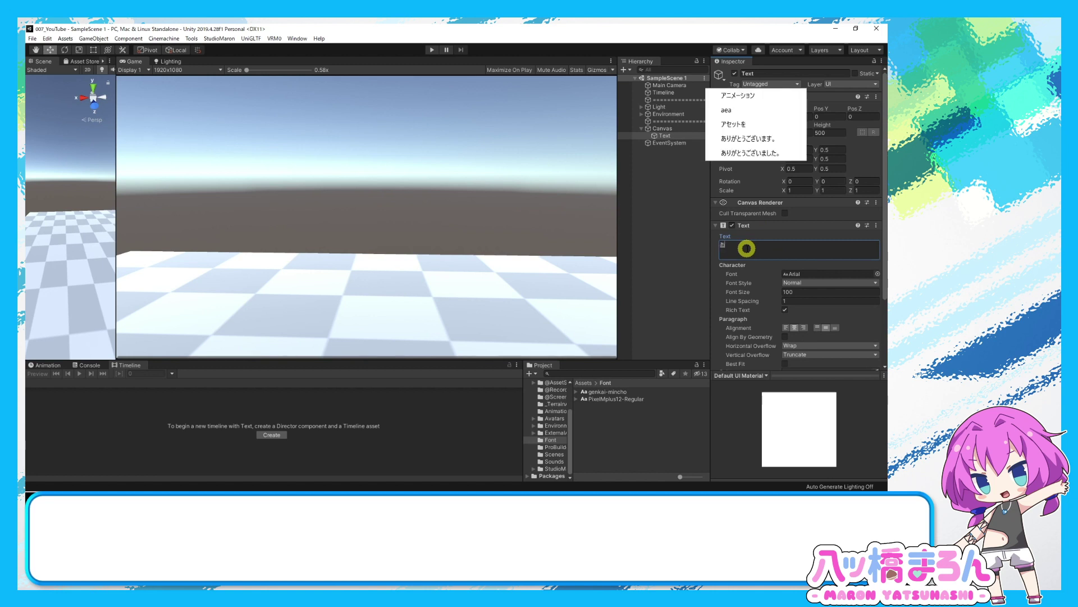
pyautogui.write('いうer')
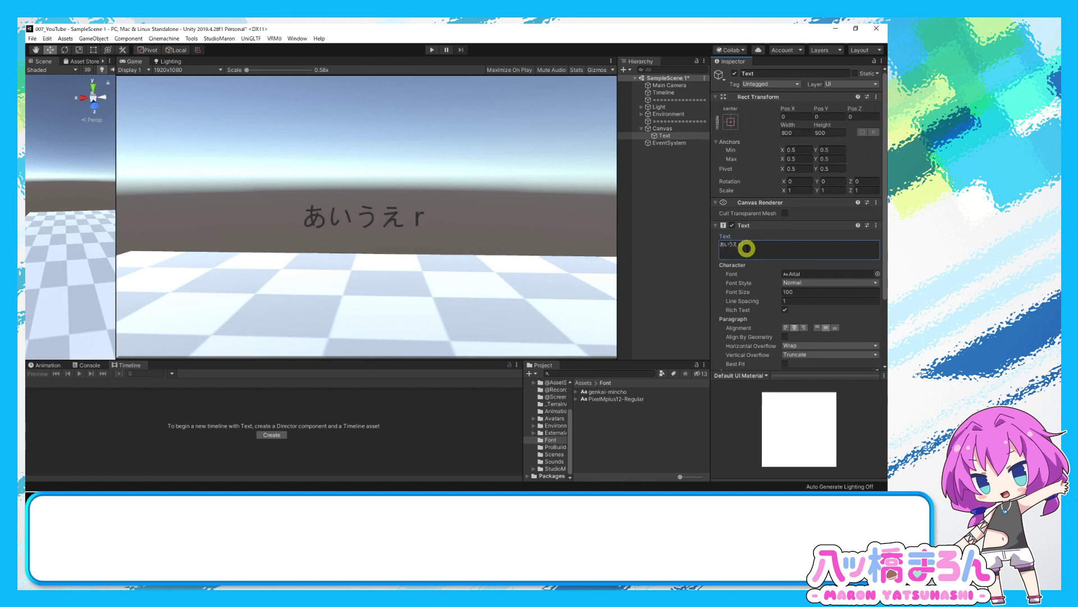
pyautogui.press('BackSpace')
pyautogui.write('お')
pyautogui.press('Return')
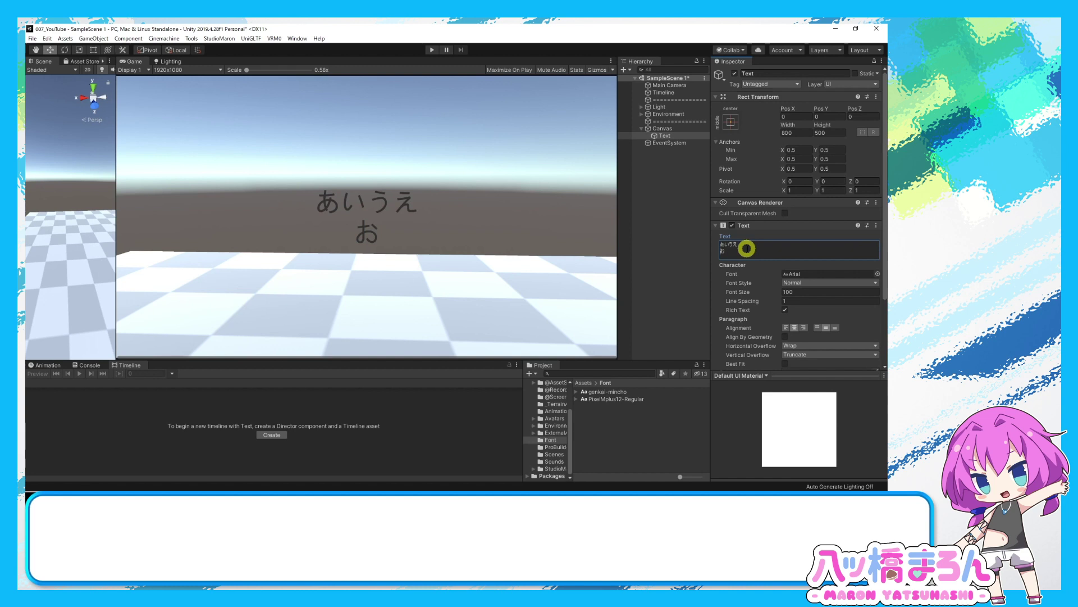
pyautogui.moveTo(746, 248); pyautogui.dragTo(714, 233)
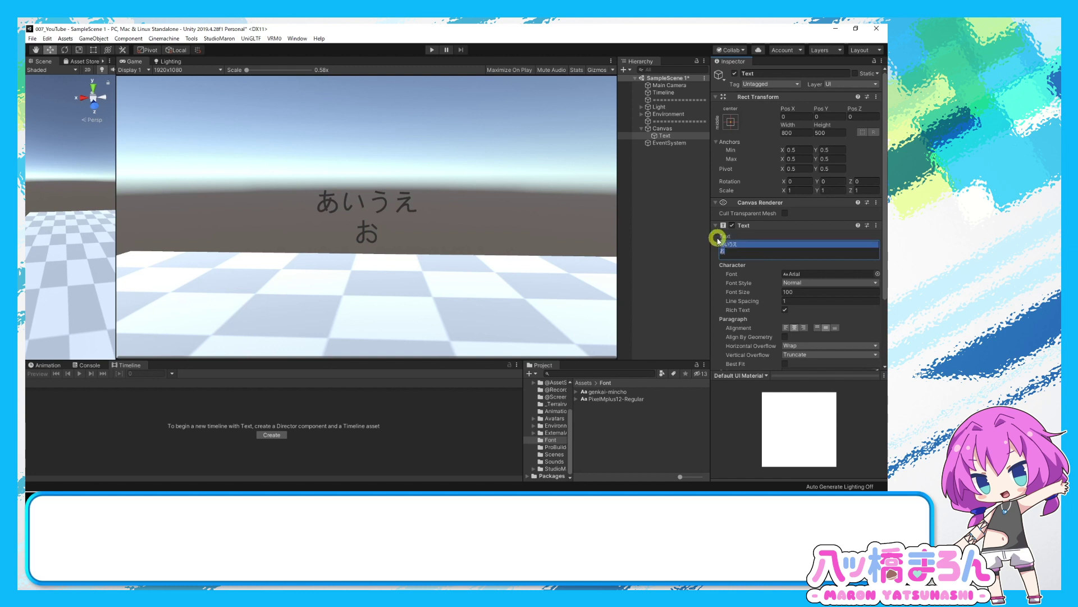
pyautogui.press('BackSpace')
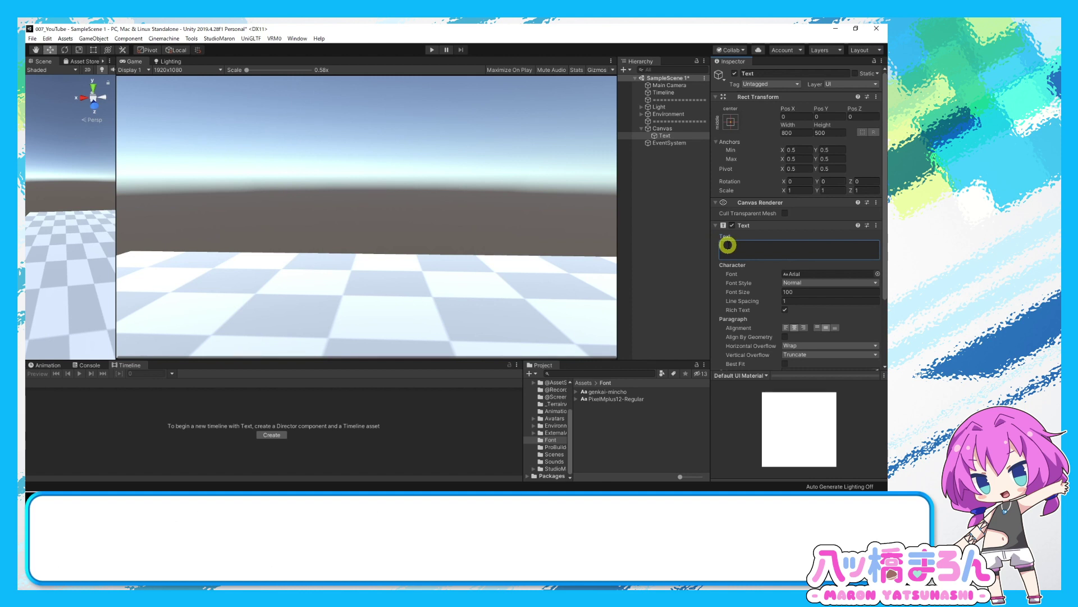
# Deselect the Text object and open the context menu of the PixelMplus12-Regular font asset in Assets/Font.
pyautogui.click(728, 245)
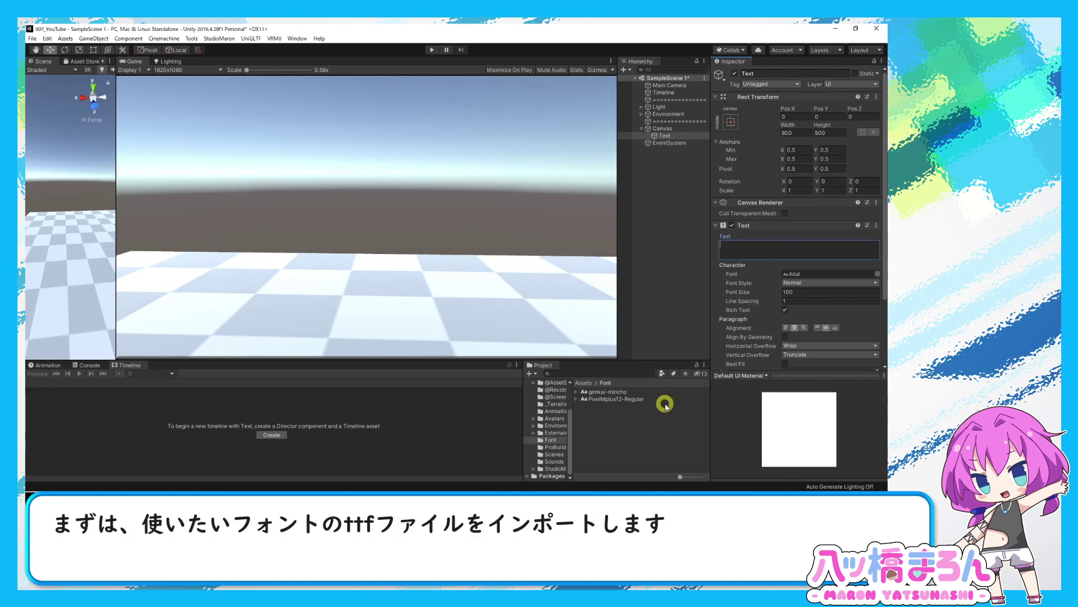
pyautogui.click(631, 467)
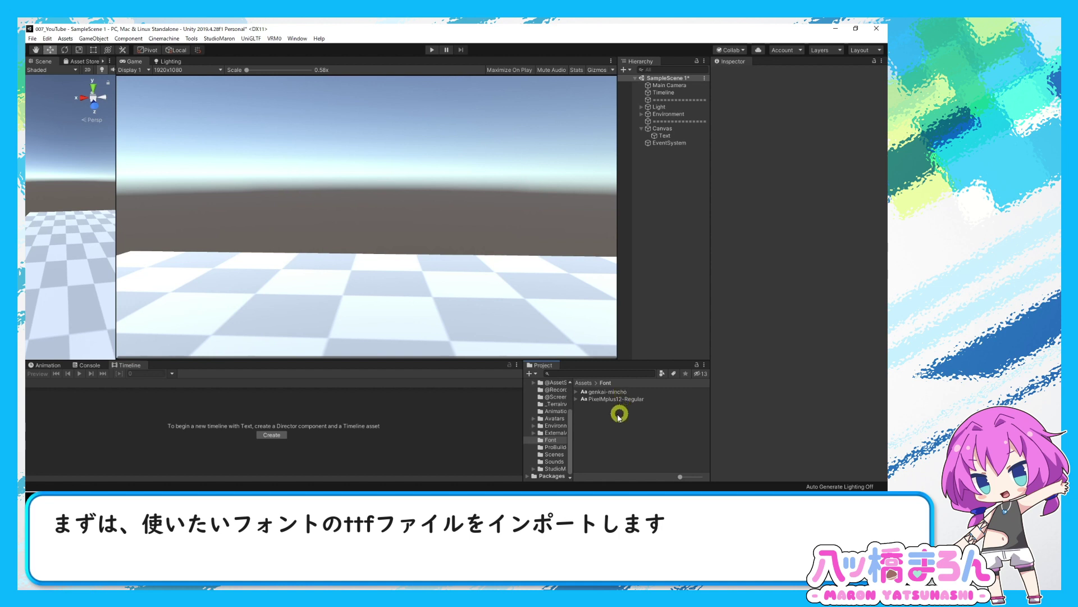
pyautogui.click(618, 391)
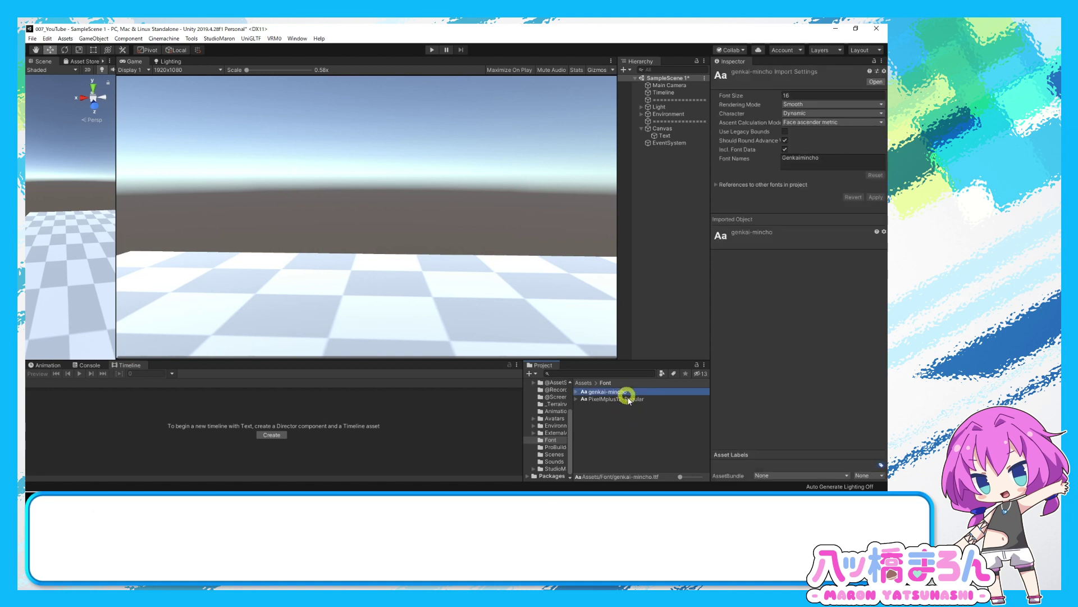
pyautogui.click(623, 399)
pyautogui.rightClick(614, 400)
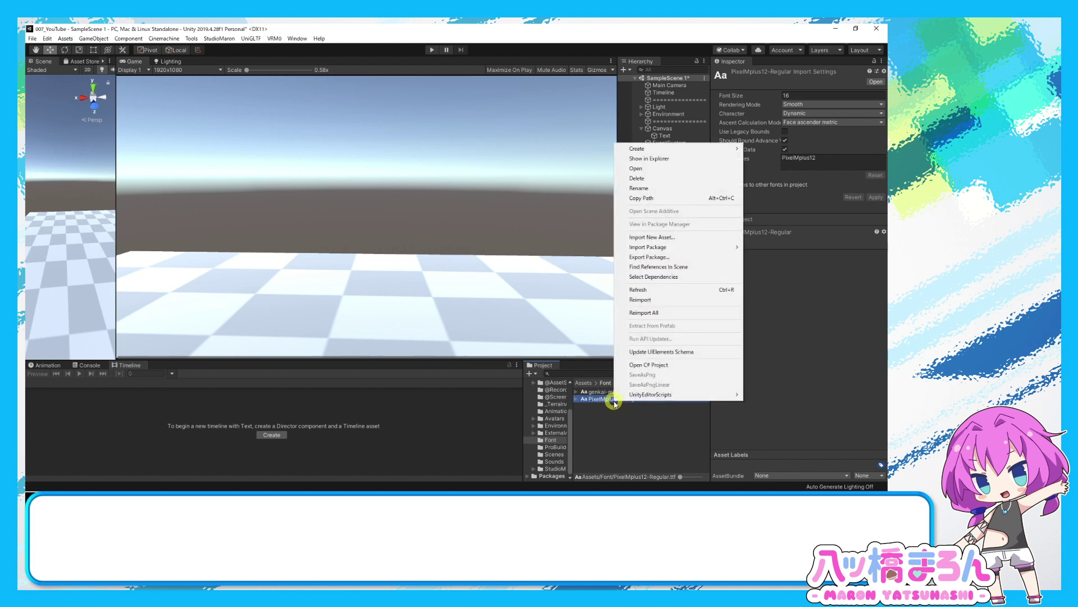
# Show the Font folder in Explorer and drag genkai-mincho.ttf into Unity's Project panel.
pyautogui.click(662, 160)
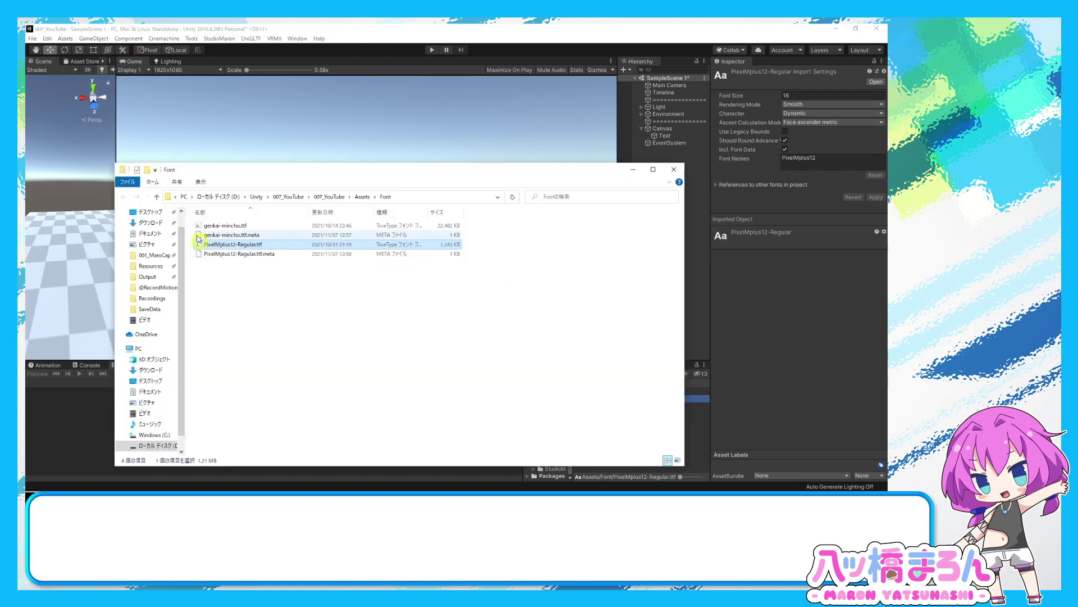
pyautogui.click(259, 227)
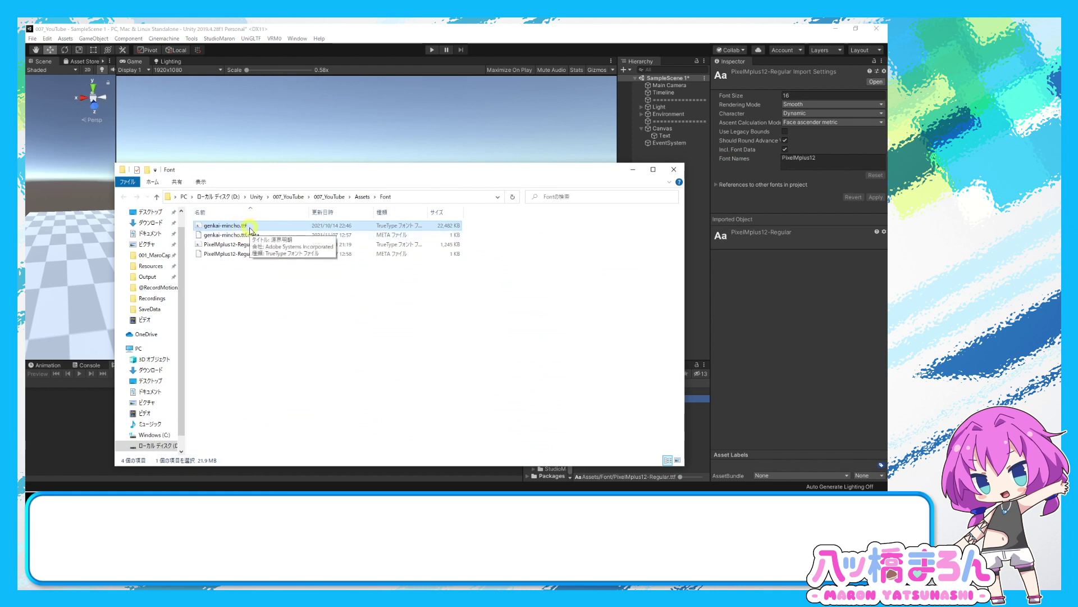
pyautogui.moveTo(250, 229); pyautogui.dragTo(700, 415)
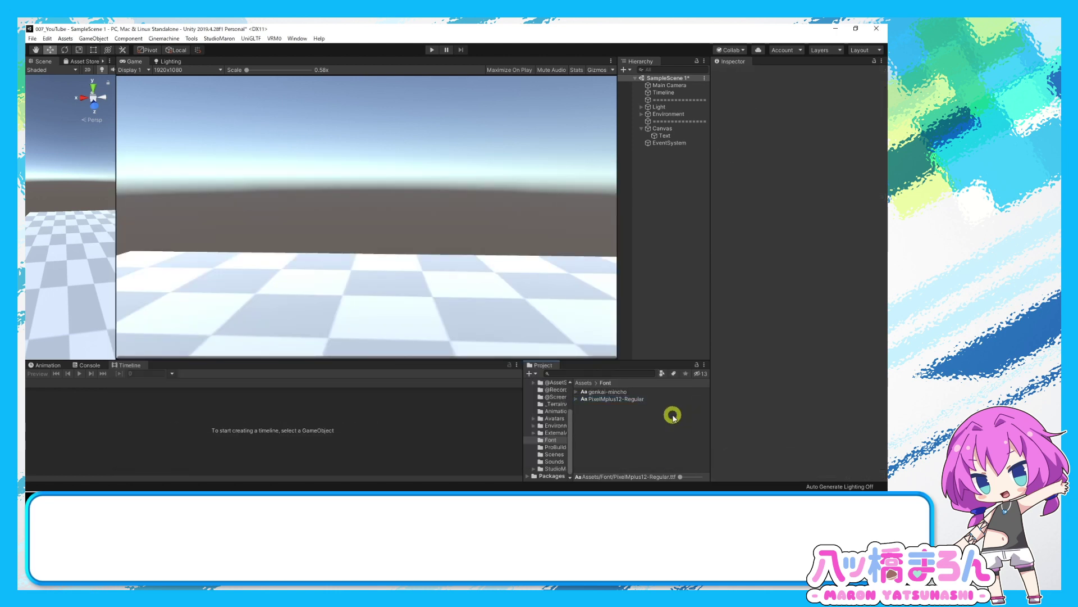
# Import TMP Essential Resources from Window > TextMeshPro and confirm the package import.
pyautogui.click(299, 38)
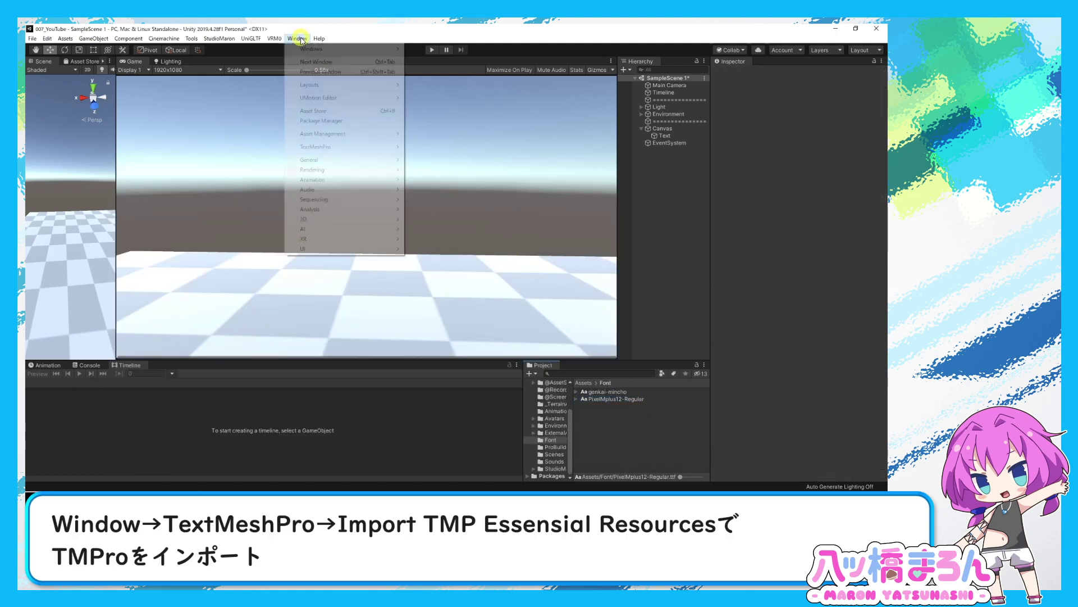
pyautogui.moveTo(371, 144)
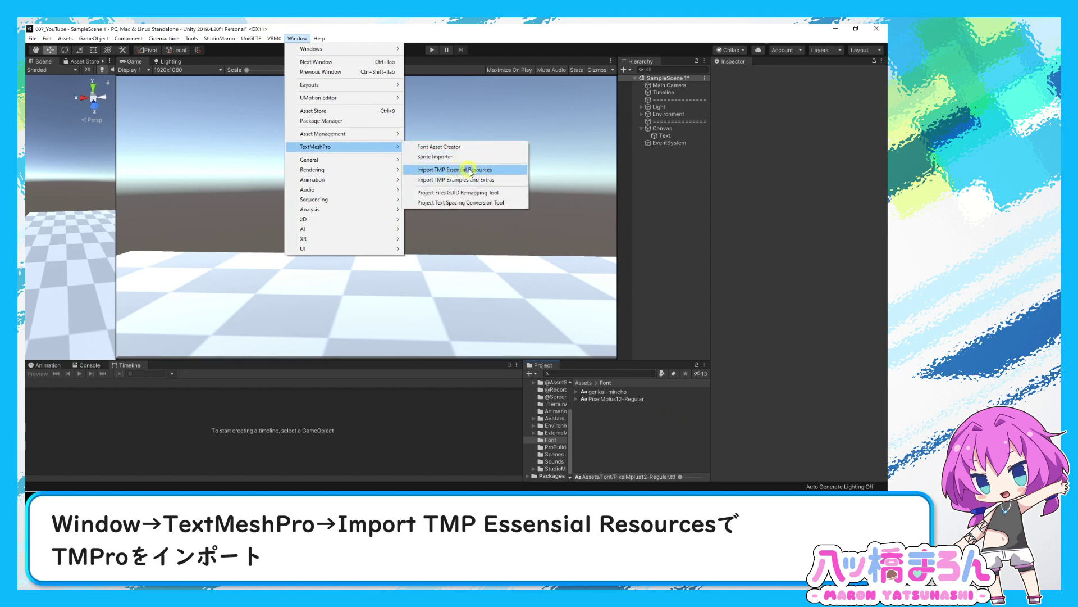
pyautogui.click(500, 170)
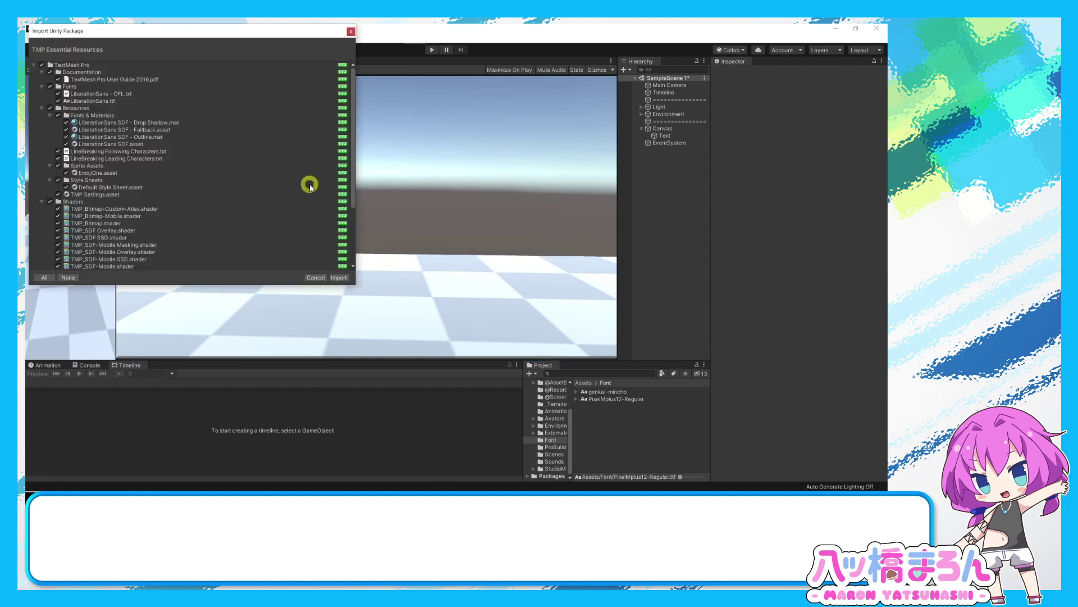
pyautogui.click(340, 278)
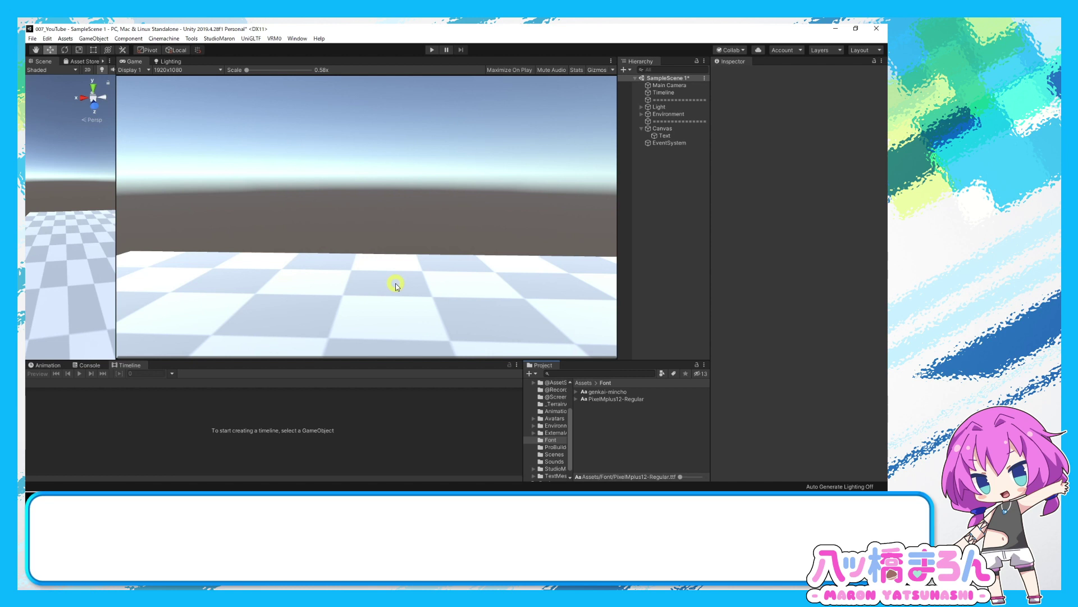
pyautogui.click(297, 38)
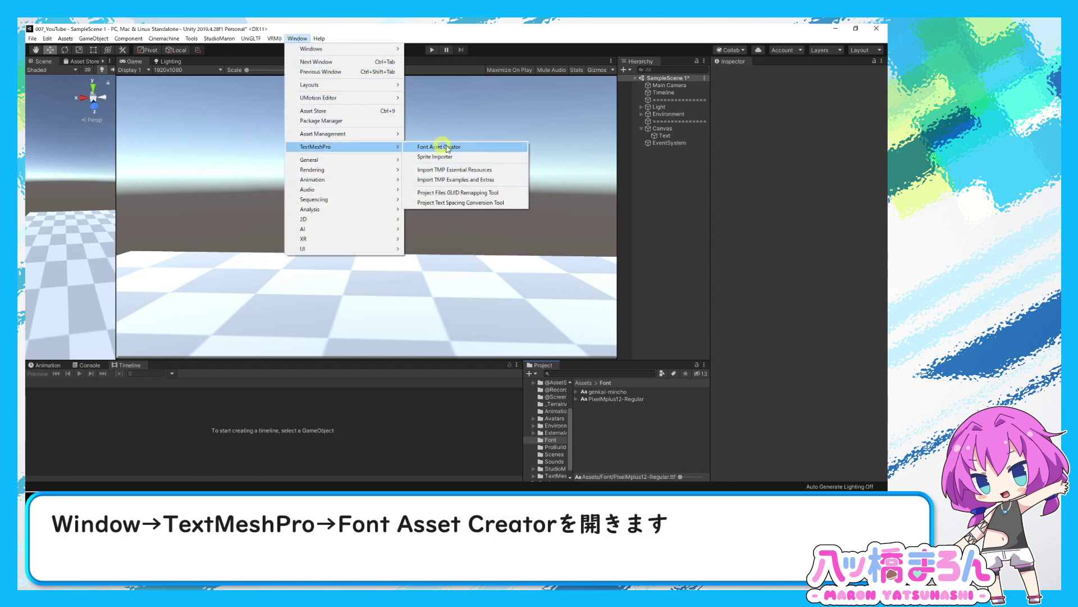
# Open the Font Asset Creator and type あいうえお into the Text object's content.
pyautogui.click(484, 147)
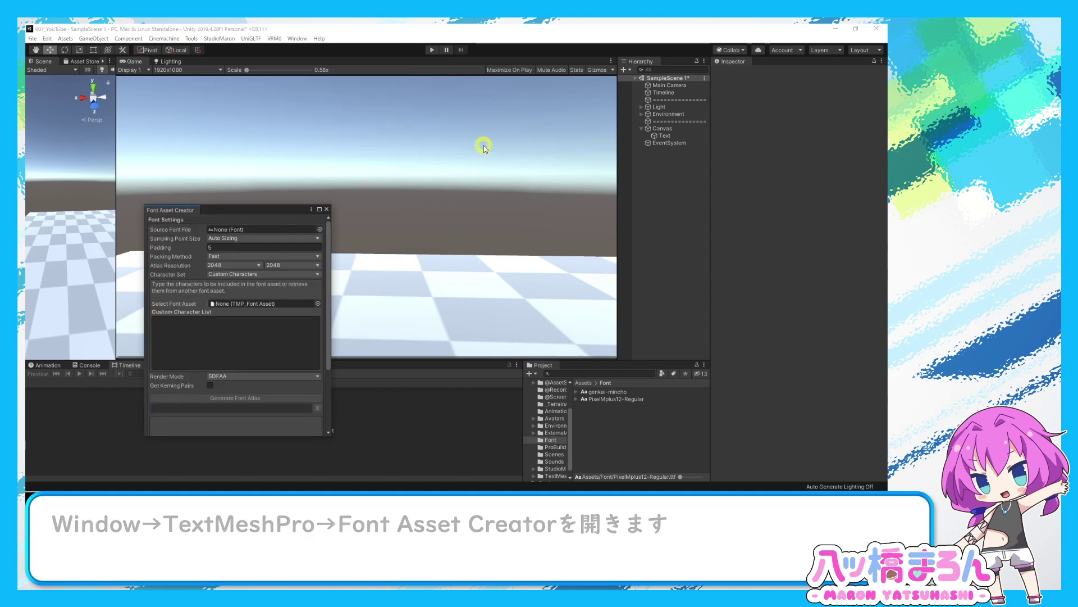
pyautogui.click(665, 135)
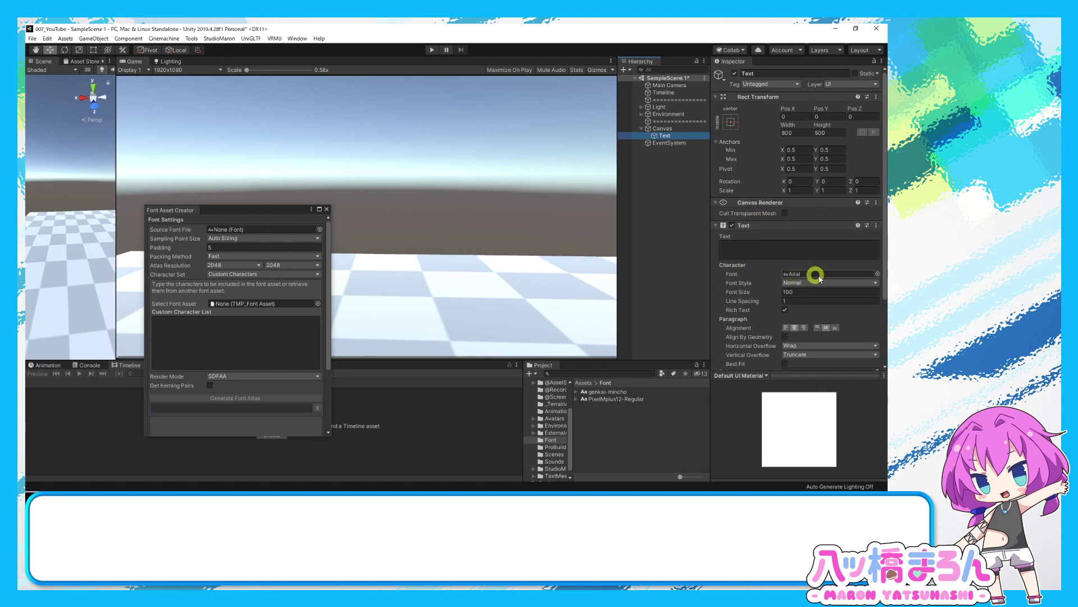
pyautogui.click(790, 248)
pyautogui.click(777, 247)
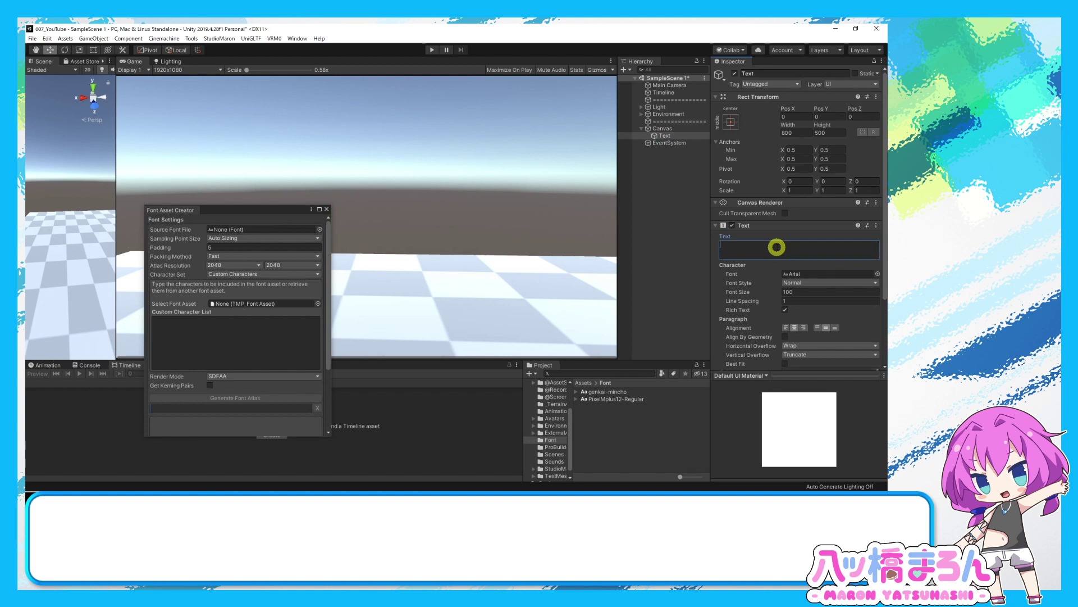
pyautogui.write('aiuer')
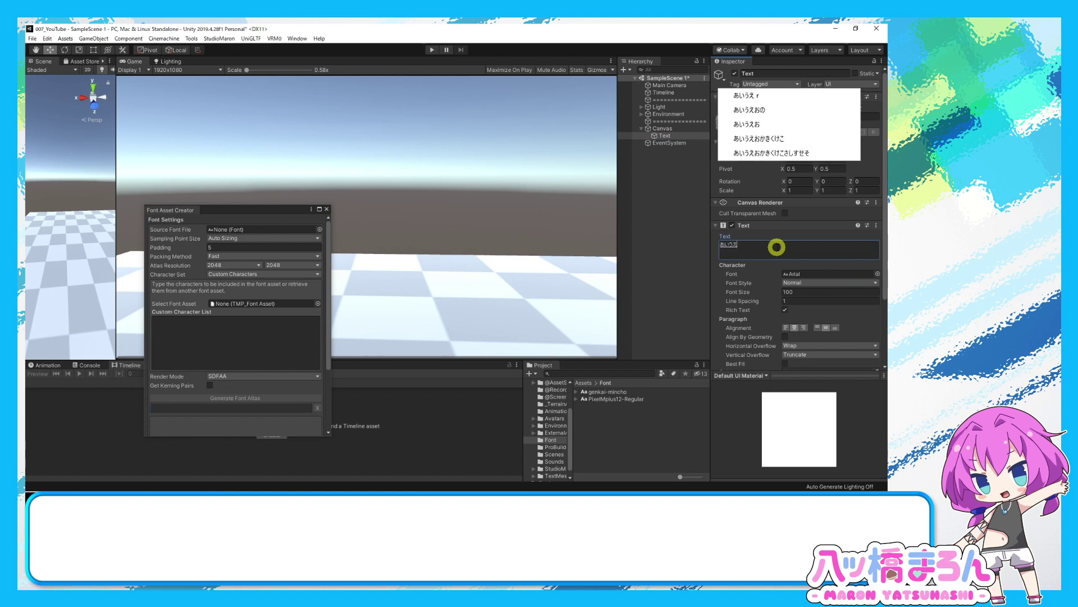
pyautogui.write('o')
pyautogui.press('Return')
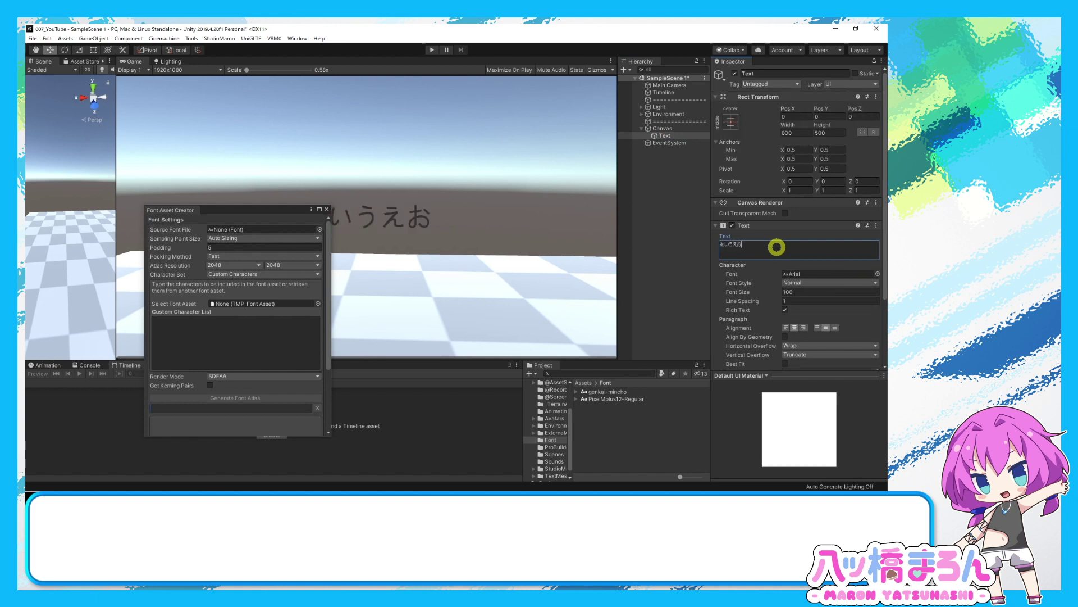
# Change the Text font to PixelMplus12-Regular, then to genkai-mincho.
pyautogui.click(878, 274)
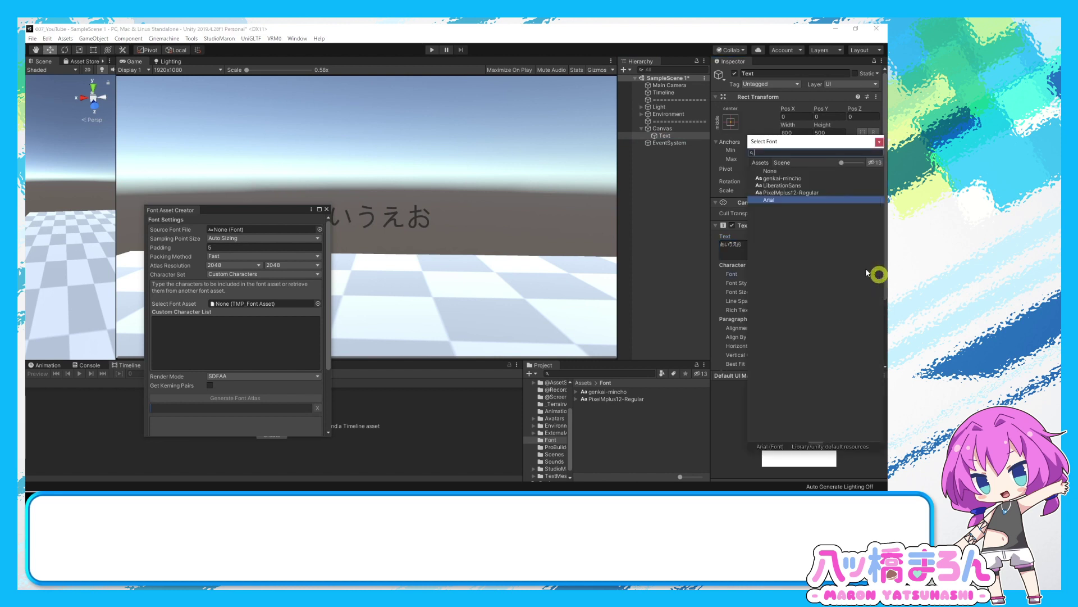
pyautogui.click(796, 193)
pyautogui.click(285, 207)
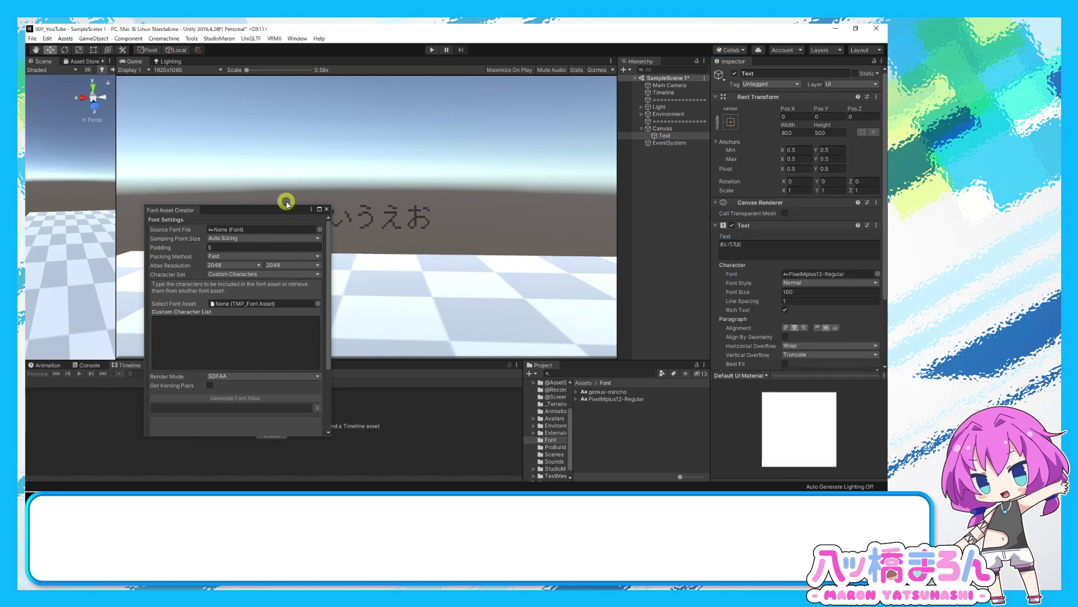
pyautogui.moveTo(285, 206); pyautogui.dragTo(205, 225)
pyautogui.click(879, 274)
pyautogui.click(879, 274)
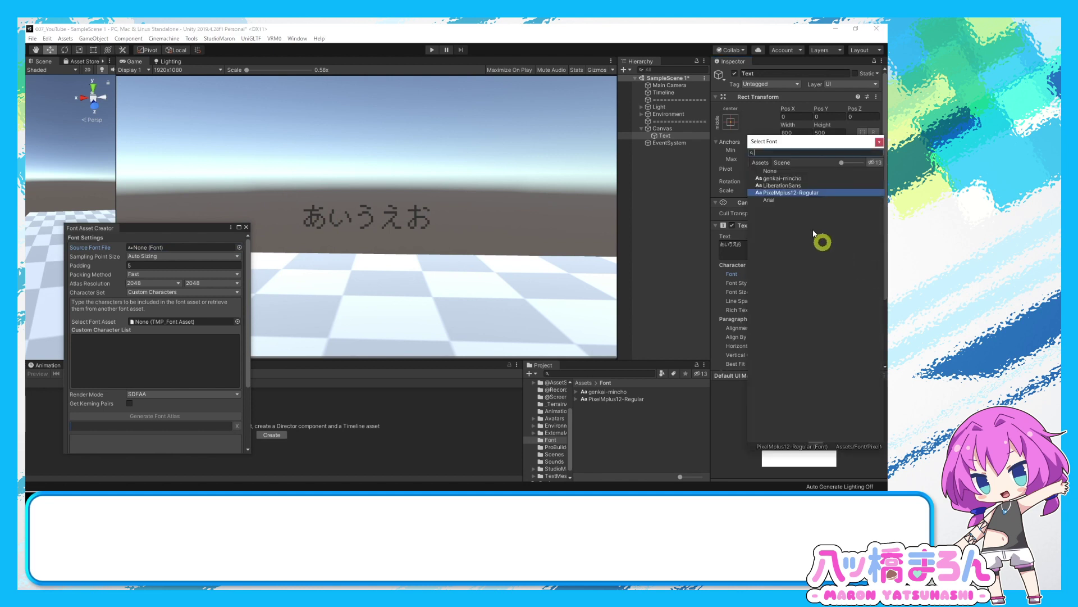
pyautogui.click(789, 179)
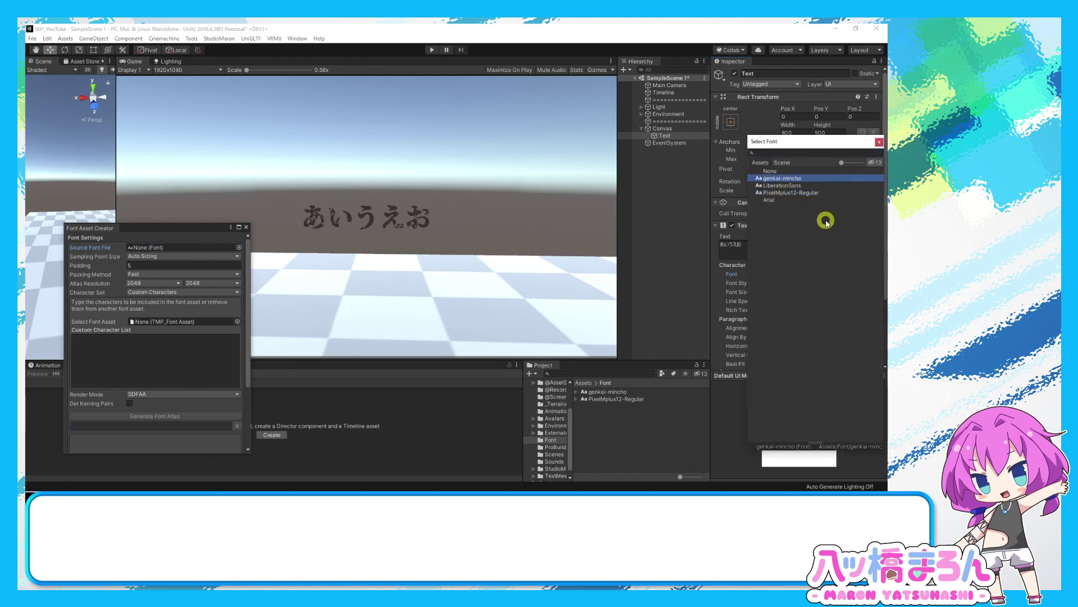
pyautogui.click(705, 250)
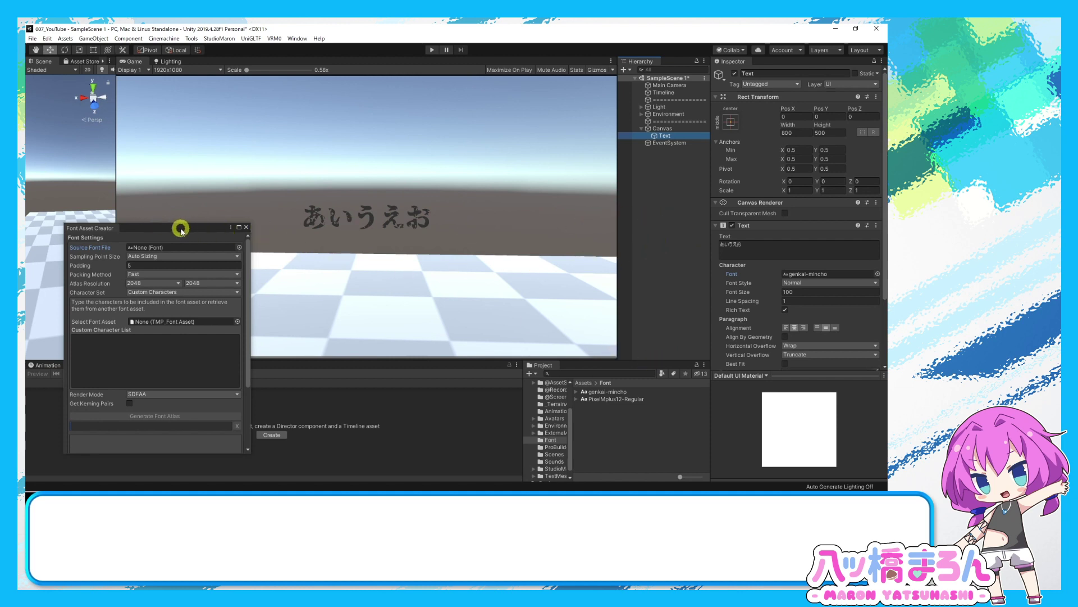
# Move the Font Asset Creator window over the Game view.
pyautogui.moveTo(180, 231); pyautogui.dragTo(207, 212)
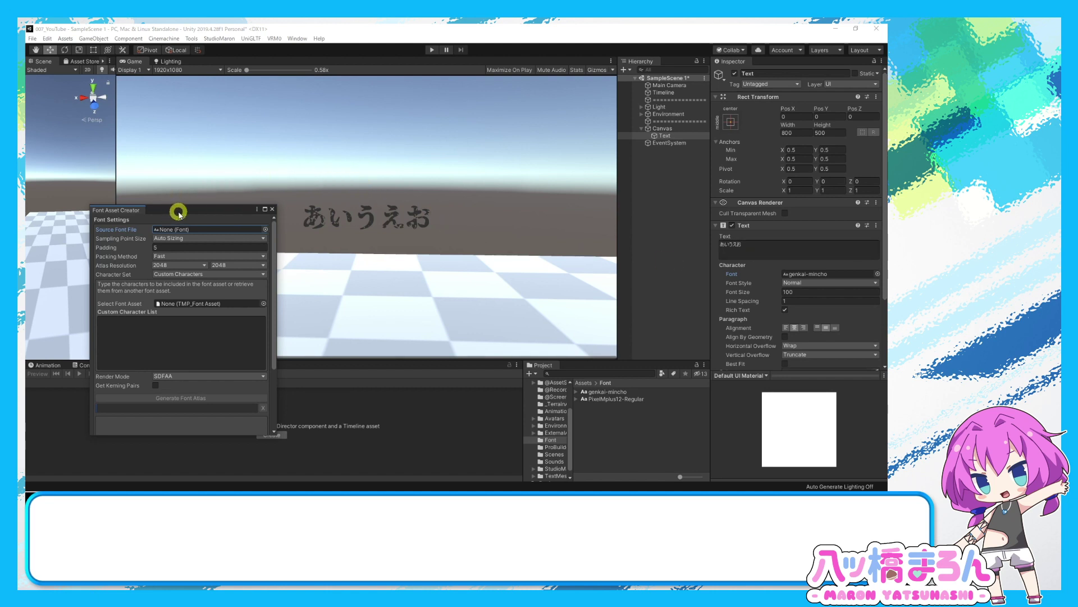
# Use PixelMplus12-Regular as source font, keep Custom Characters, and enter あいうえおABC.
pyautogui.moveTo(180, 209); pyautogui.dragTo(250, 175)
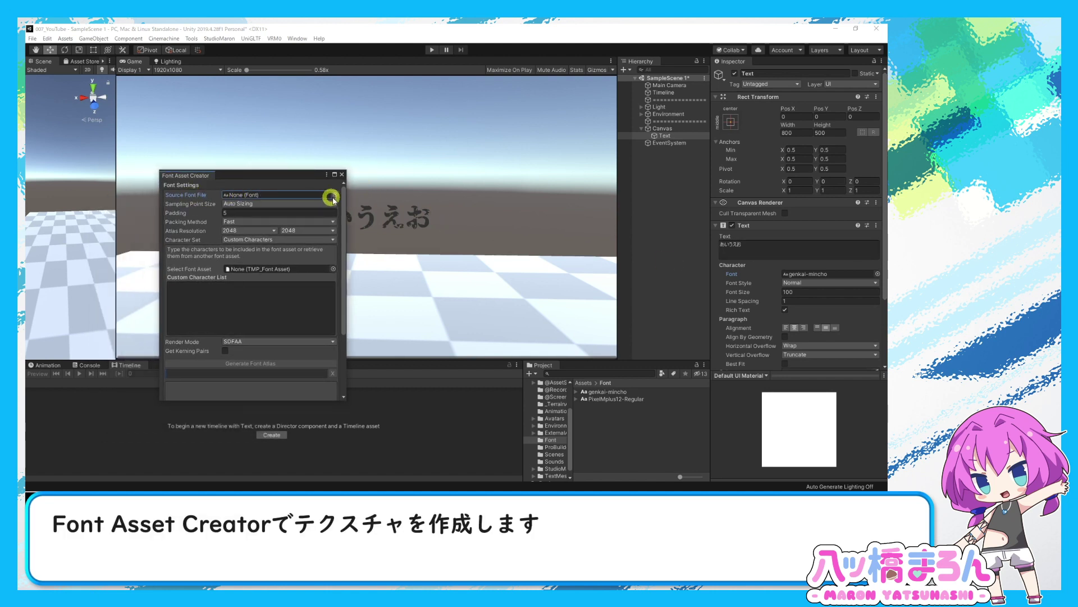
pyautogui.click(335, 194)
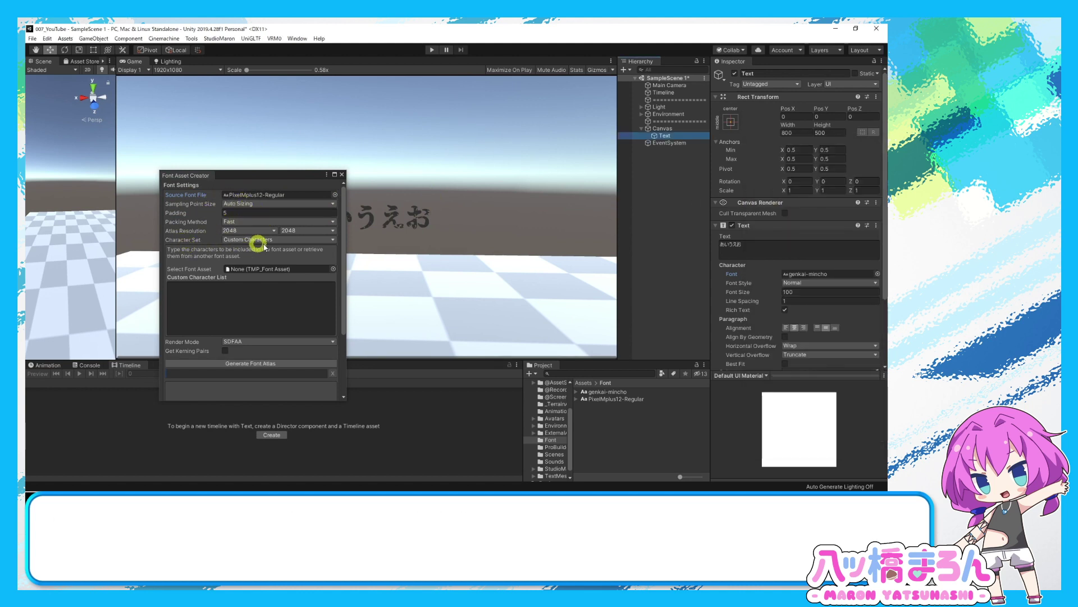
pyautogui.click(280, 239)
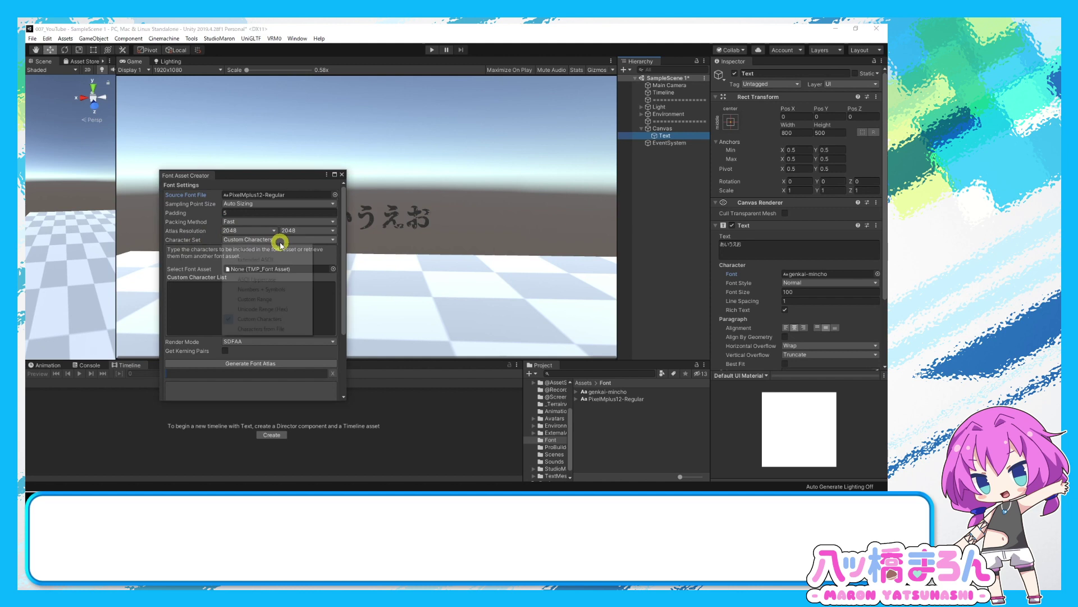
pyautogui.click(279, 320)
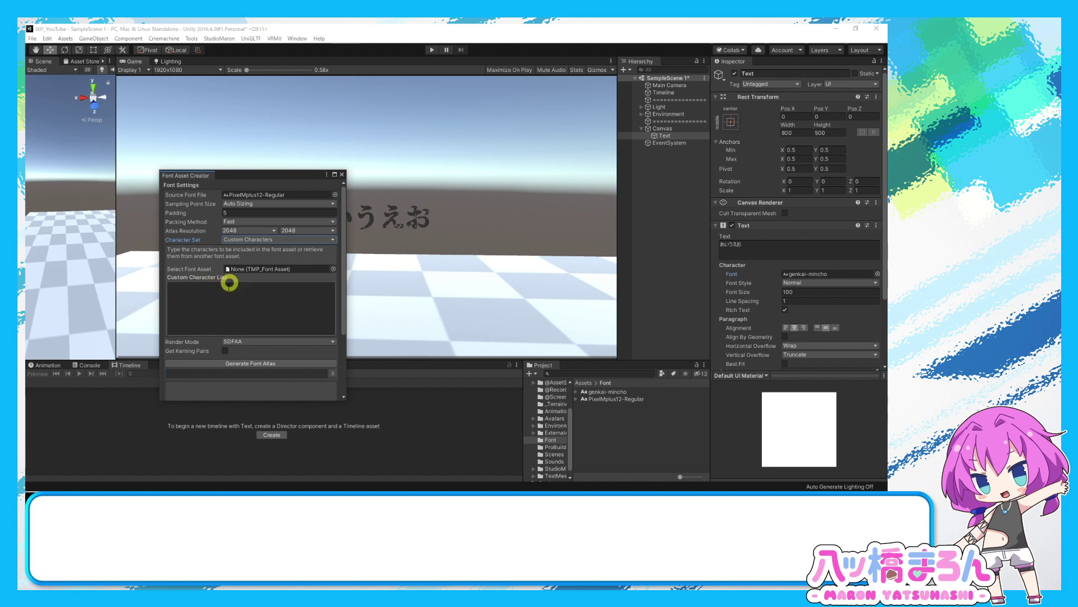
pyautogui.click(229, 295)
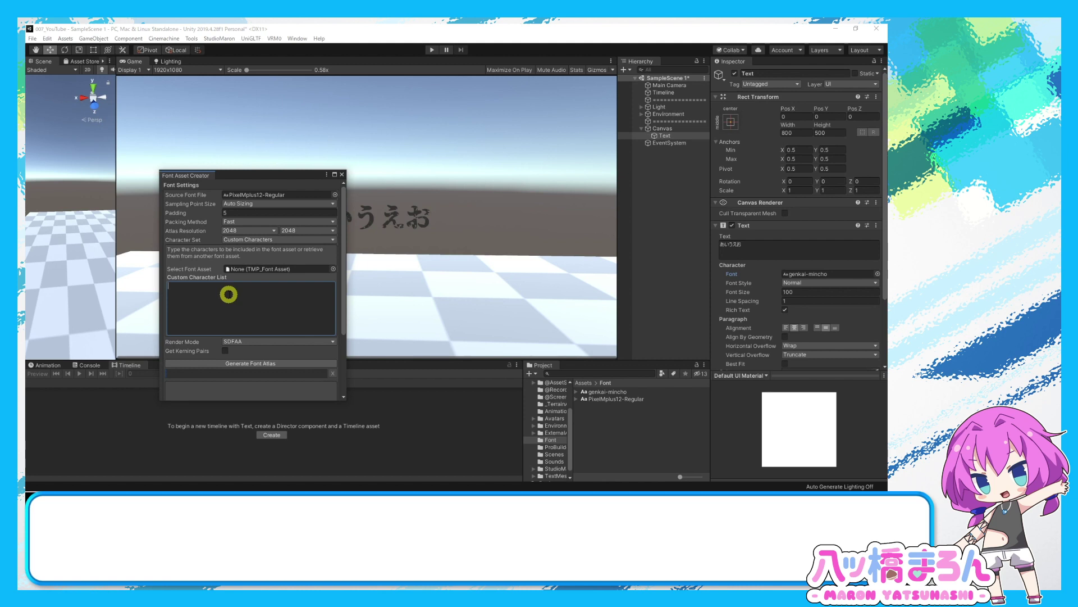
pyautogui.write('あいうえお')
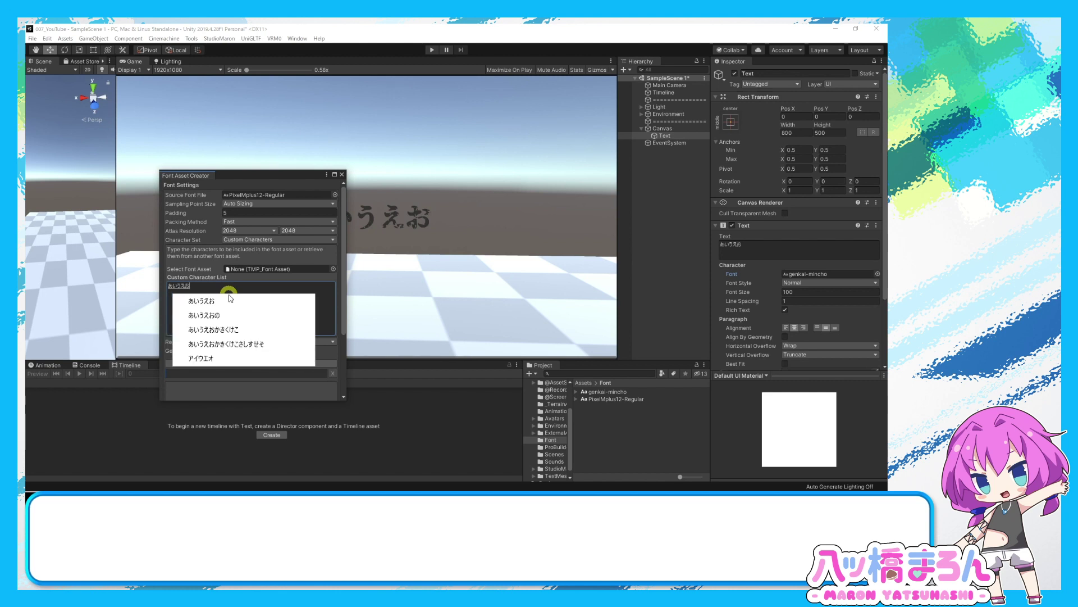
pyautogui.press('Return')
pyautogui.write('C')
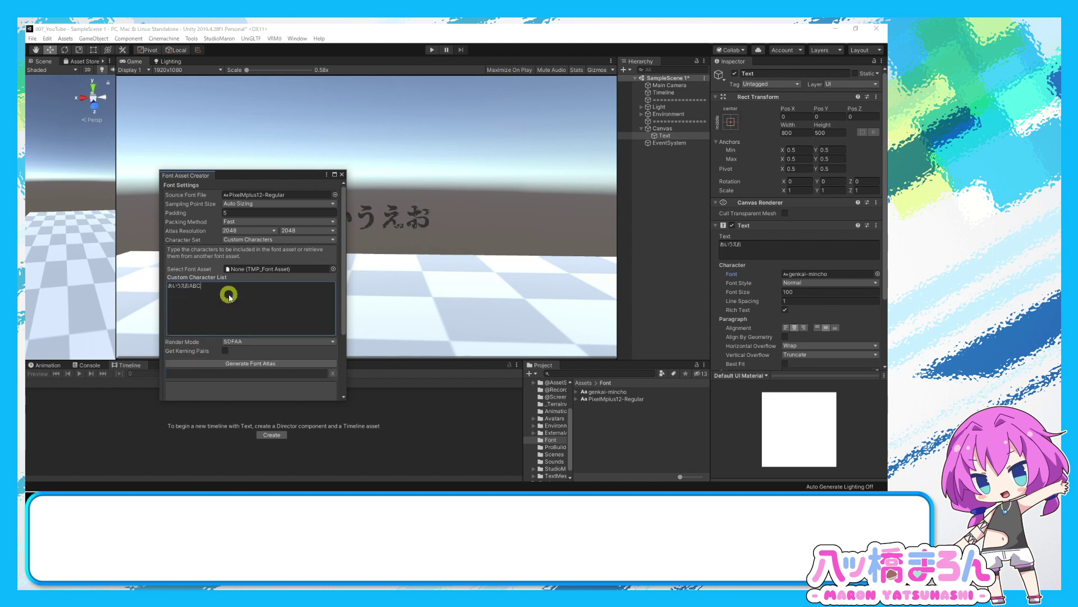
pyautogui.scroll(-1, 227, 298)
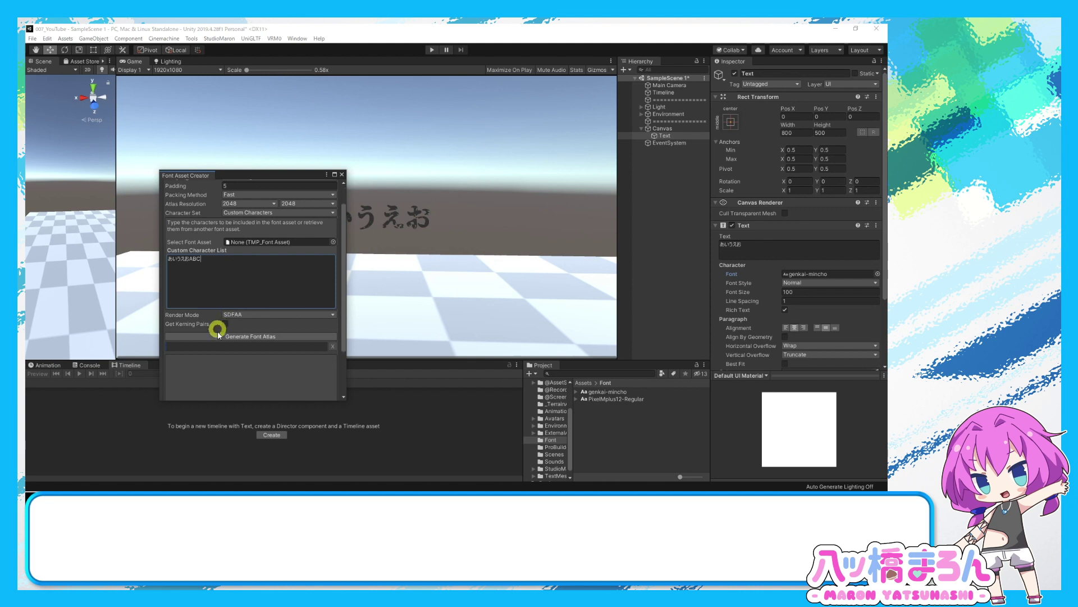
# Generate the atlas and save it as PixelMplus12-Regular SDF_あいうえおABC in Assets/Font.
pyautogui.click(280, 339)
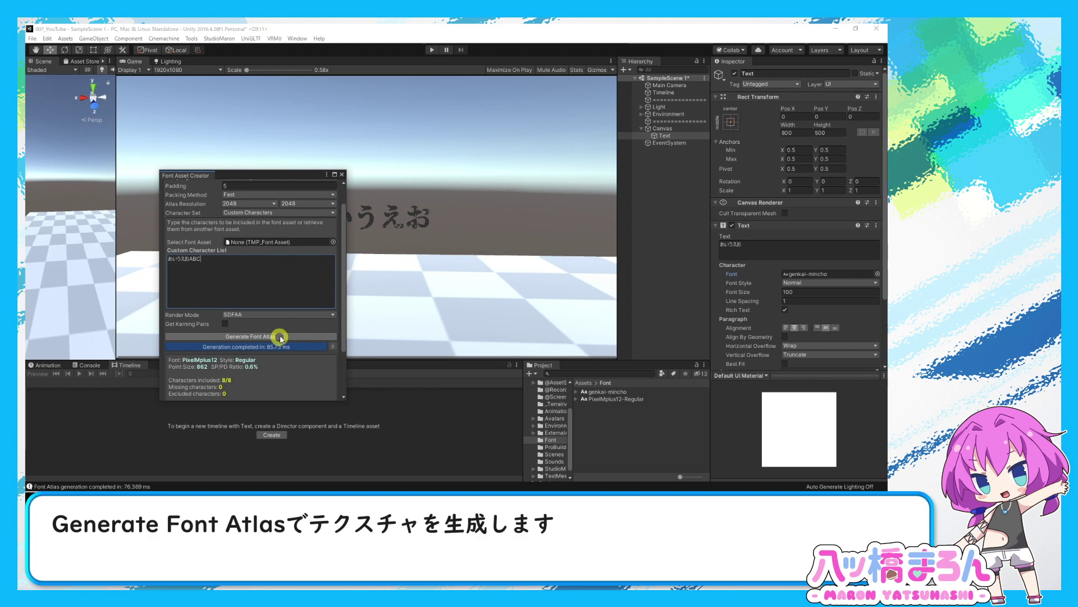
pyautogui.scroll(-3, 279, 339)
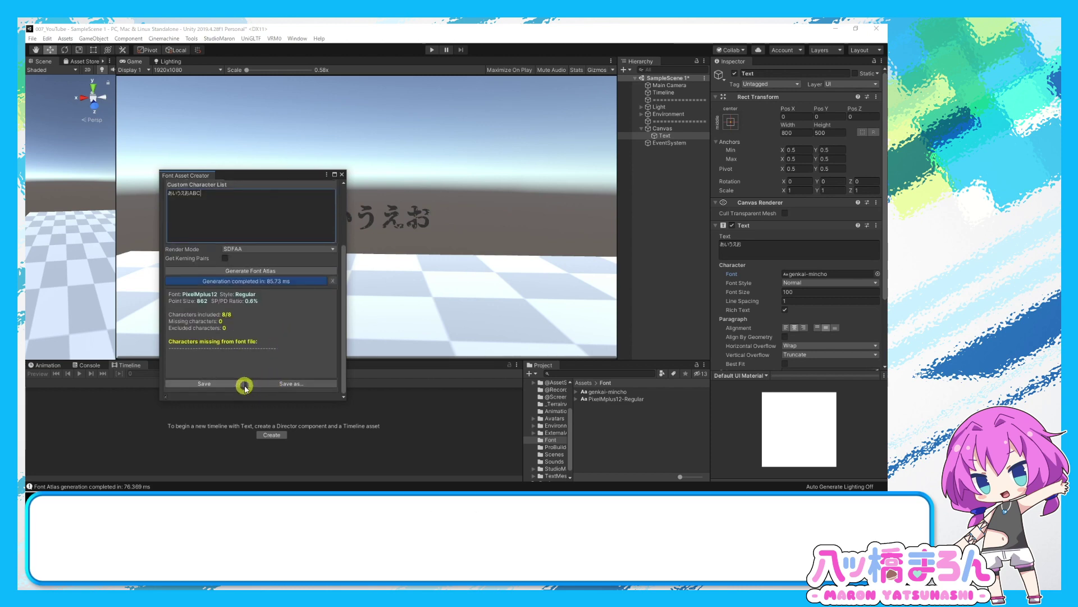
pyautogui.click(281, 383)
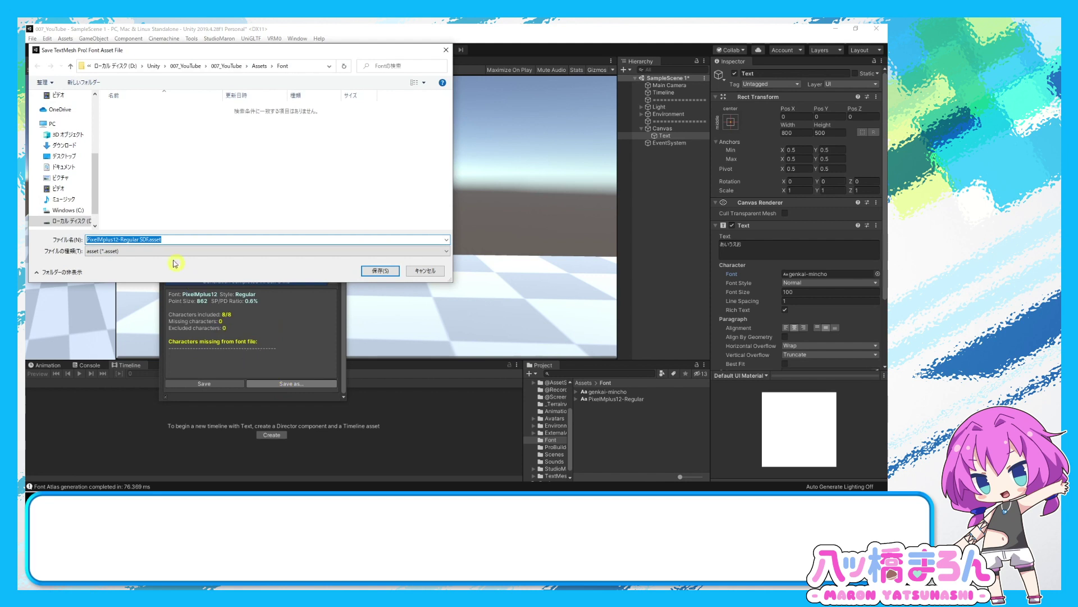
pyautogui.click(149, 240)
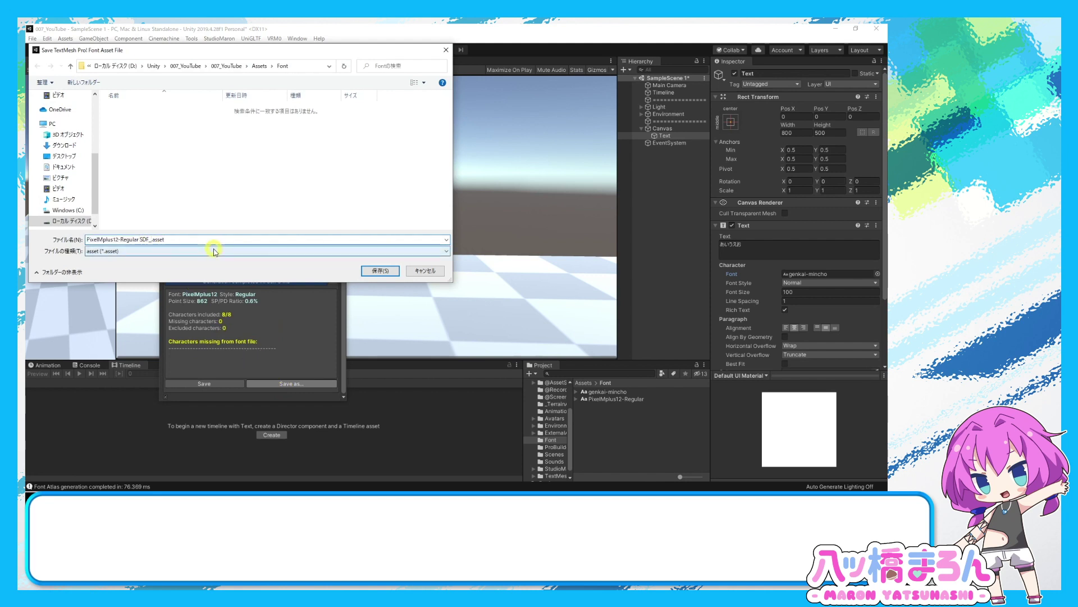
pyautogui.write('あいうえお')
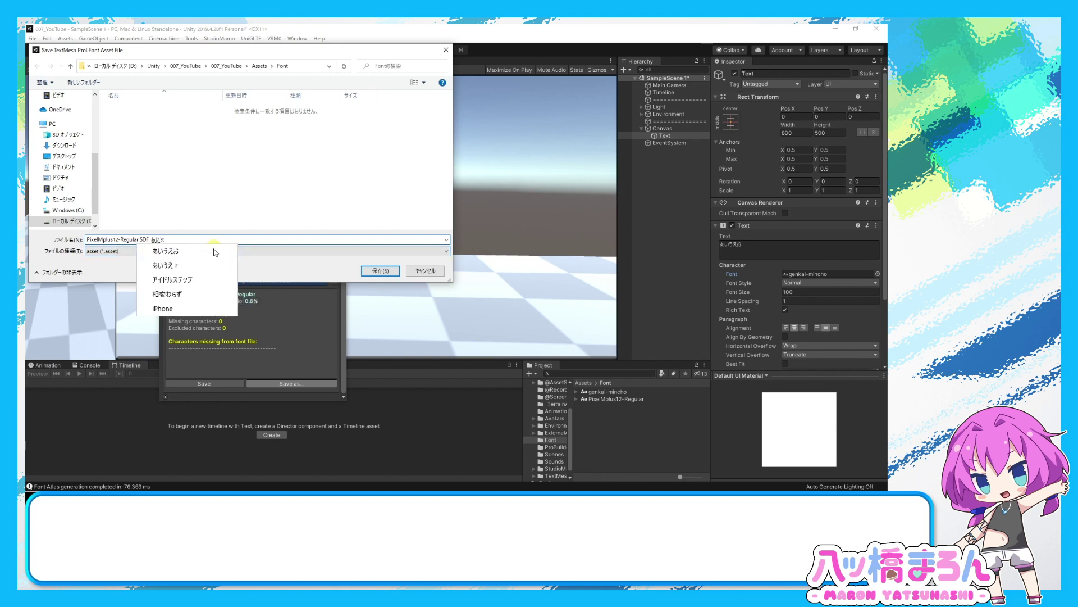
pyautogui.press('Return')
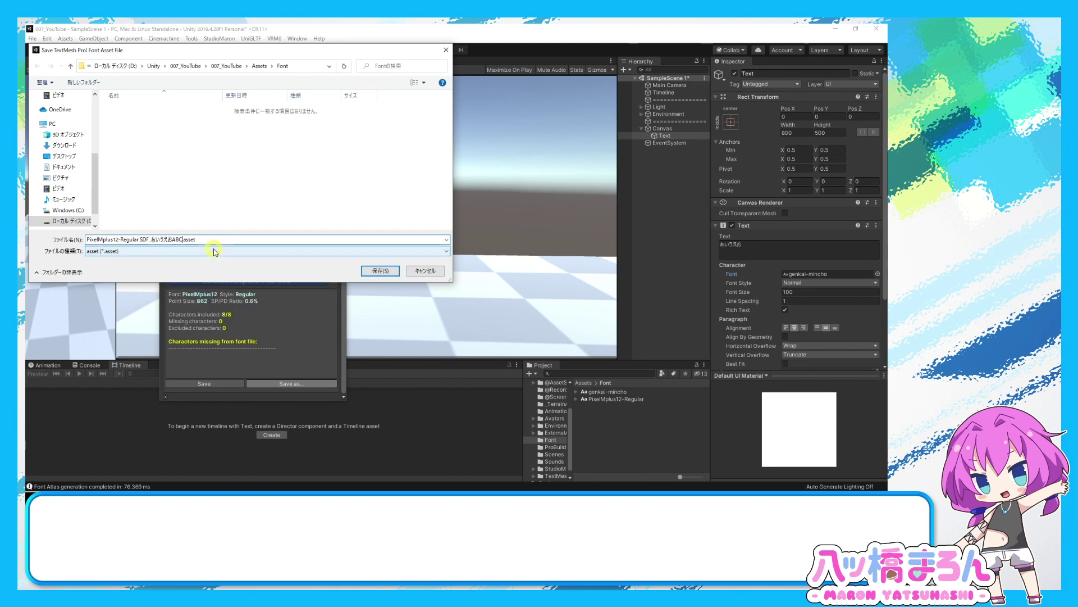
pyautogui.press('Return')
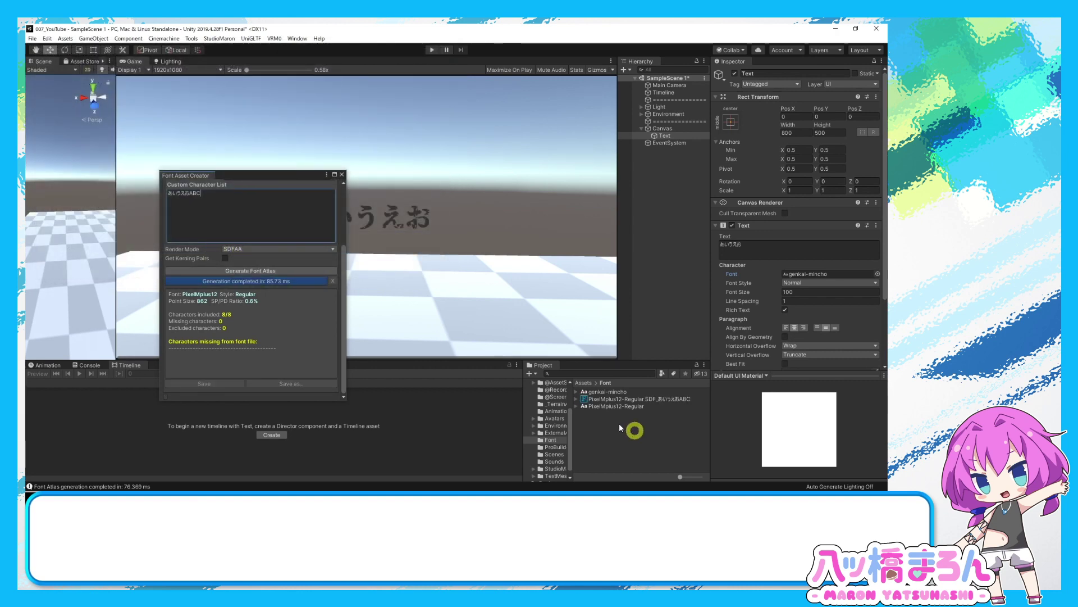
# Expand the new font asset, select its Atlas texture, and enlarge the preview to see the glyphs.
pyautogui.click(586, 399)
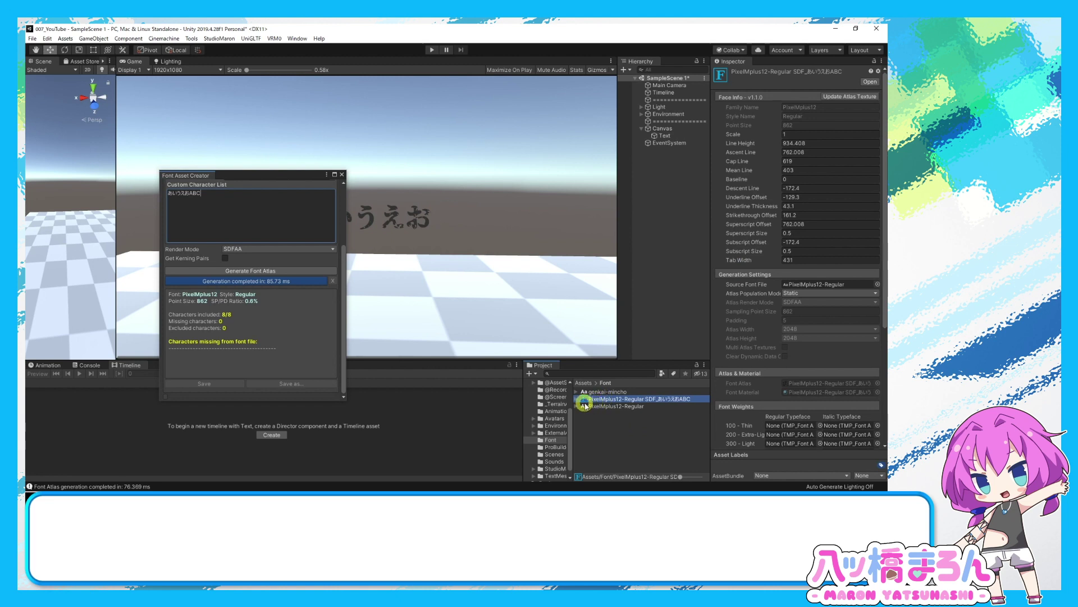
pyautogui.click(576, 400)
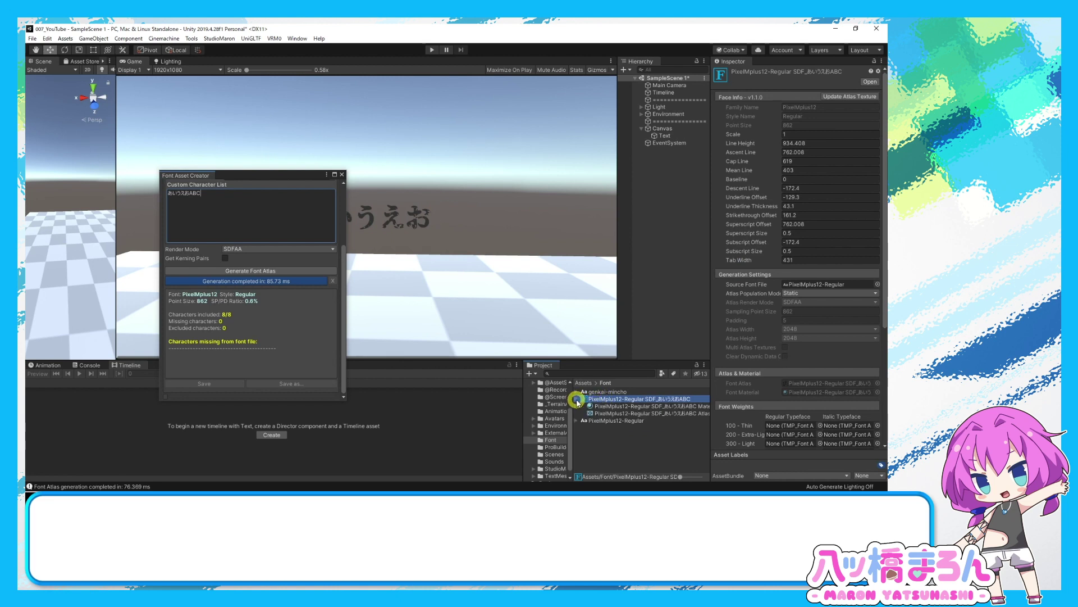
pyautogui.click(603, 417)
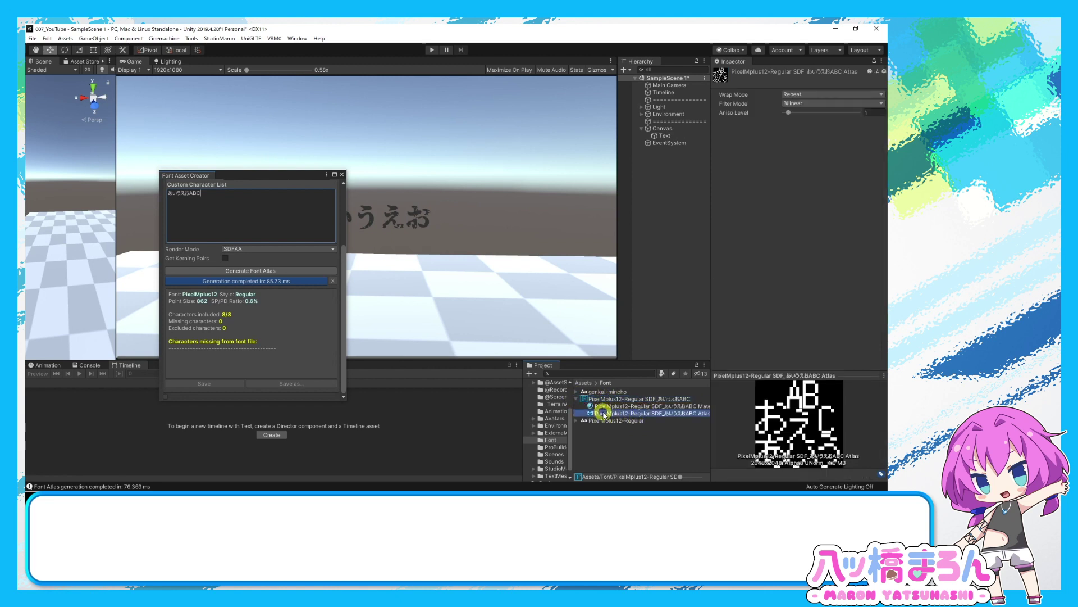
pyautogui.moveTo(782, 366); pyautogui.dragTo(783, 300)
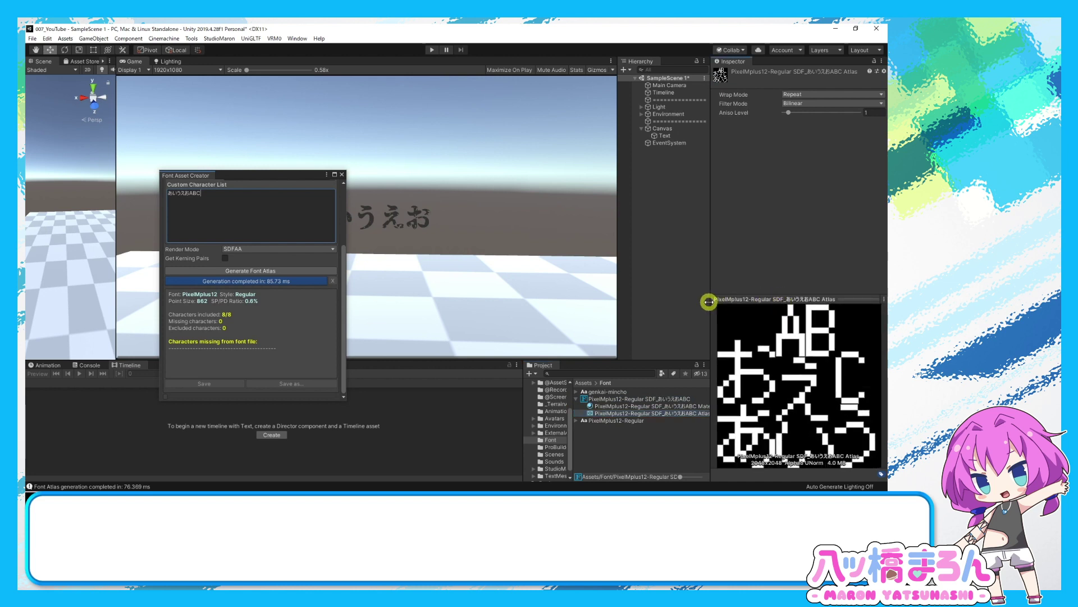
pyautogui.moveTo(708, 300); pyautogui.dragTo(631, 308)
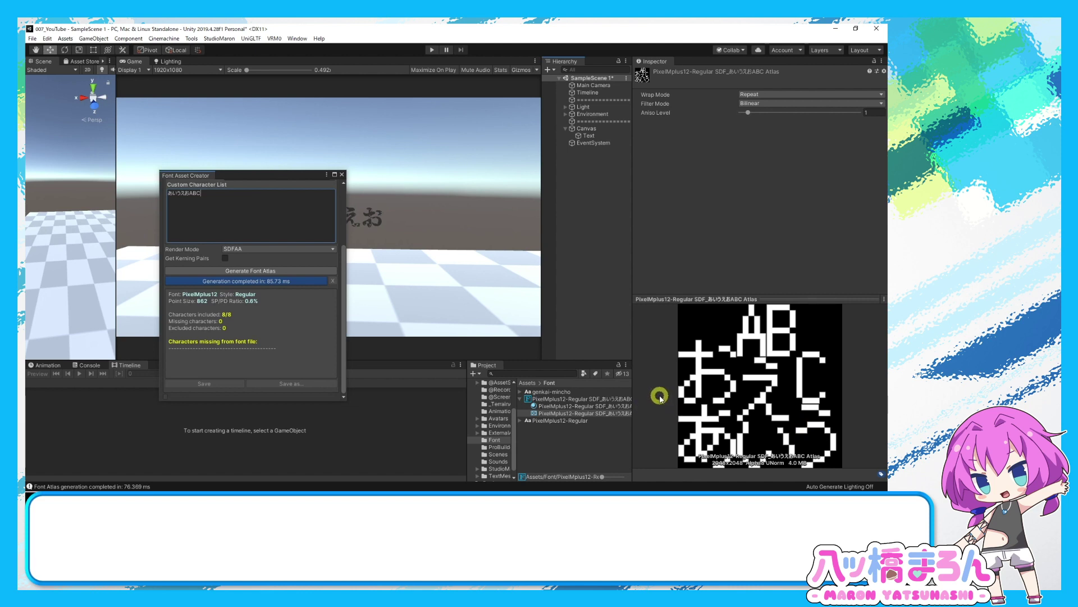
pyautogui.click(244, 196)
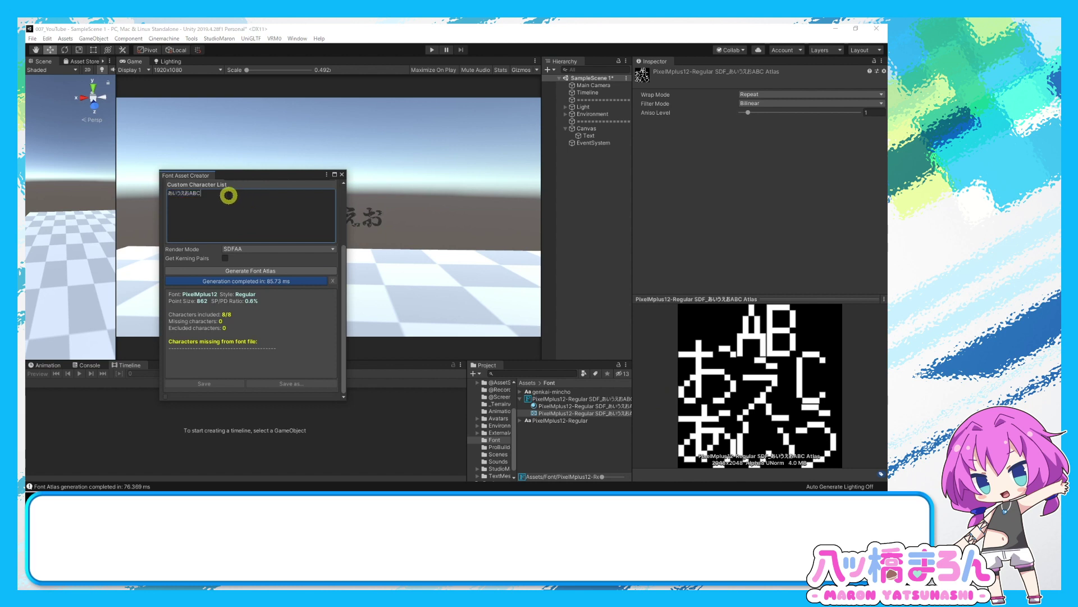
# Append ああああ to the character list, regenerate and save the atlas, and view its texture.
pyautogui.write('ああああ')
pyautogui.press('Return')
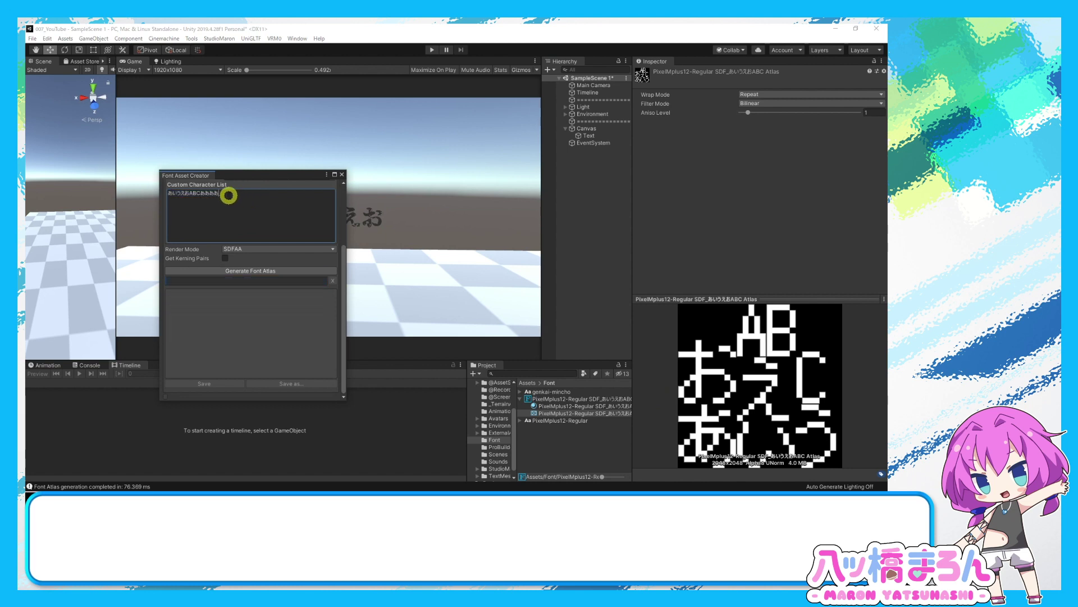
pyautogui.click(269, 272)
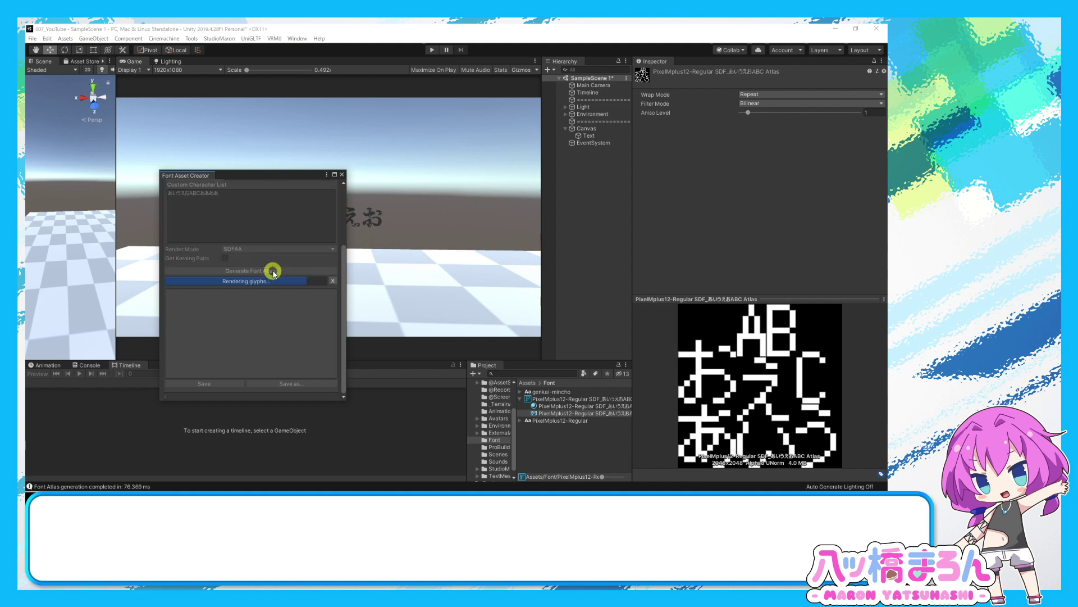
pyautogui.click(232, 384)
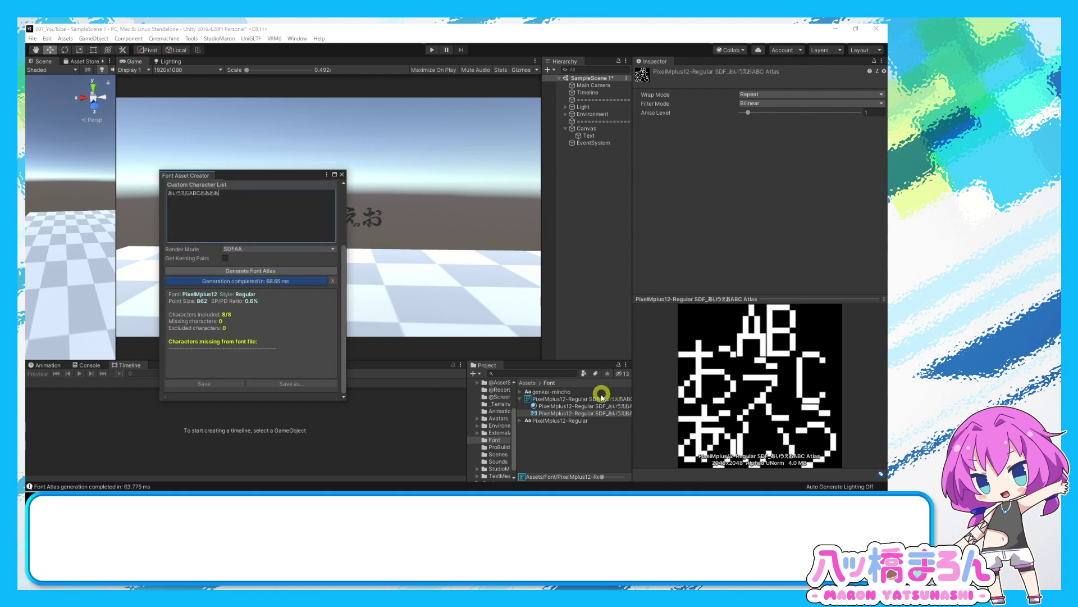
pyautogui.moveTo(782, 299); pyautogui.dragTo(783, 310)
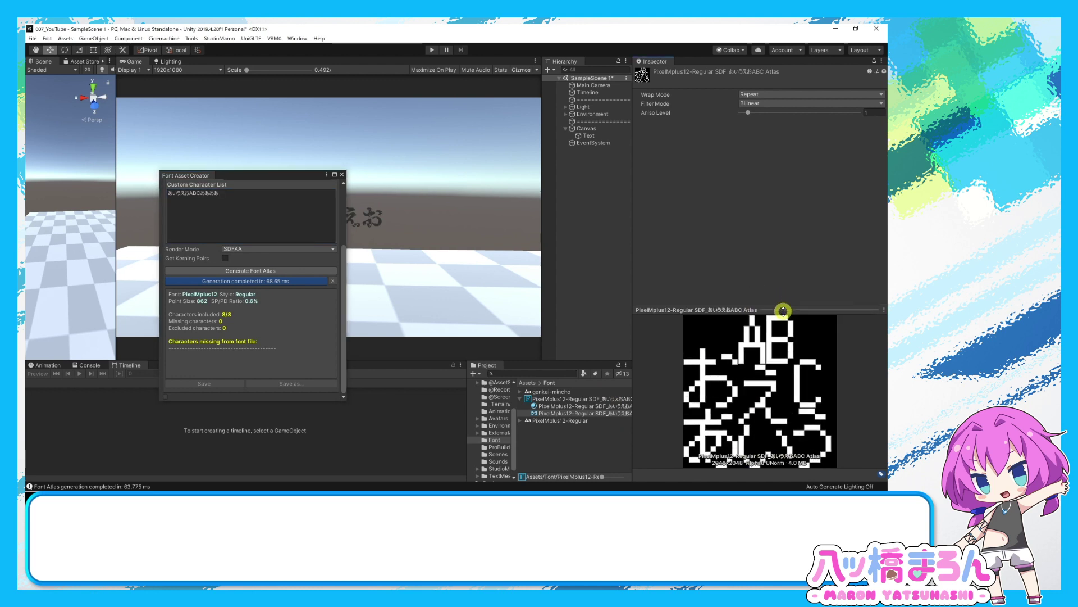
pyautogui.click(597, 398)
pyautogui.click(595, 412)
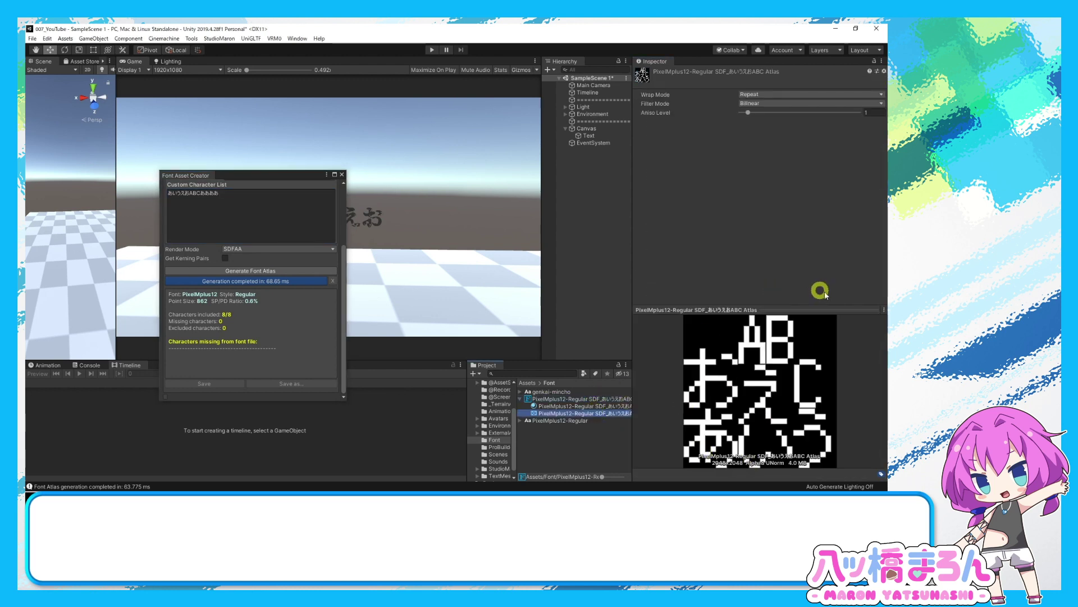
pyautogui.moveTo(799, 315); pyautogui.dragTo(806, 257)
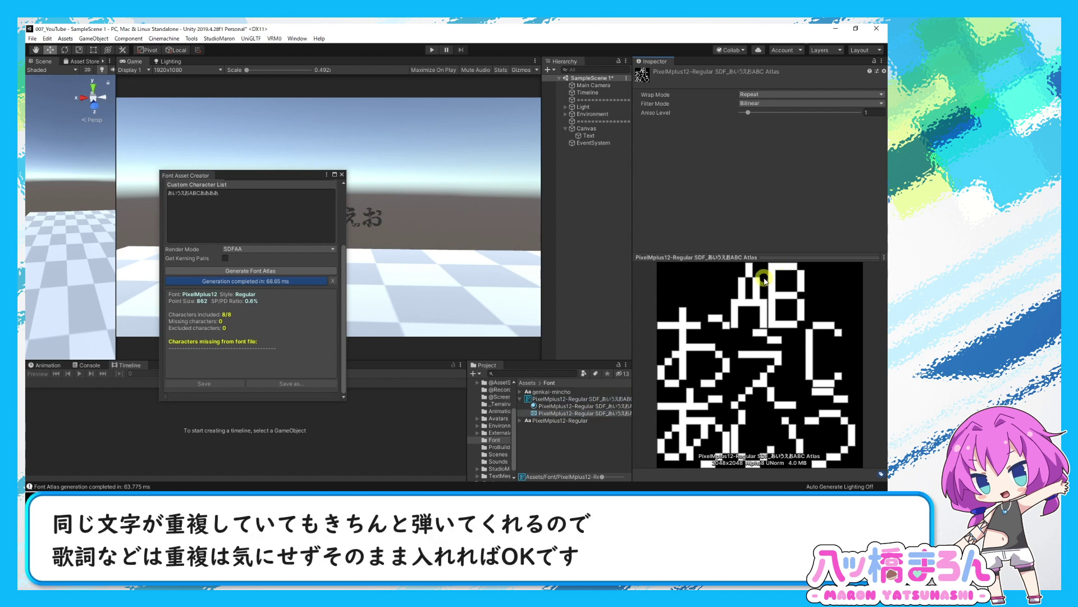
# Add line breaks to the character list, regenerate and save the atlas, and enlarge the preview.
pyautogui.click(181, 194)
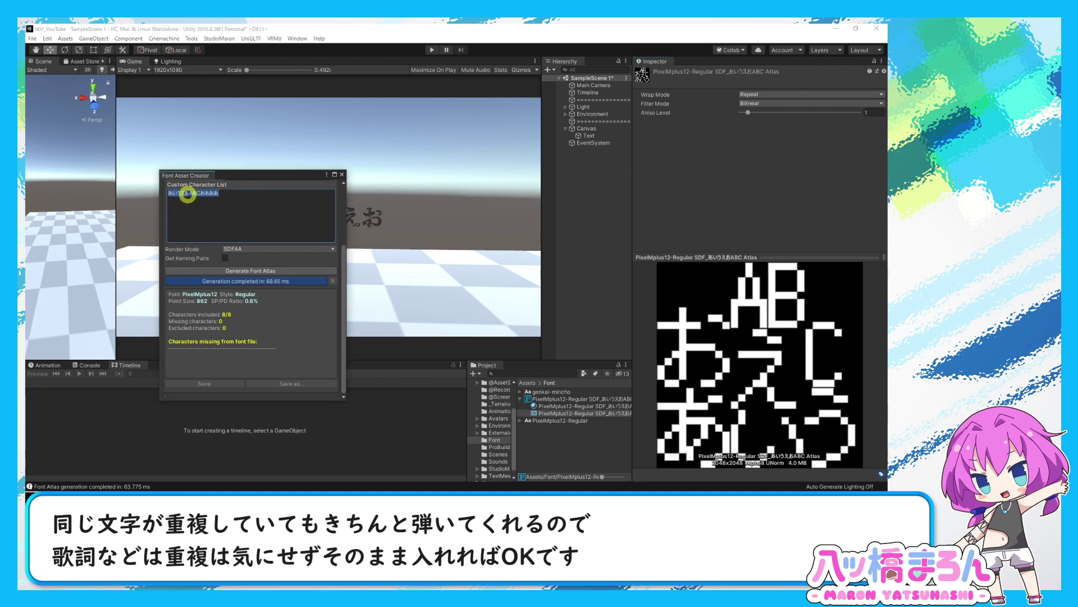
pyautogui.click(204, 195)
pyautogui.press('Return')
pyautogui.press('Return')
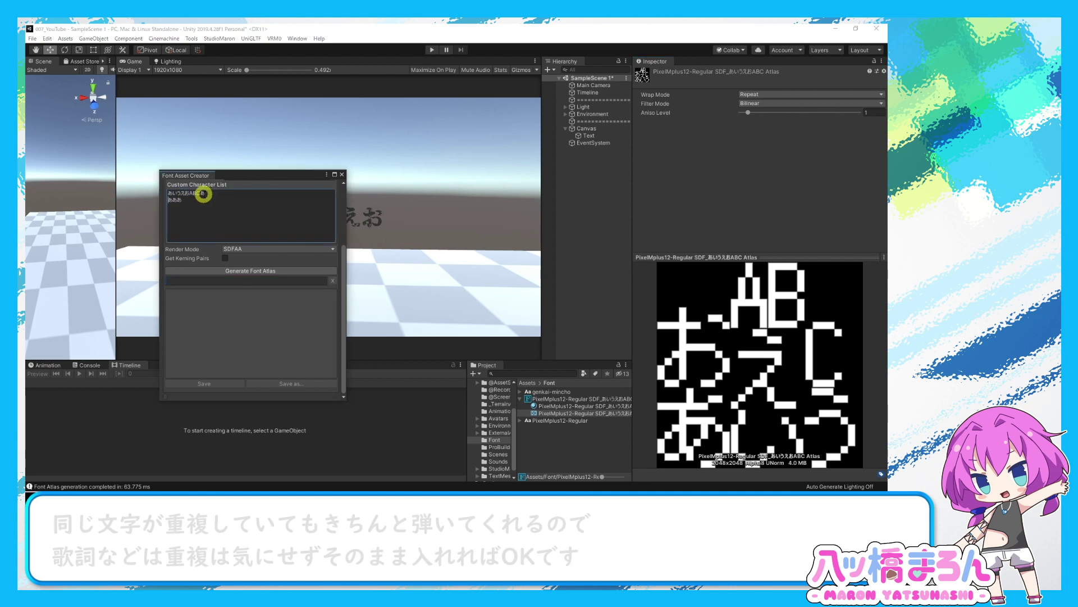
pyautogui.click(270, 274)
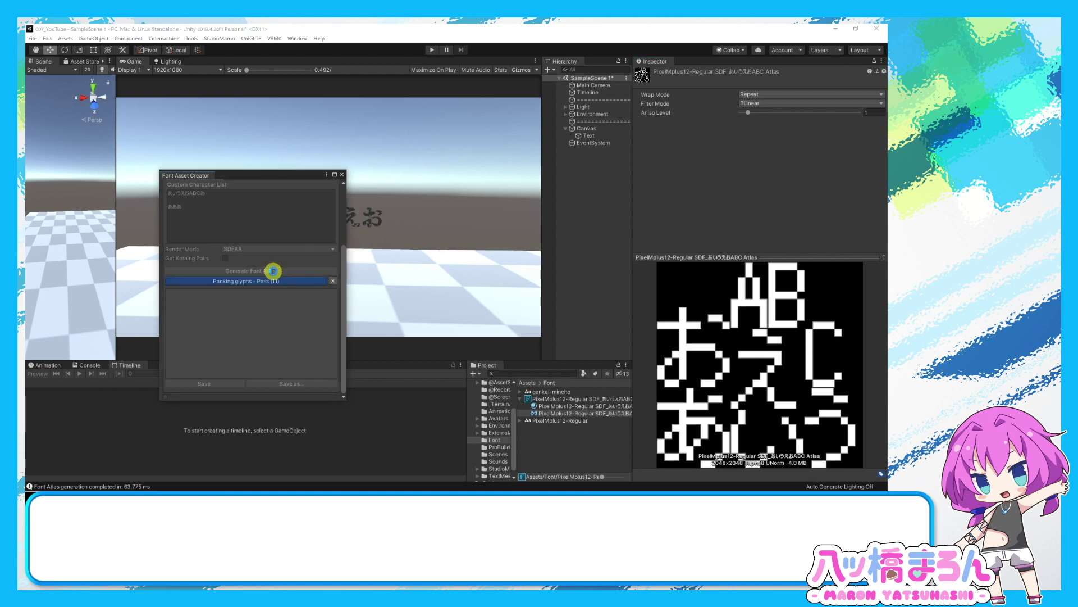
pyautogui.click(230, 384)
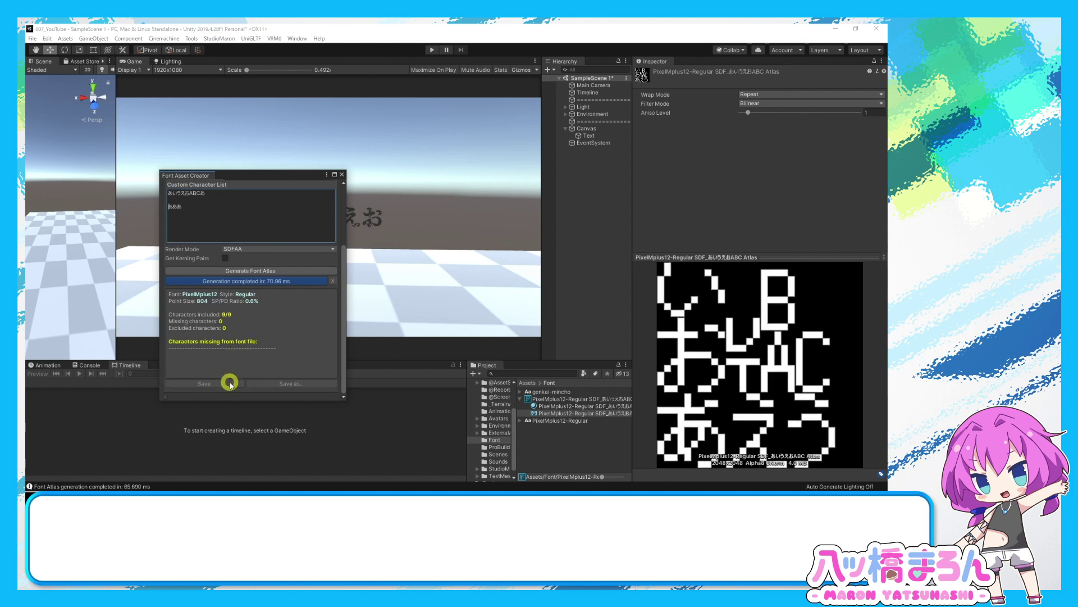
pyautogui.moveTo(771, 257); pyautogui.dragTo(771, 231)
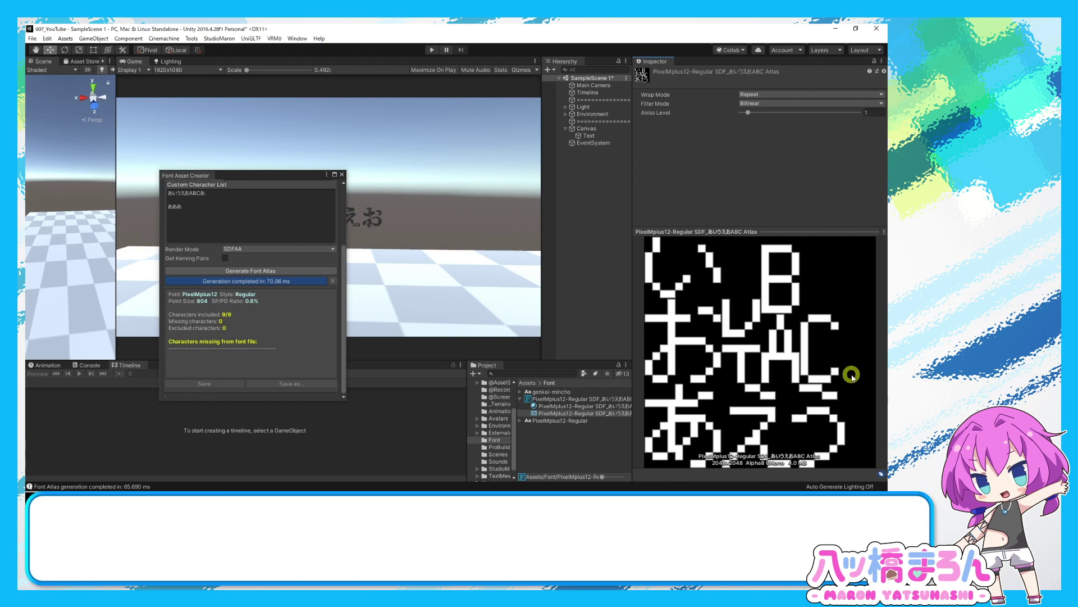
pyautogui.click(293, 227)
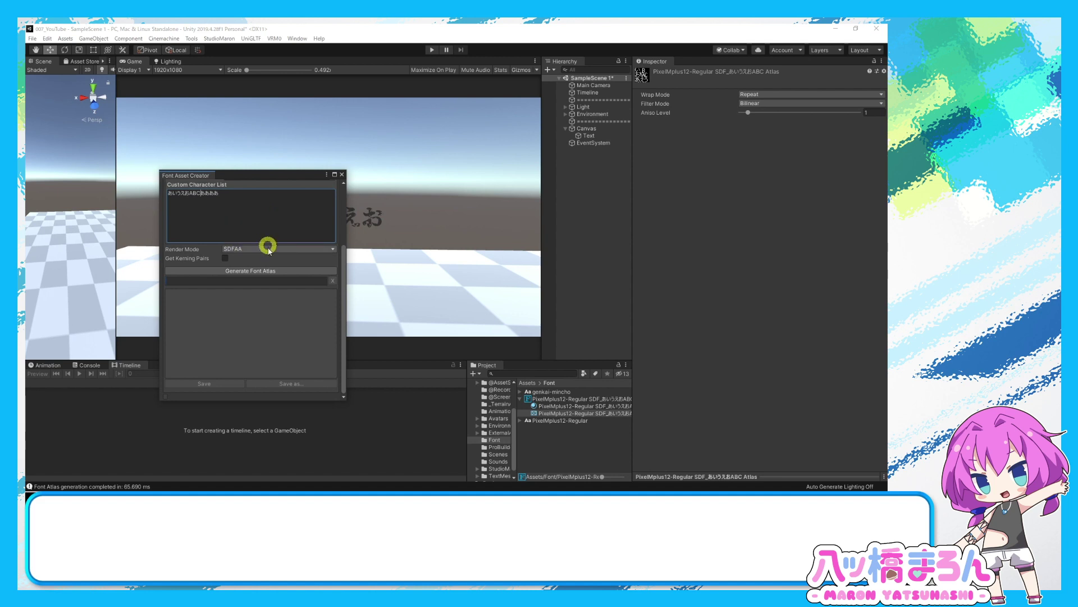
# Generate a font atlas from the Numbers + Symbols character set.
pyautogui.scroll(3, 268, 249)
pyautogui.scroll(2, 265, 248)
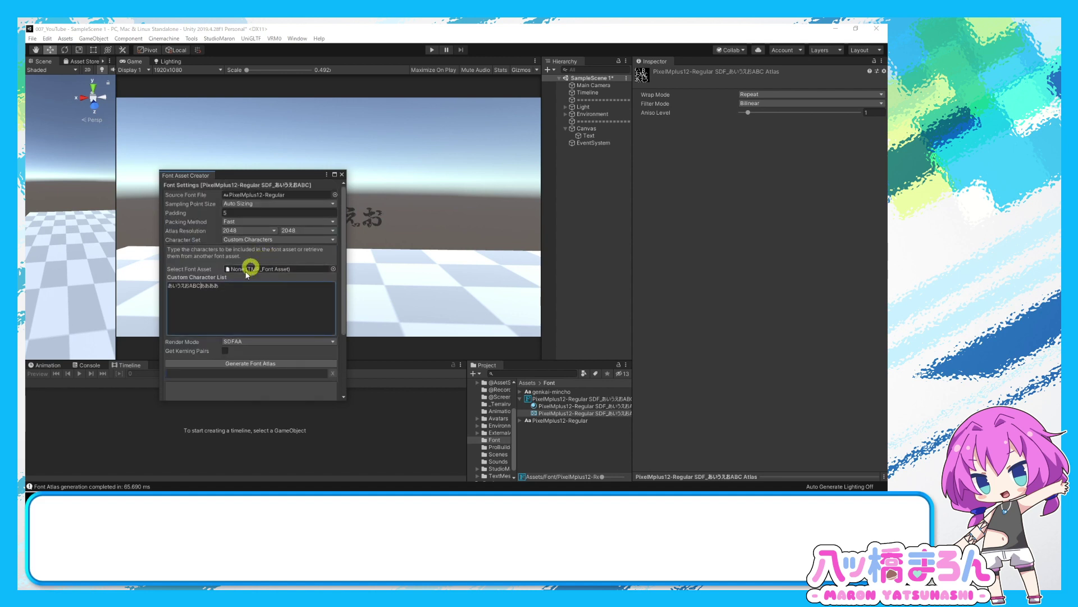
pyautogui.click(247, 240)
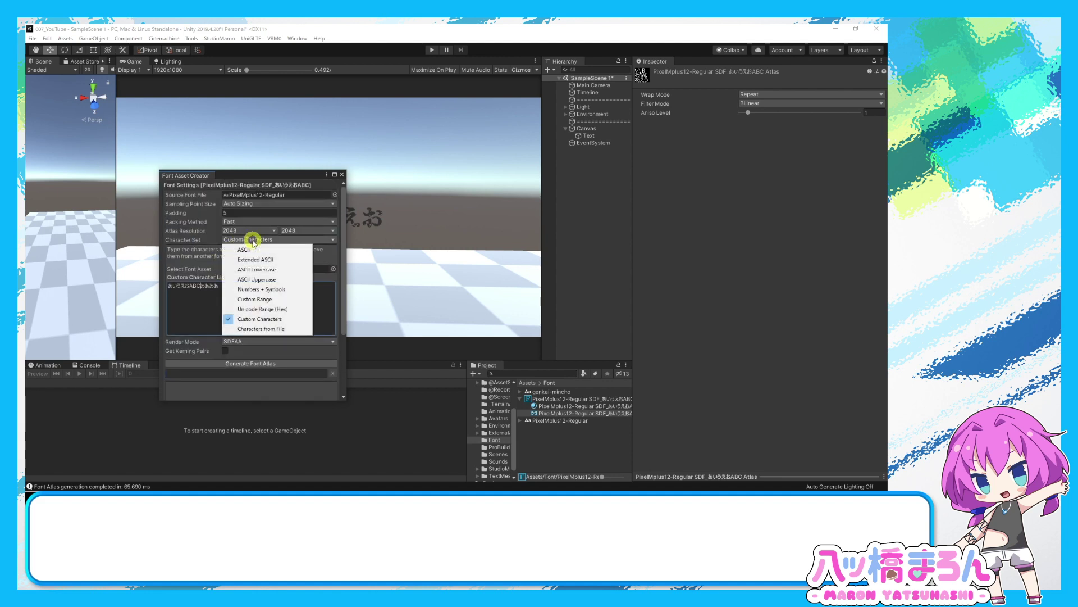
pyautogui.click(275, 289)
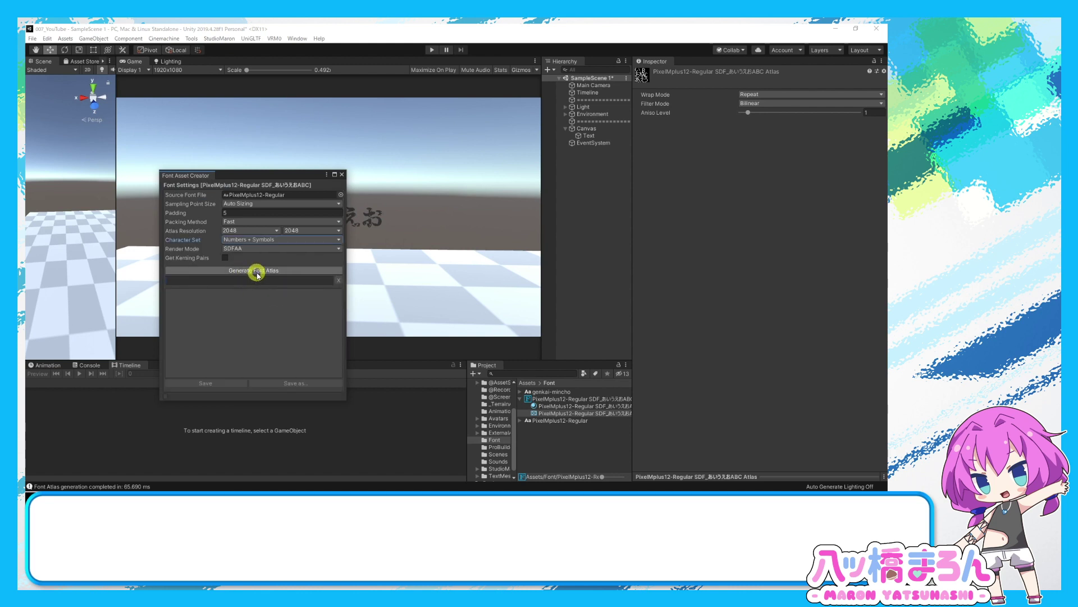
pyautogui.click(251, 275)
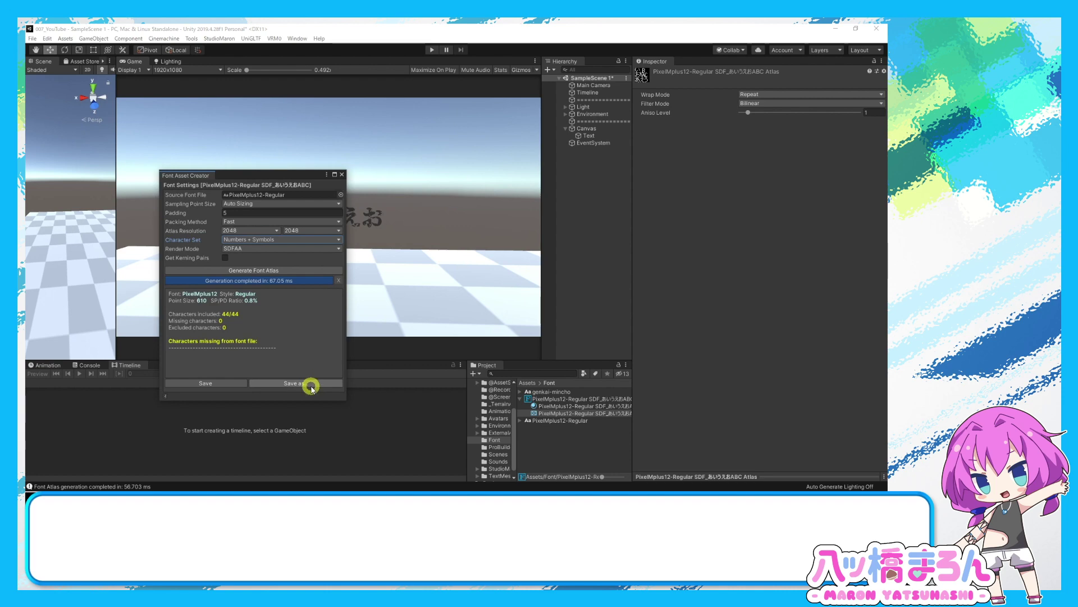
# Save it as 'PixelMplus12-Regular SDF_Number' and preview its atlas enlarged.
pyautogui.click(302, 383)
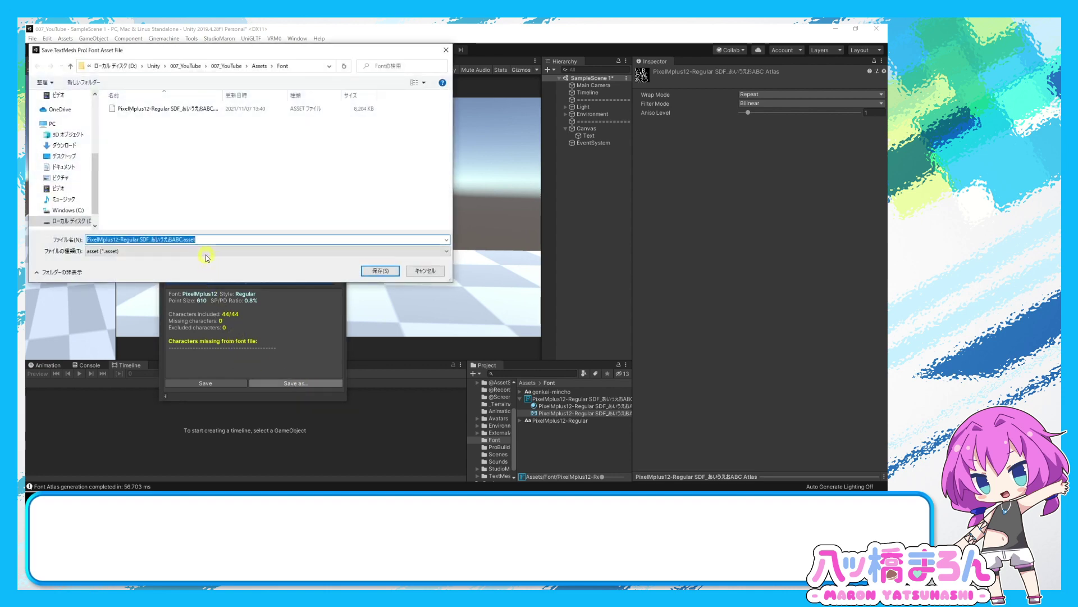
pyautogui.write('PixelMplus12-Regular SDF_Number')
pyautogui.press('Return')
pyautogui.click(541, 414)
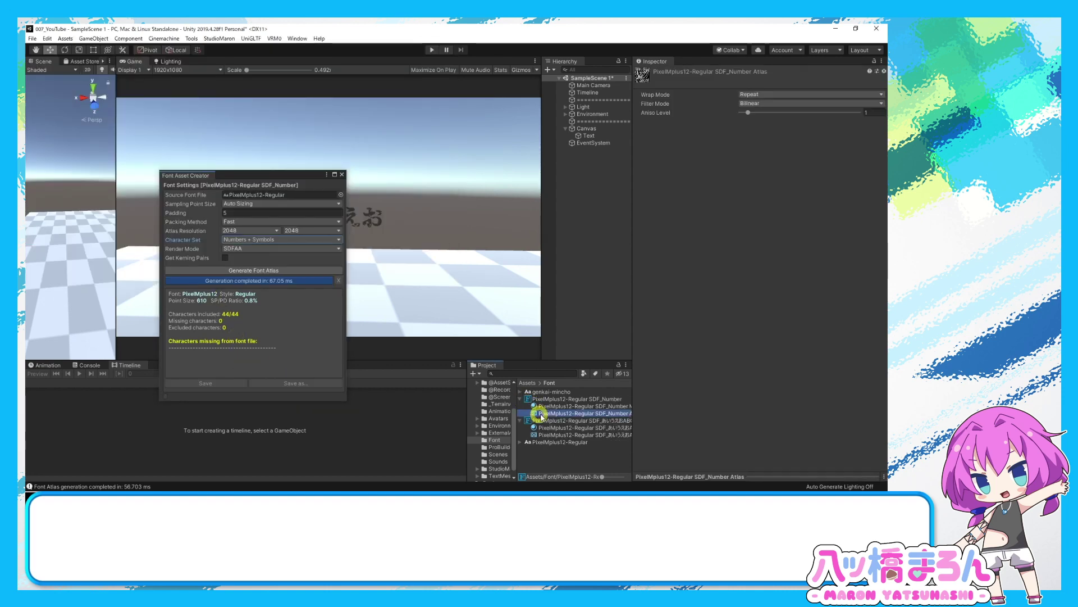
pyautogui.click(741, 477)
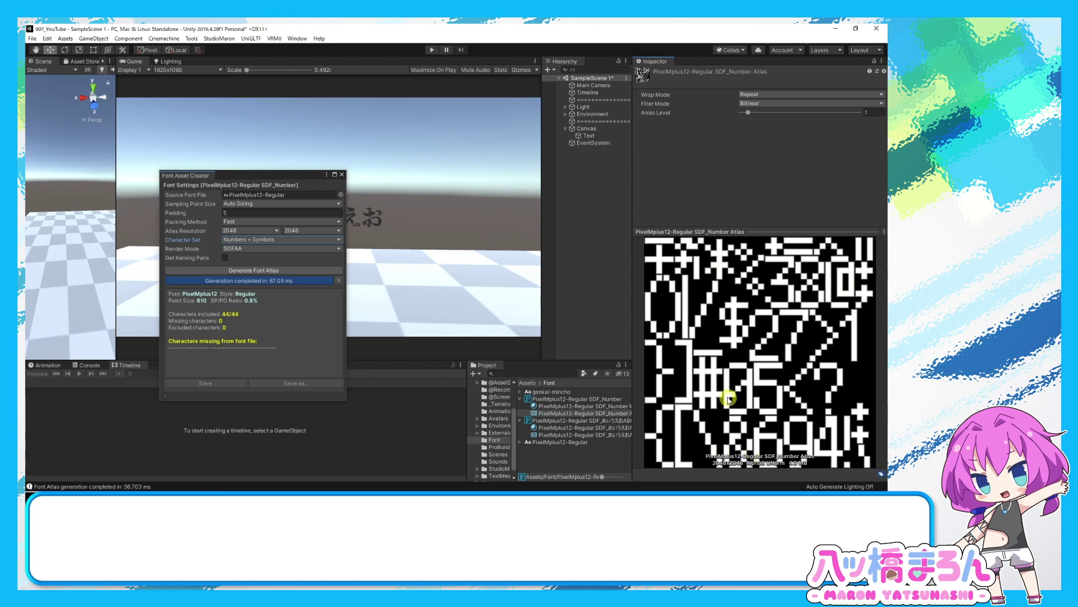
# Switch the character set to ASCII, generate the atlas, and save it as the SDF_ASCII asset.
pyautogui.click(290, 240)
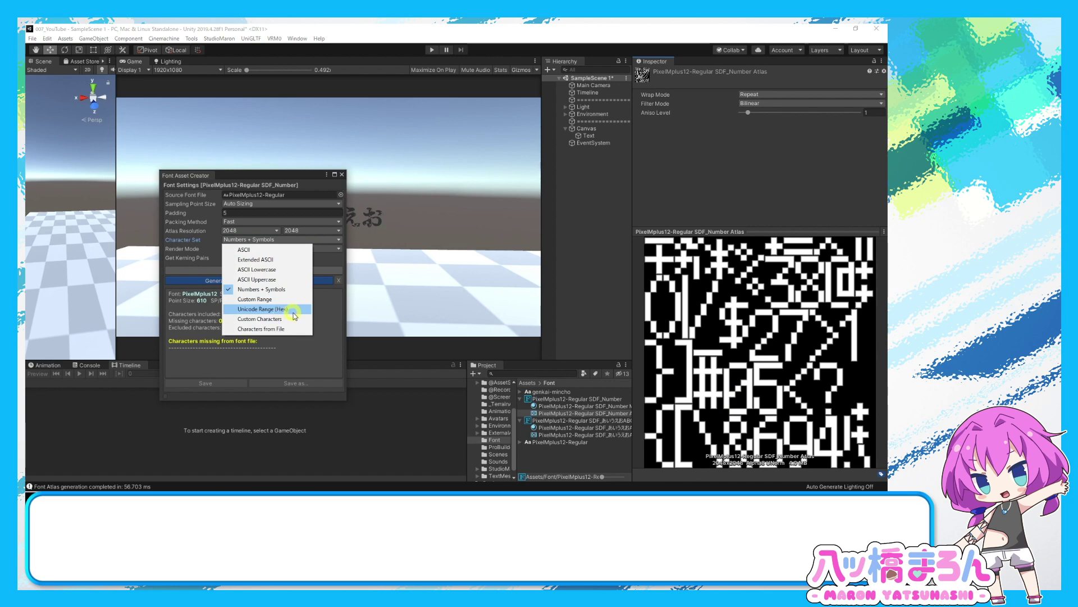
pyautogui.click(247, 250)
pyautogui.click(257, 270)
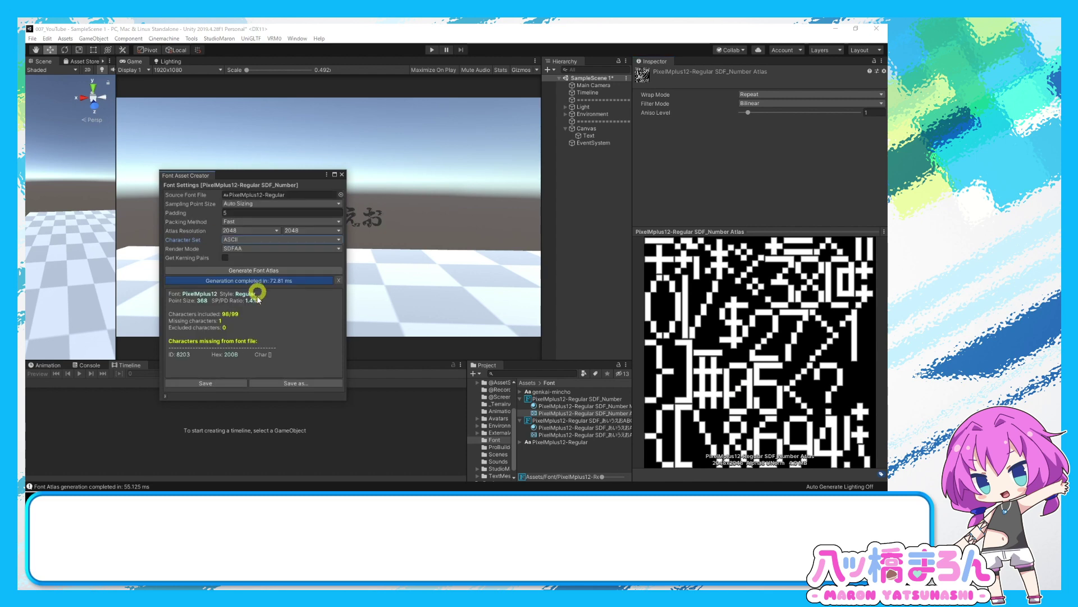
pyautogui.click(293, 383)
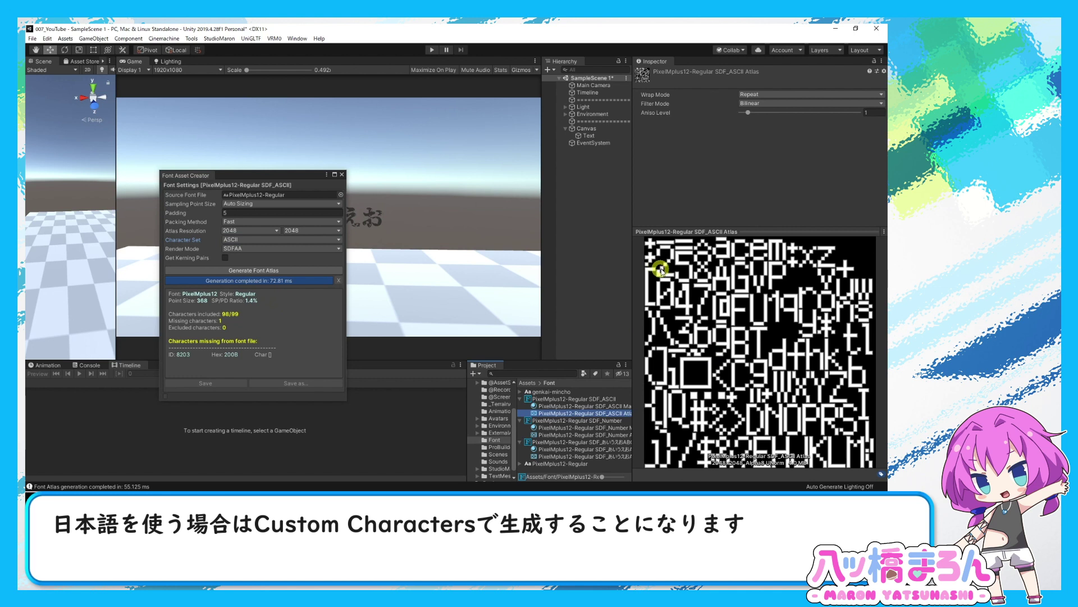
pyautogui.click(252, 240)
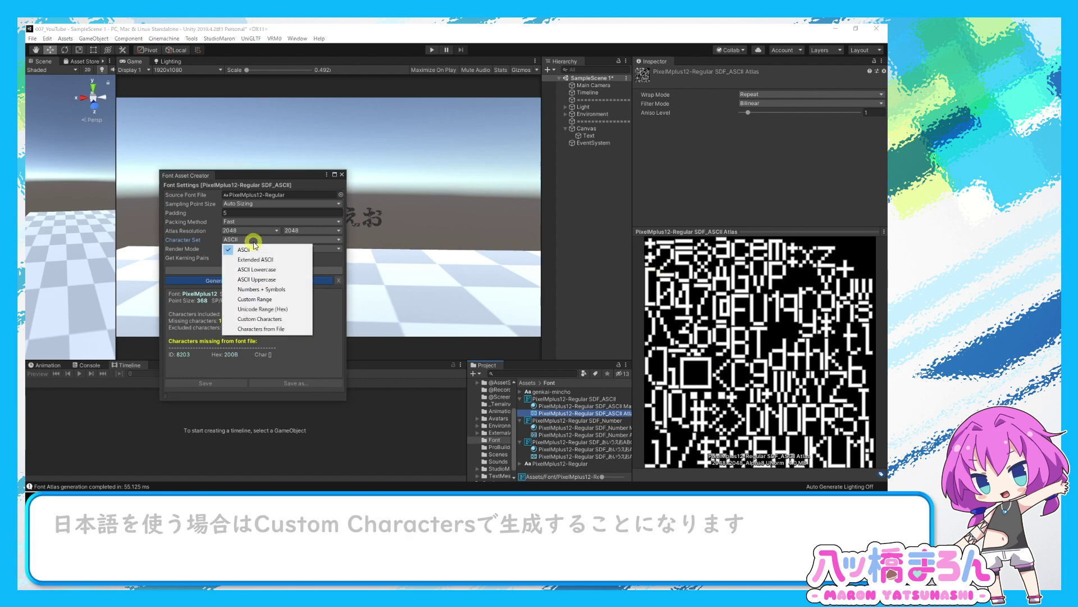
# Choose Custom Characters and set the atlas resolution to 4096 × 4096.
pyautogui.click(286, 319)
pyautogui.click(251, 308)
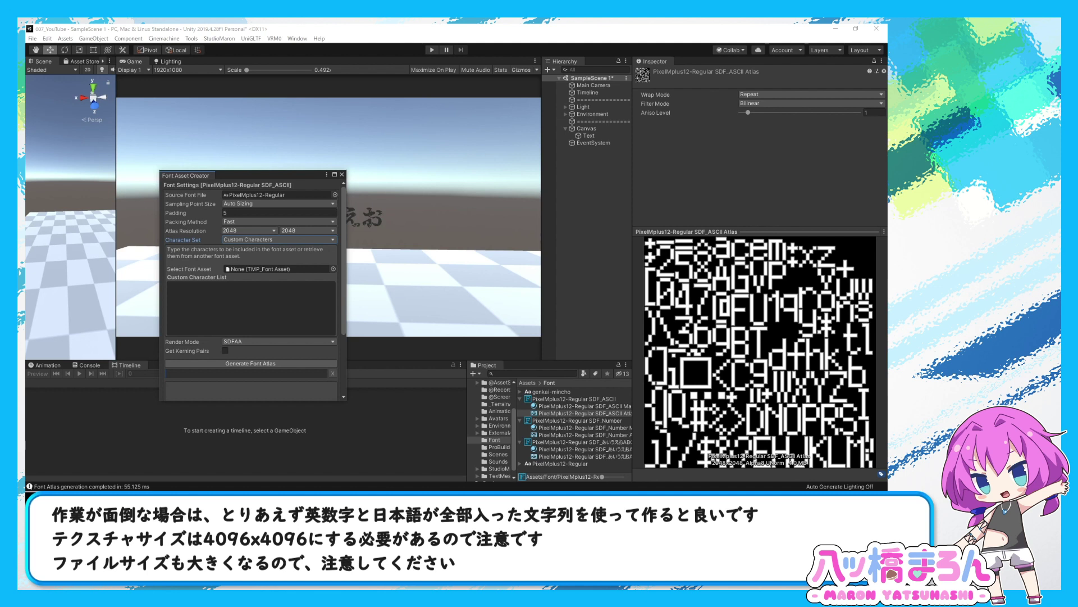
pyautogui.click(241, 230)
pyautogui.click(259, 329)
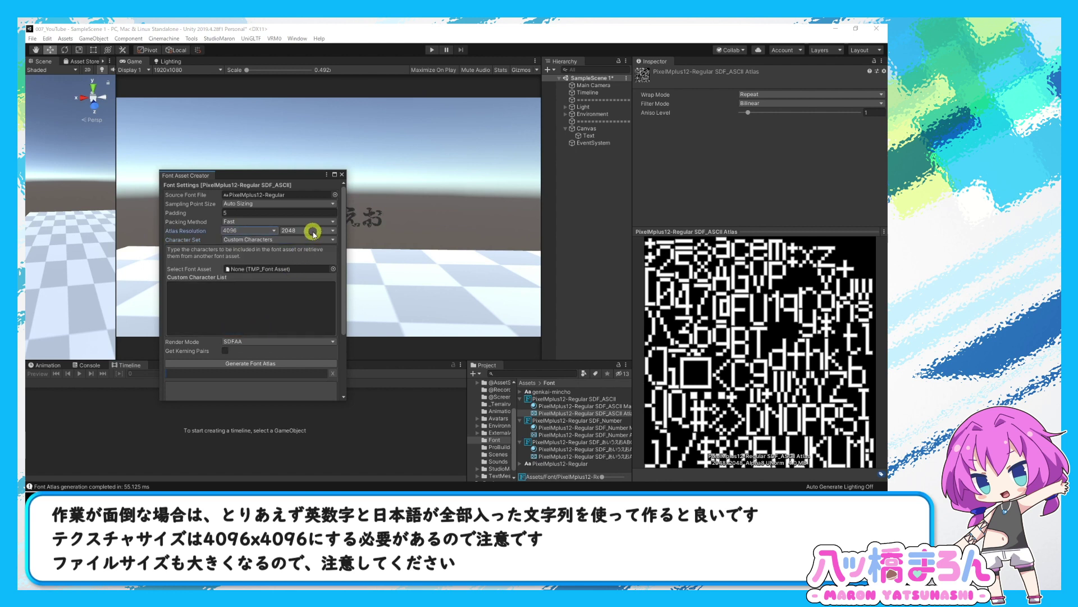
pyautogui.click(308, 231)
pyautogui.click(303, 330)
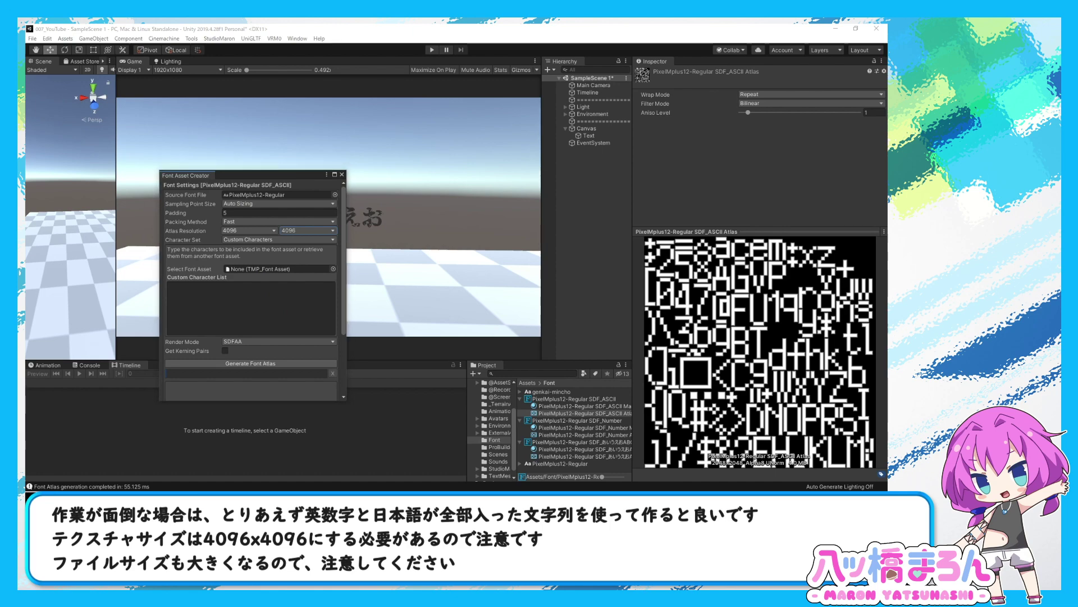
# Bring TMPro_Reference.txt into view, select its full character string, and move it aside.
pyautogui.moveTo(786, 194); pyautogui.dragTo(314, 159)
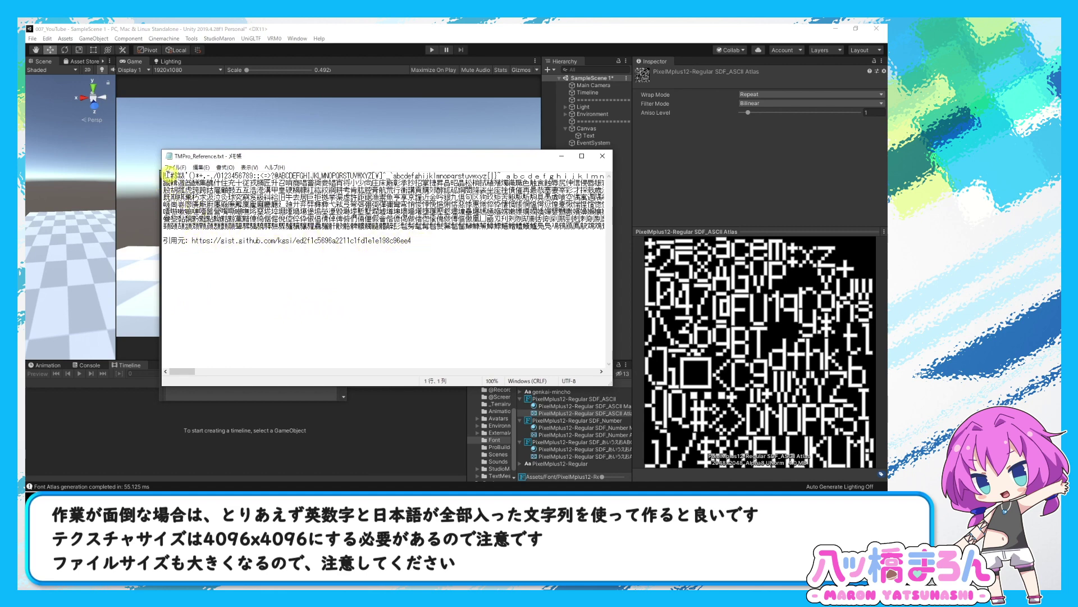
pyautogui.moveTo(163, 176); pyautogui.dragTo(157, 230)
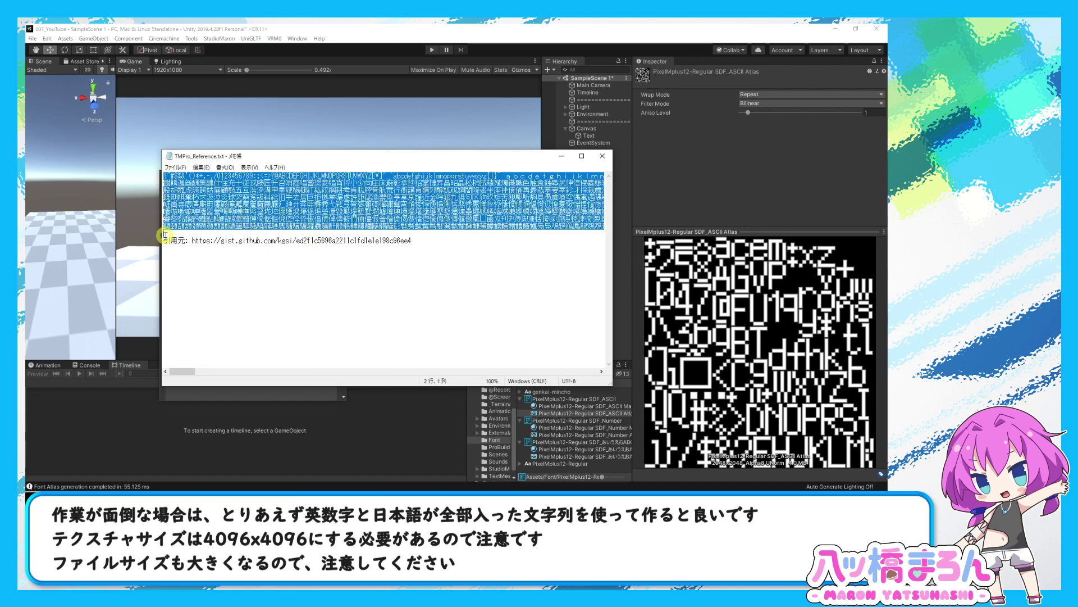
pyautogui.moveTo(277, 160); pyautogui.dragTo(442, 213)
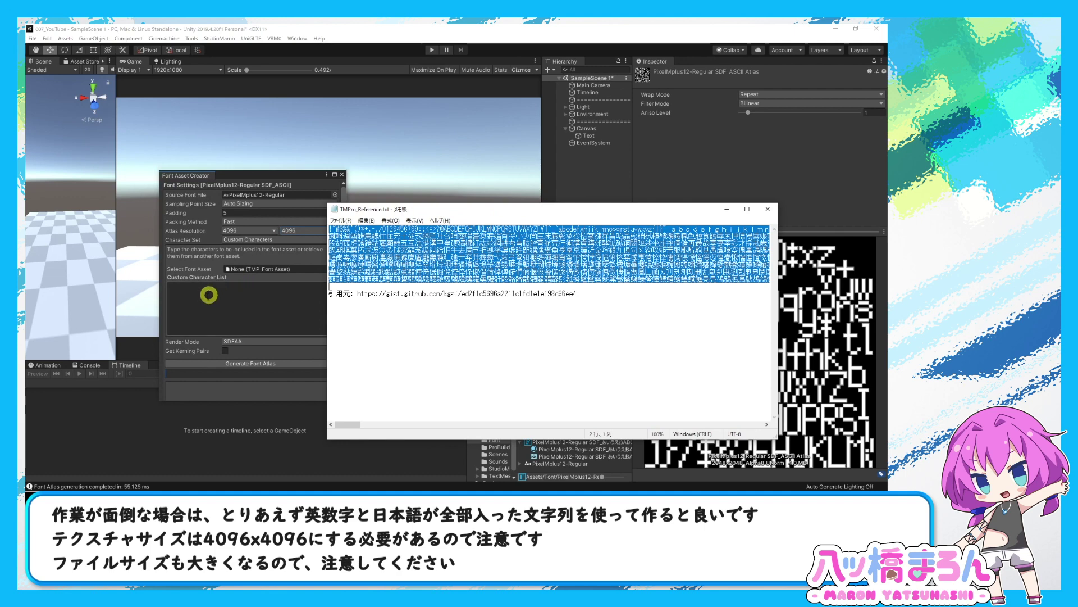
pyautogui.click(208, 294)
# Paste the reference characters into the custom character list and generate the atlas.
pyautogui.hotkey('ctrl', 'v')
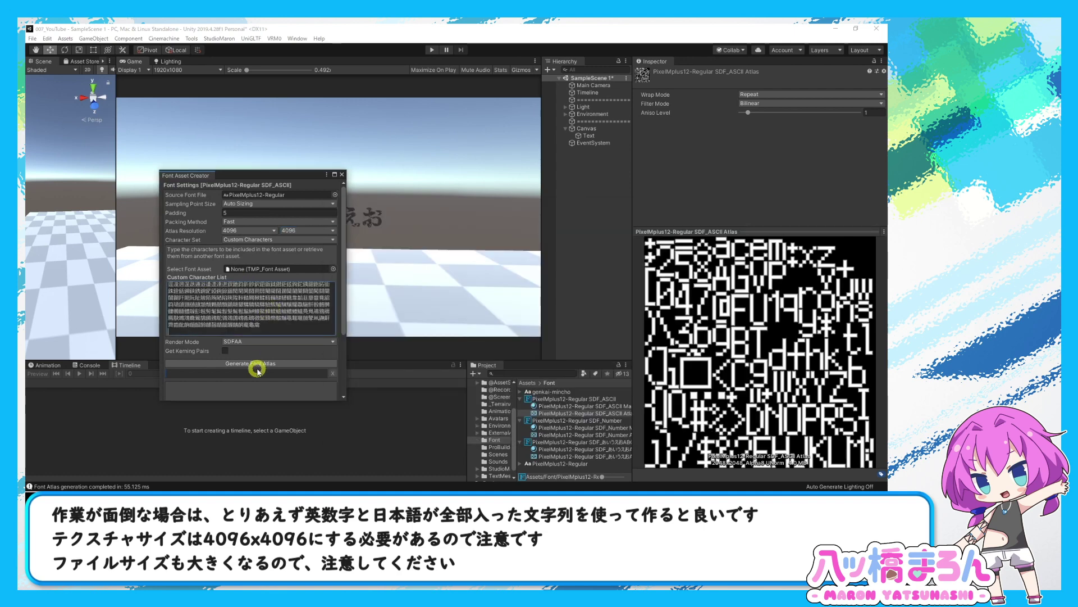
pyautogui.click(259, 364)
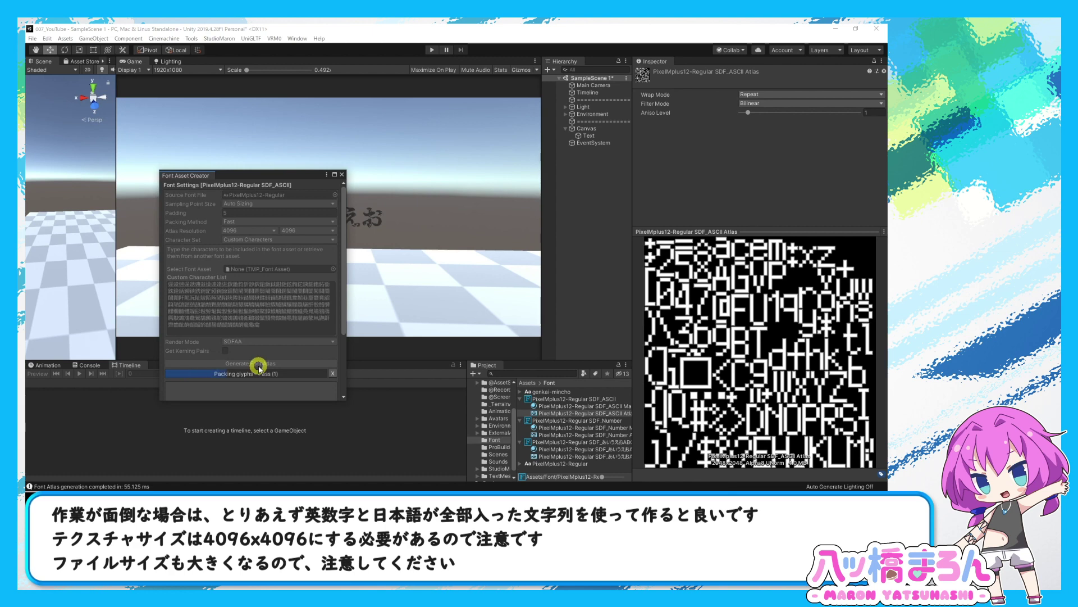
pyautogui.scroll(-5, 267, 337)
pyautogui.scroll(-3, 292, 309)
pyautogui.scroll(-1, 336, 330)
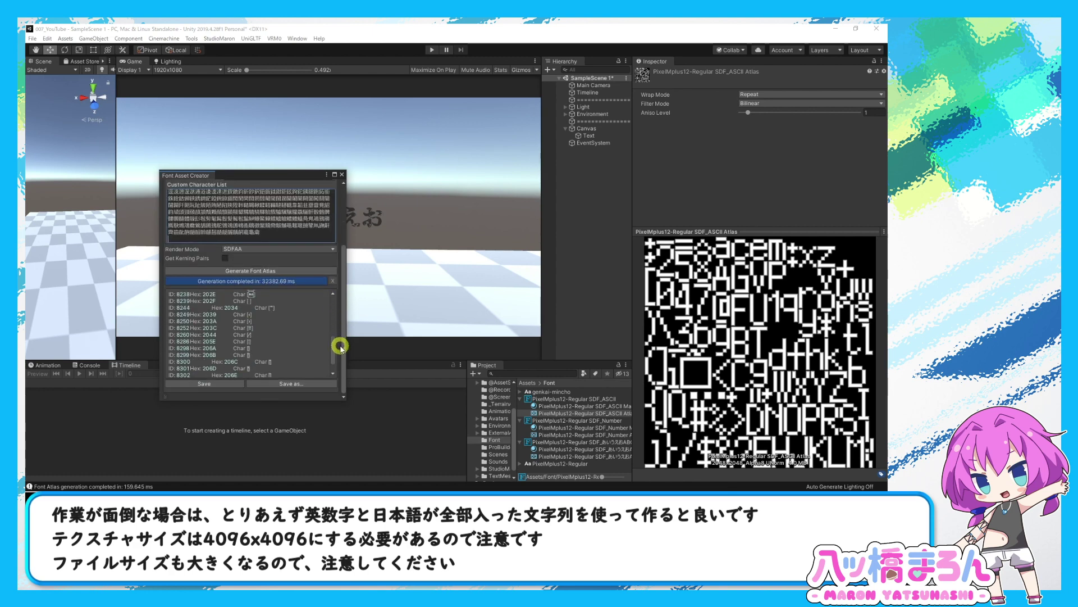
# Save it as 'PixelMplus12-Regular SDF_ALL' and view its atlas texture.
pyautogui.click(316, 384)
pyautogui.click(153, 240)
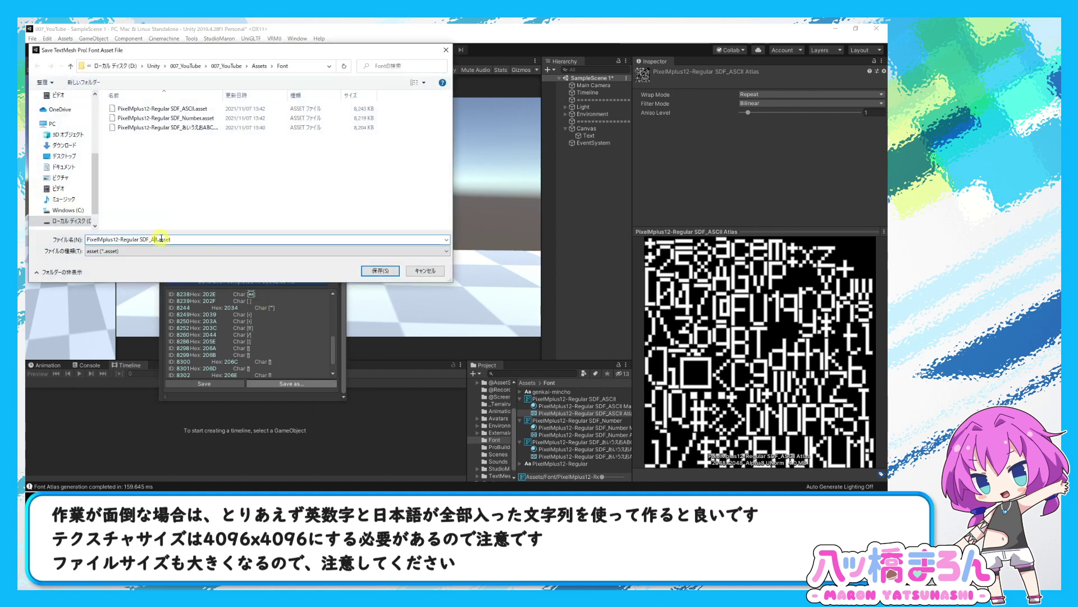
pyautogui.write('LL')
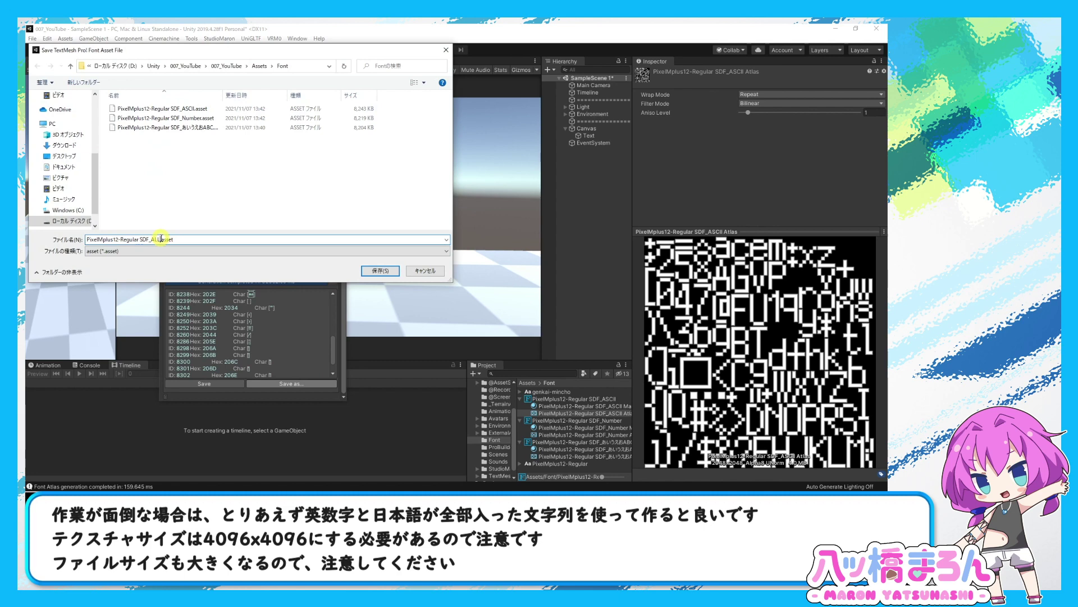
pyautogui.press('Return')
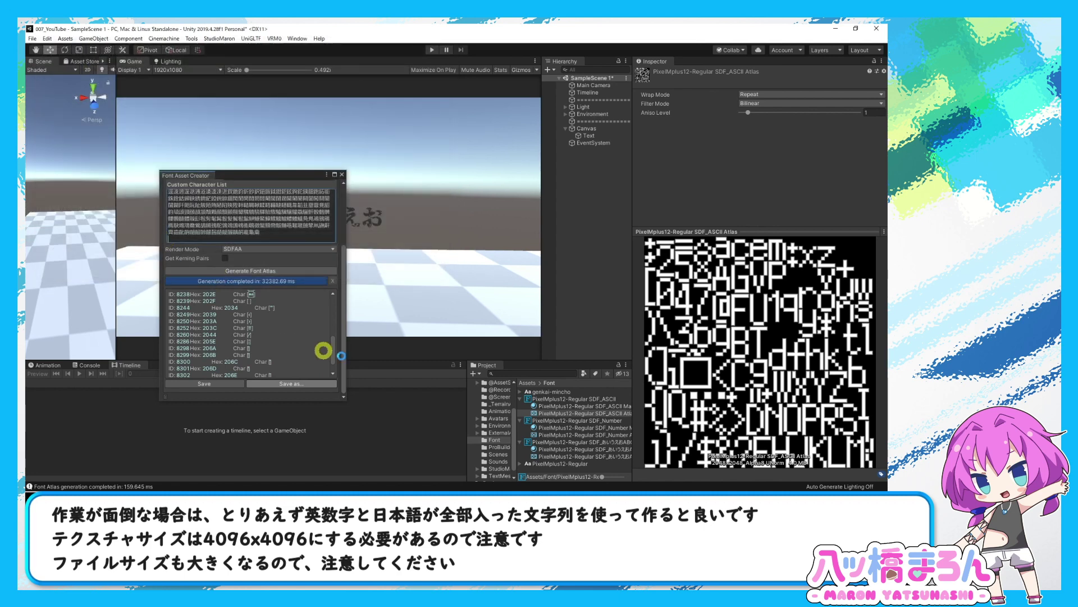
pyautogui.click(519, 399)
pyautogui.click(559, 413)
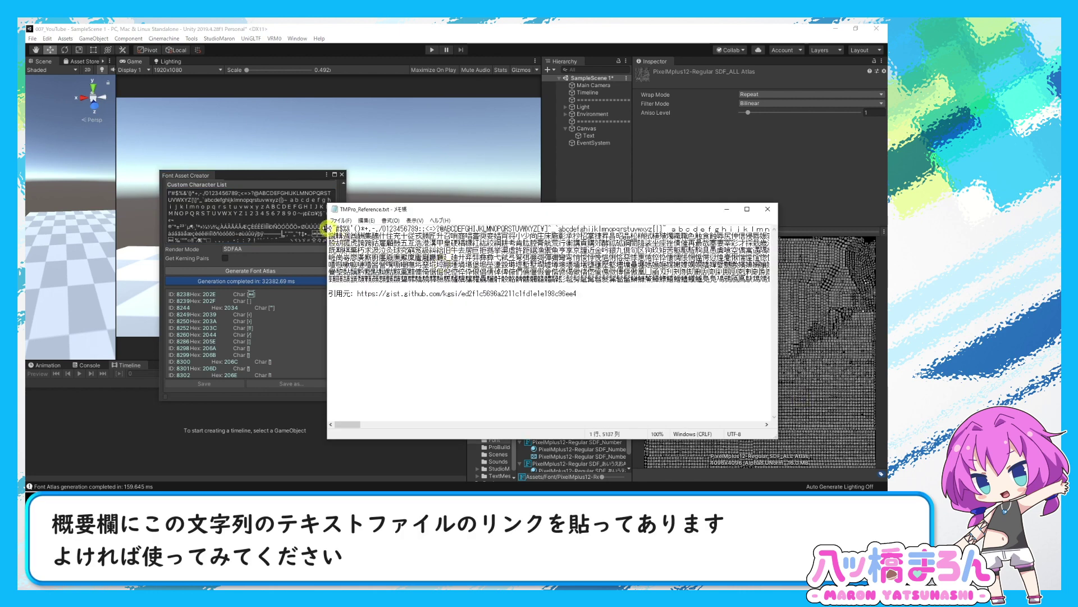
# Select the reference character string in Notepad, then deselect it.
pyautogui.moveTo(329, 228); pyautogui.dragTo(769, 278)
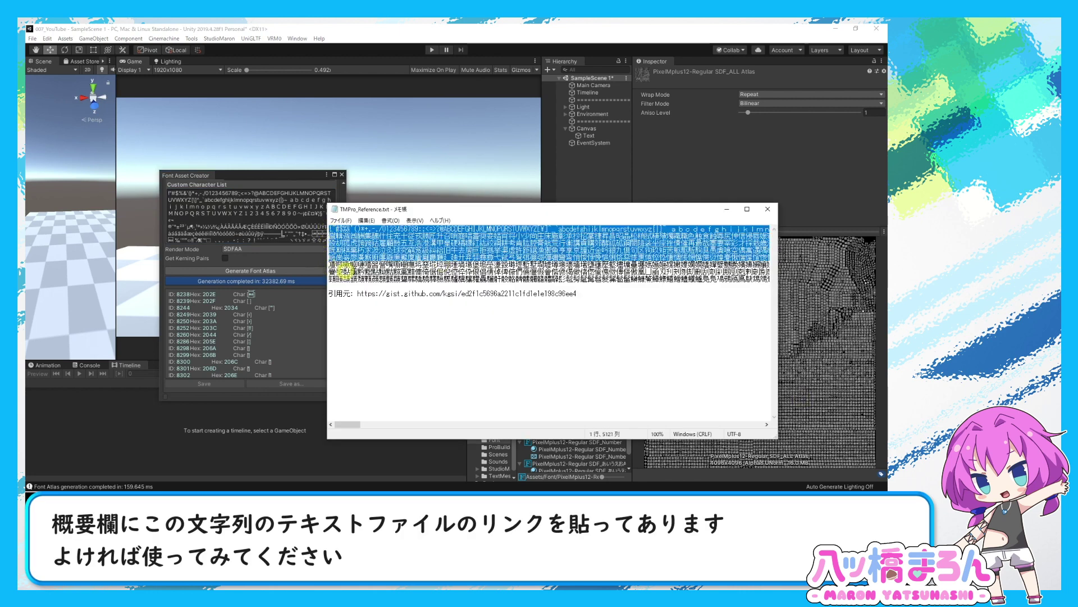
pyautogui.click(356, 271)
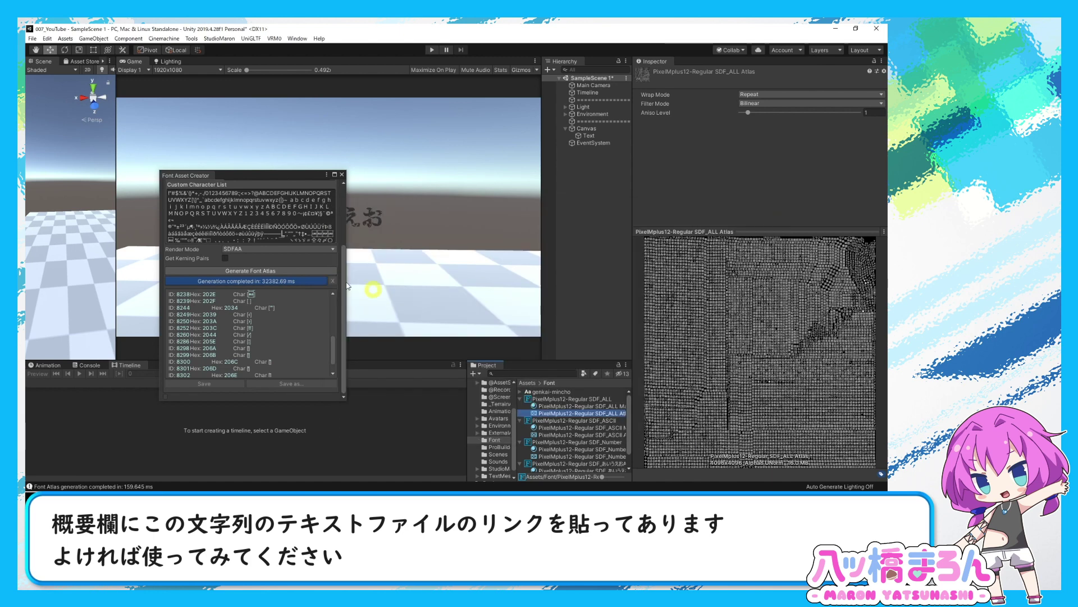
pyautogui.scroll(5, 281, 254)
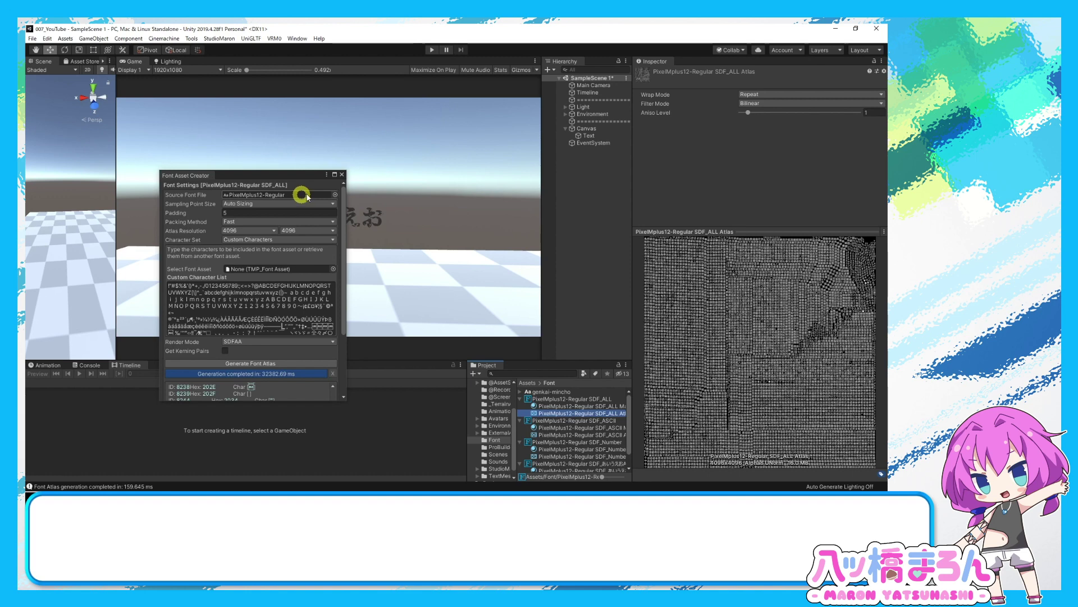
# Switch the source font to genkai-mincho and generate its atlas.
pyautogui.click(334, 195)
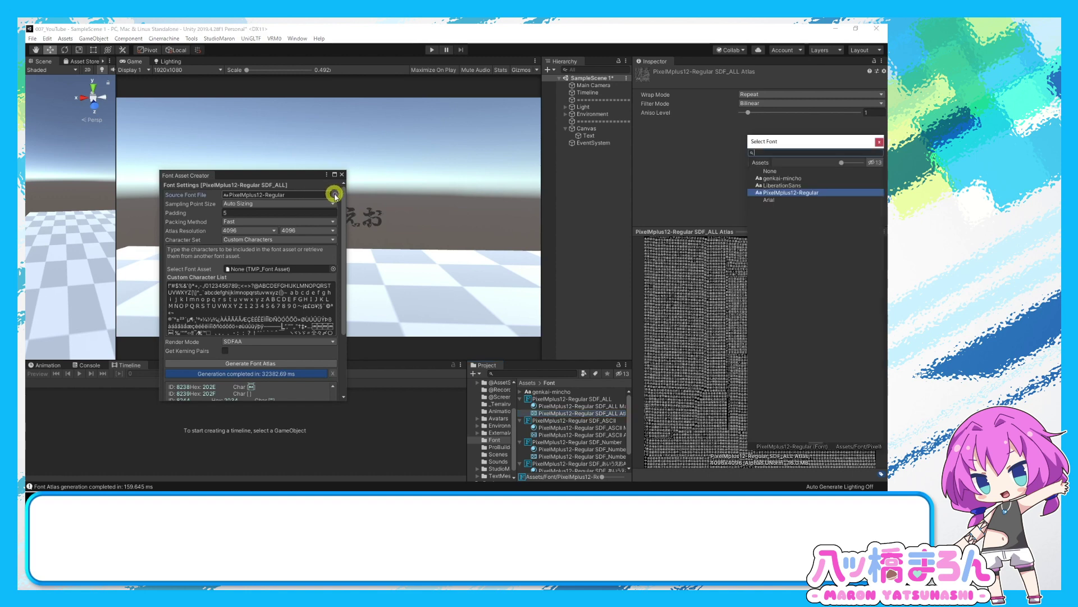
pyautogui.click(802, 185)
pyautogui.click(308, 247)
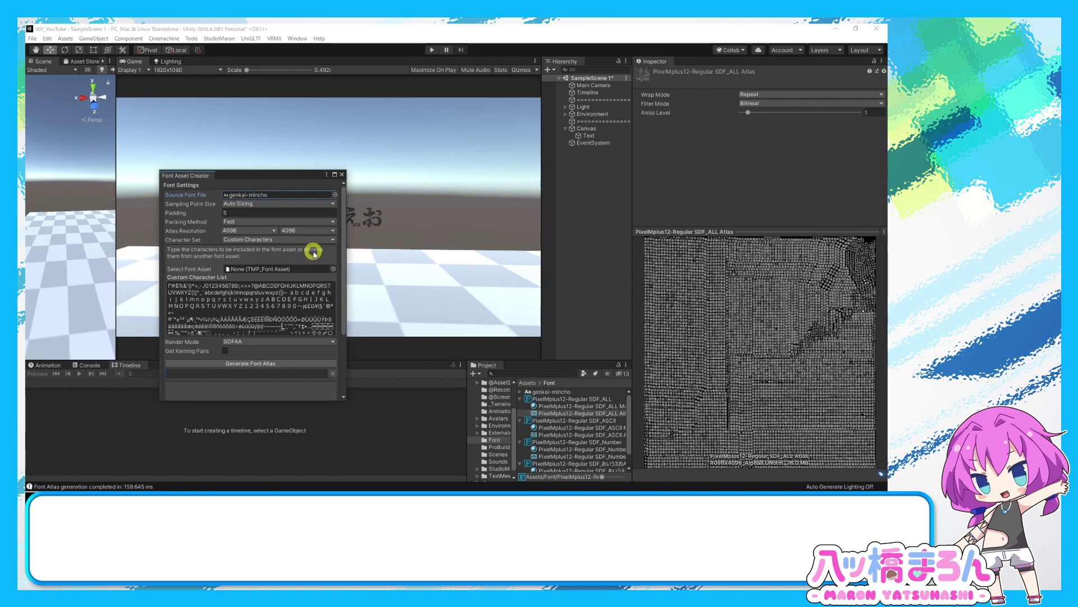
pyautogui.scroll(-3, 304, 264)
pyautogui.click(290, 284)
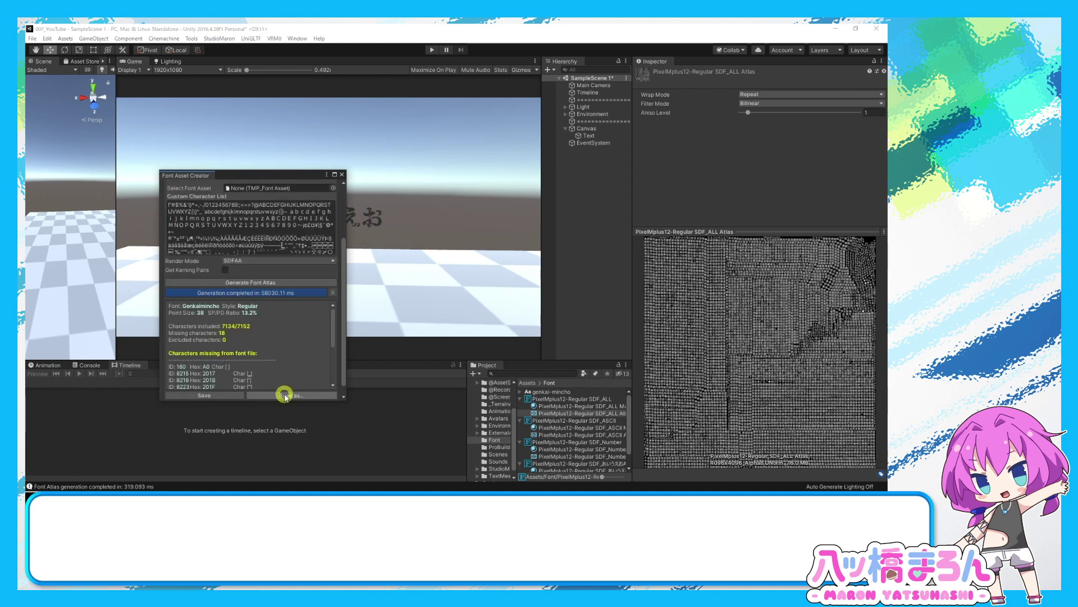
# Save it as 'genkai-mincho SDF_All' and close the Font Asset Creator.
pyautogui.click(285, 396)
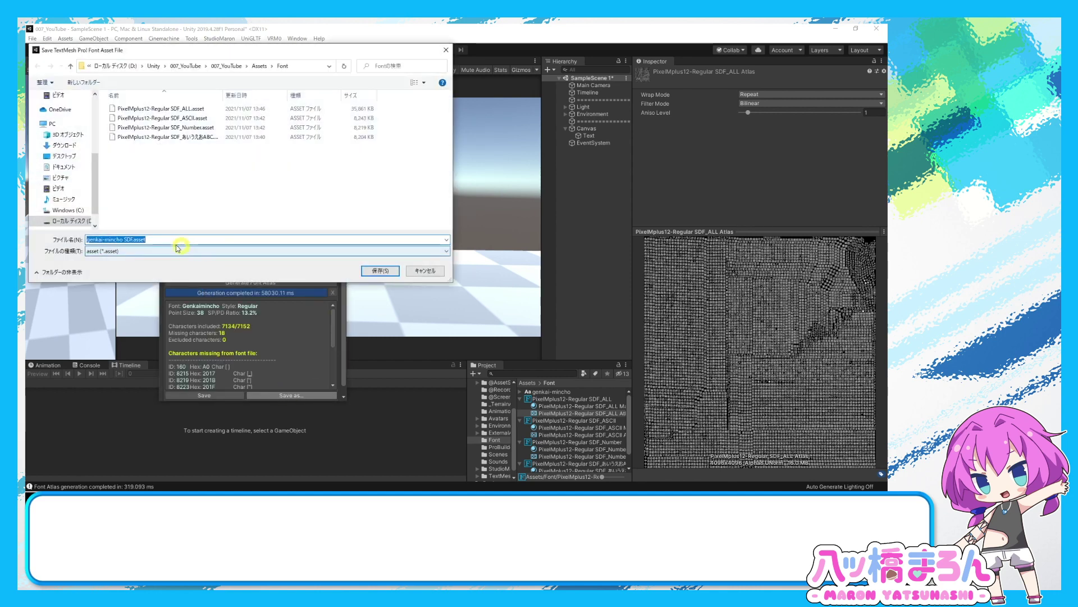
pyautogui.click(135, 239)
pyautogui.write('_All')
pyautogui.press('Return')
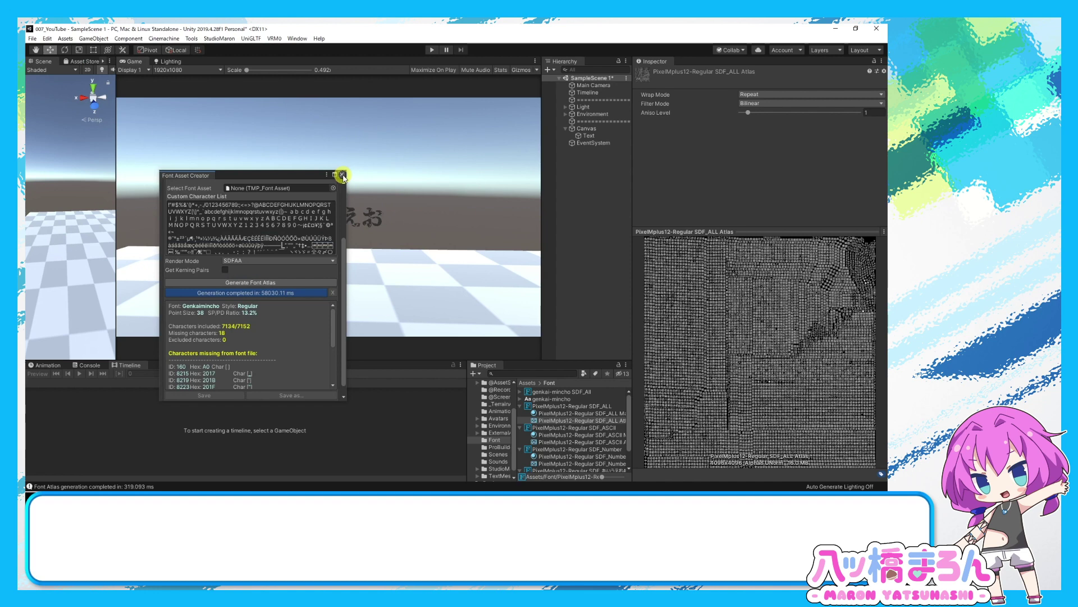
pyautogui.click(342, 176)
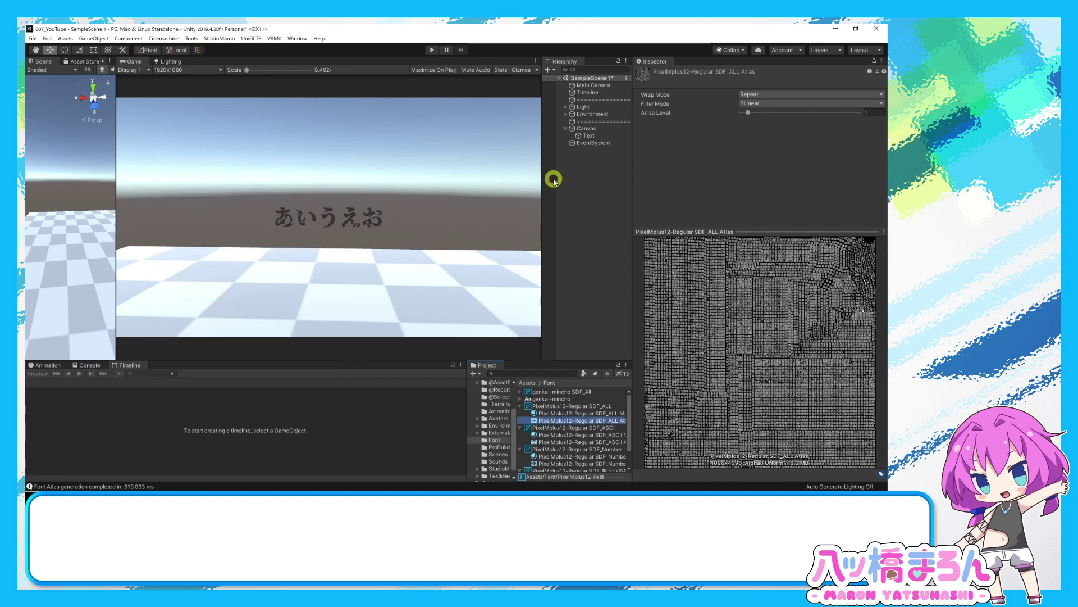
# Add a UI Text - TextMeshPro object under the Canvas.
pyautogui.click(587, 130)
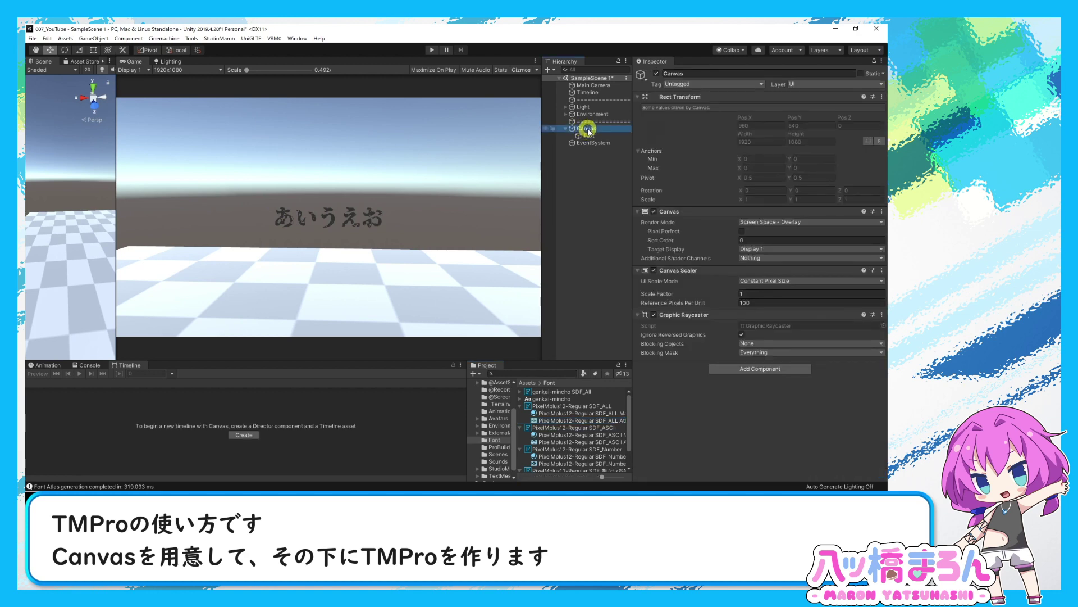
pyautogui.rightClick(587, 129)
pyautogui.moveTo(631, 293)
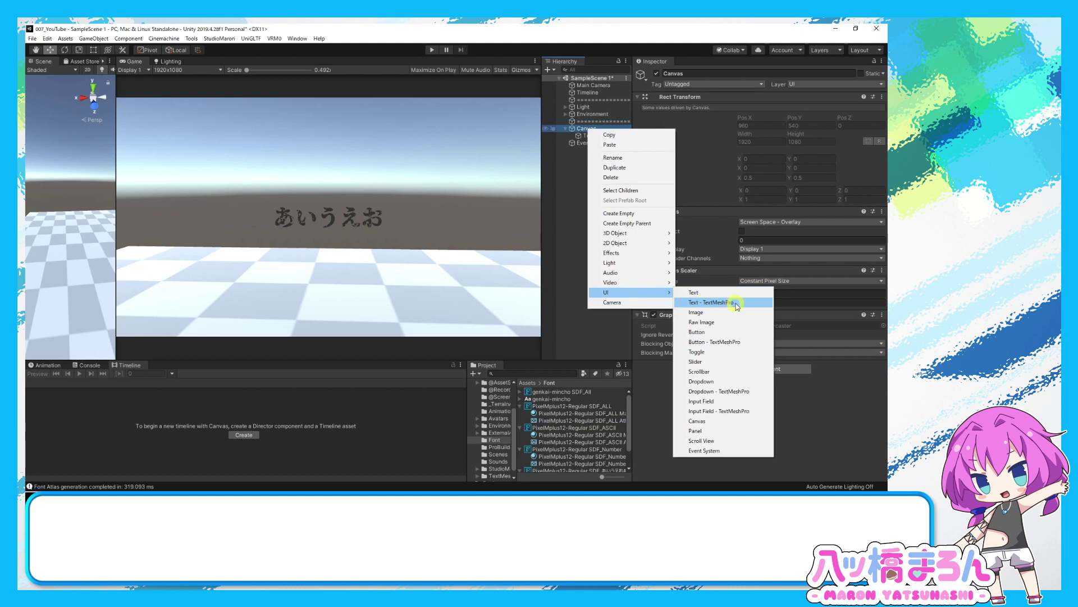
pyautogui.click(732, 304)
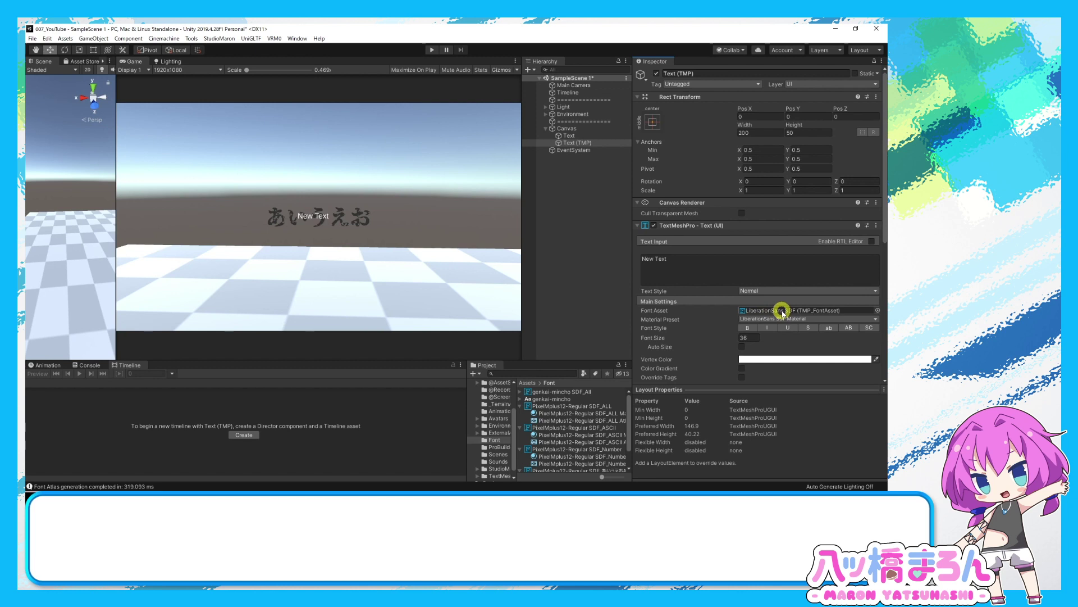
# Append あい to the text and enlarge the font size to about 88.
pyautogui.click(741, 281)
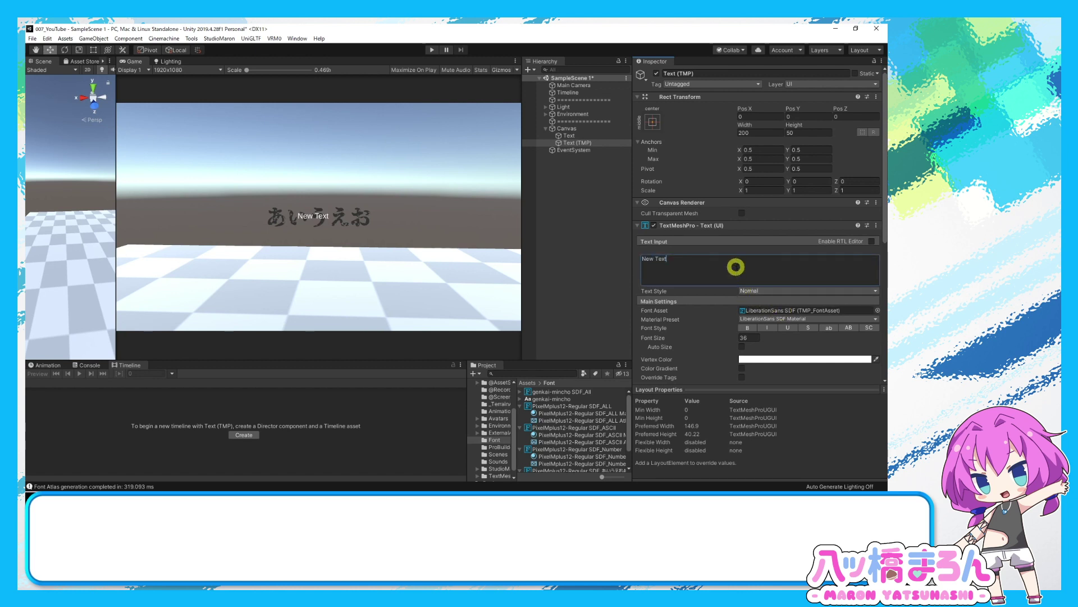
pyautogui.write('あい')
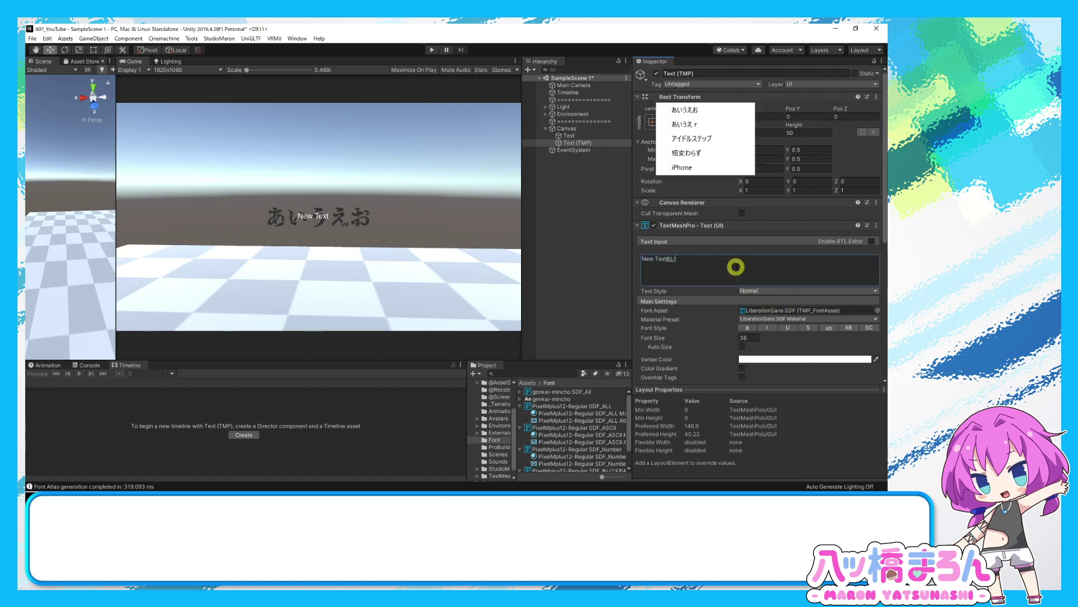
pyautogui.press('Return')
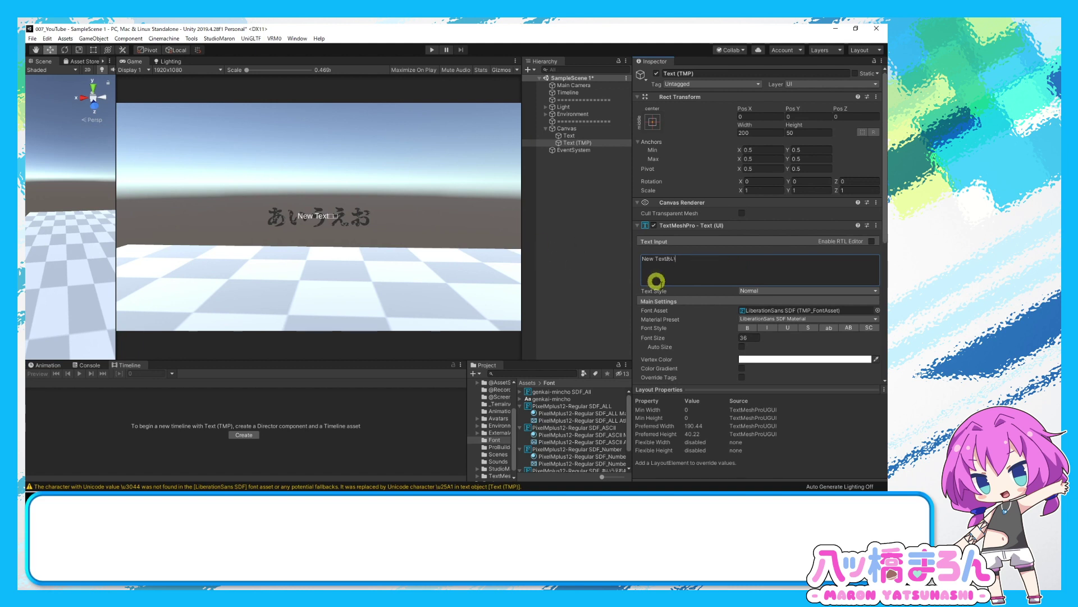
pyautogui.moveTo(710, 339)
pyautogui.mouseDown()
pyautogui.moveTo(851, 350)
pyautogui.moveTo(666, 327)
pyautogui.mouseUp()
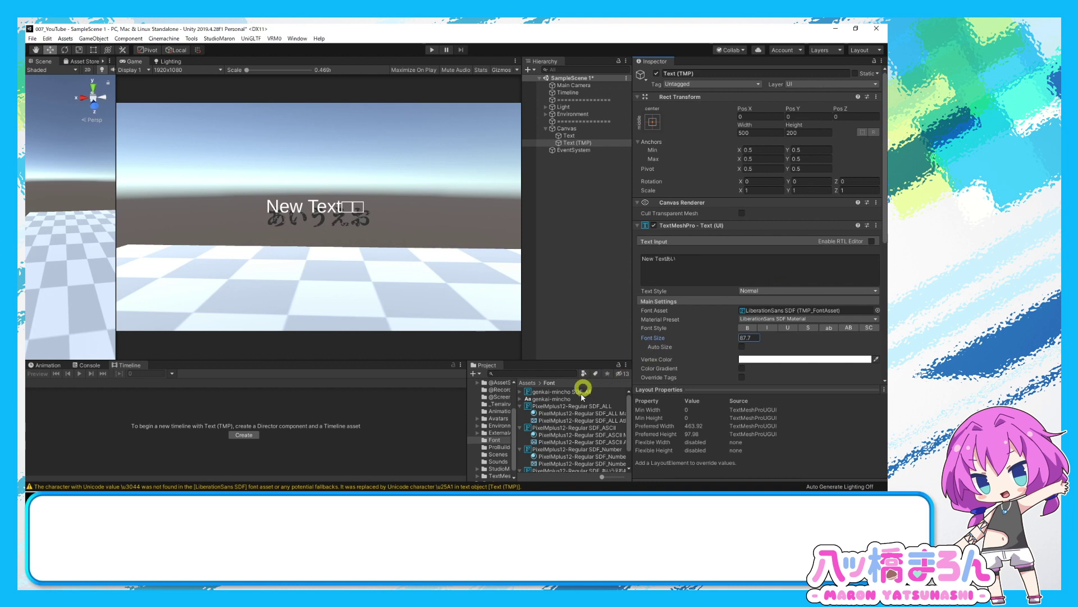
# Collapse the font asset entries in the Project panel.
pyautogui.click(520, 406)
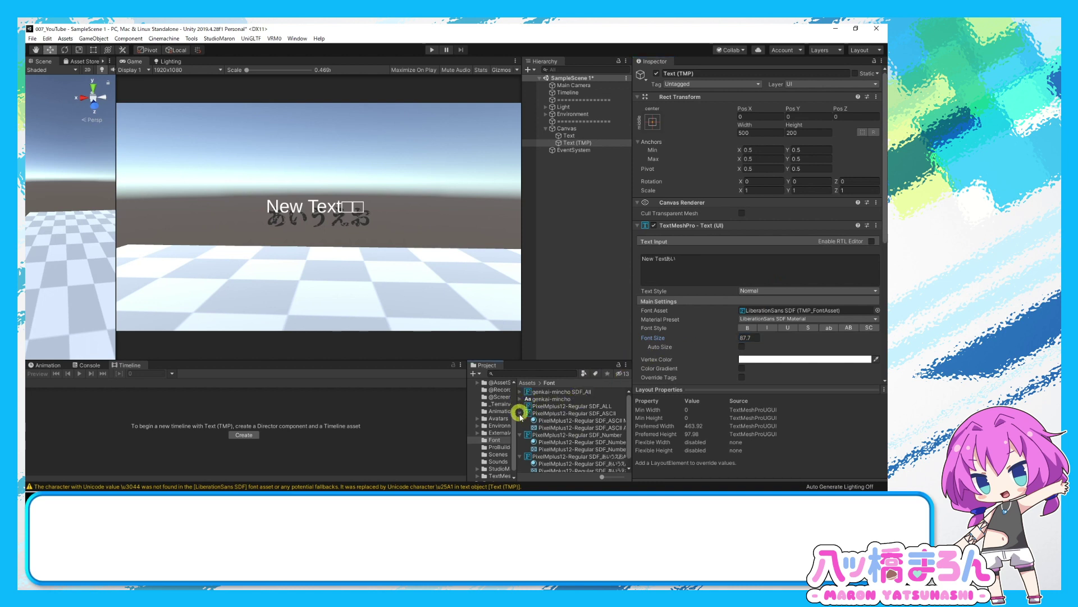
pyautogui.click(520, 412)
pyautogui.click(519, 420)
pyautogui.click(519, 427)
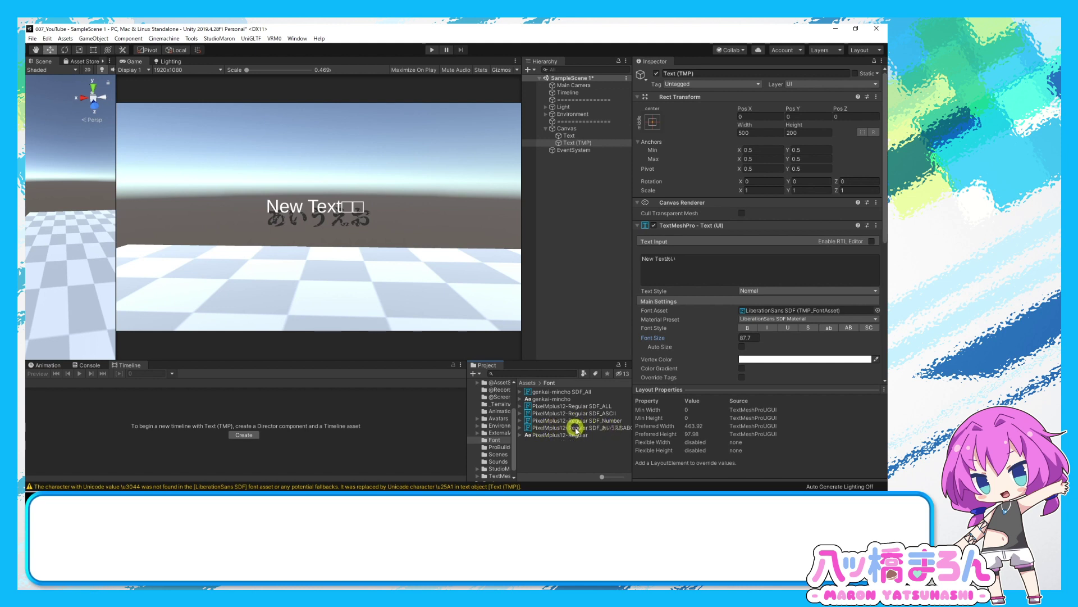
# Assign the SDF_あいうえおABC font asset, clear the old text, and set font size 120.
pyautogui.moveTo(574, 431); pyautogui.dragTo(786, 202)
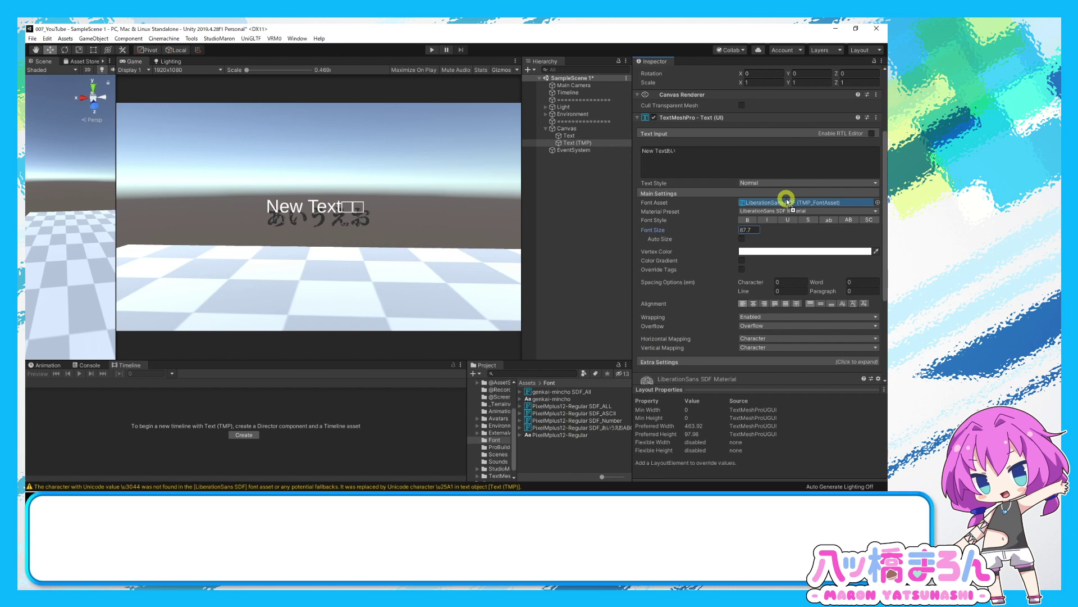
pyautogui.click(693, 154)
pyautogui.press('BackSpace')
pyautogui.write('ABC')
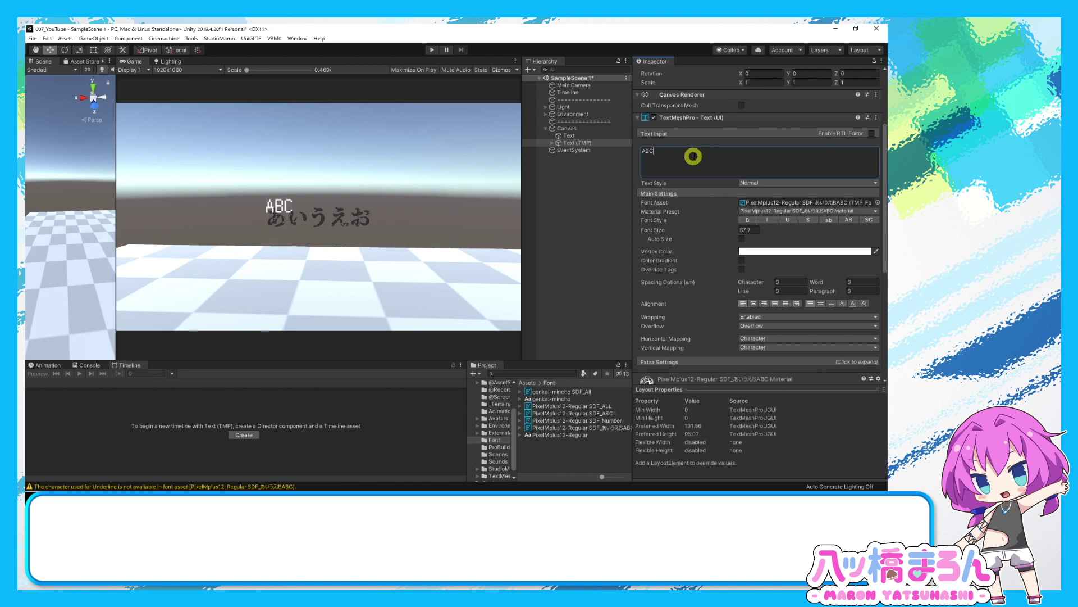
pyautogui.scroll(4, 730, 253)
pyautogui.click(749, 339)
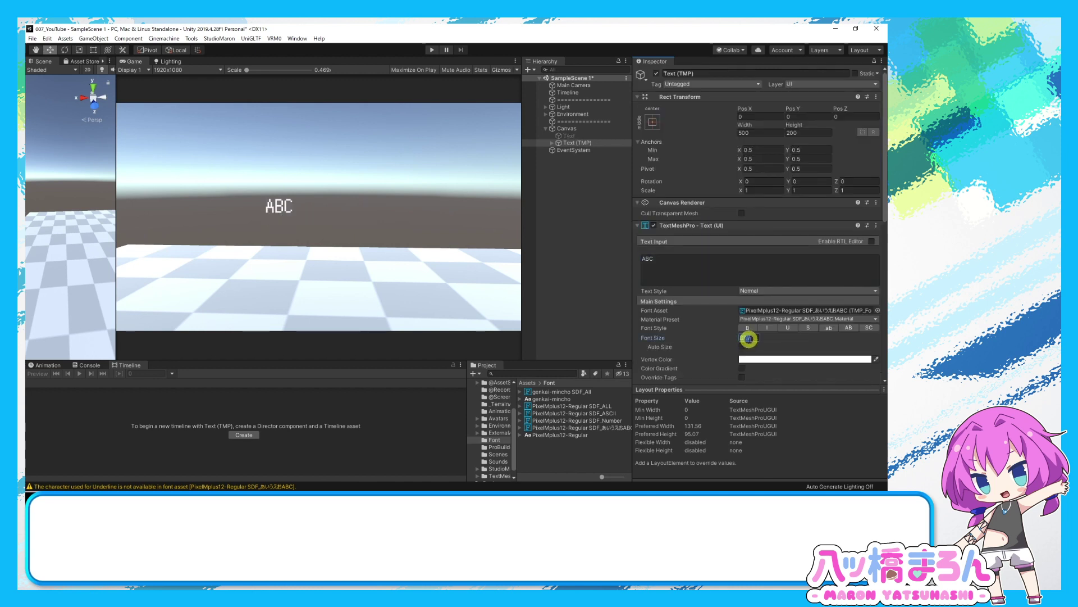
pyautogui.write('120')
# Type あいうえお after ABC, then replace the trailing character with か.
pyautogui.click(697, 264)
pyautogui.write('あいうえお')
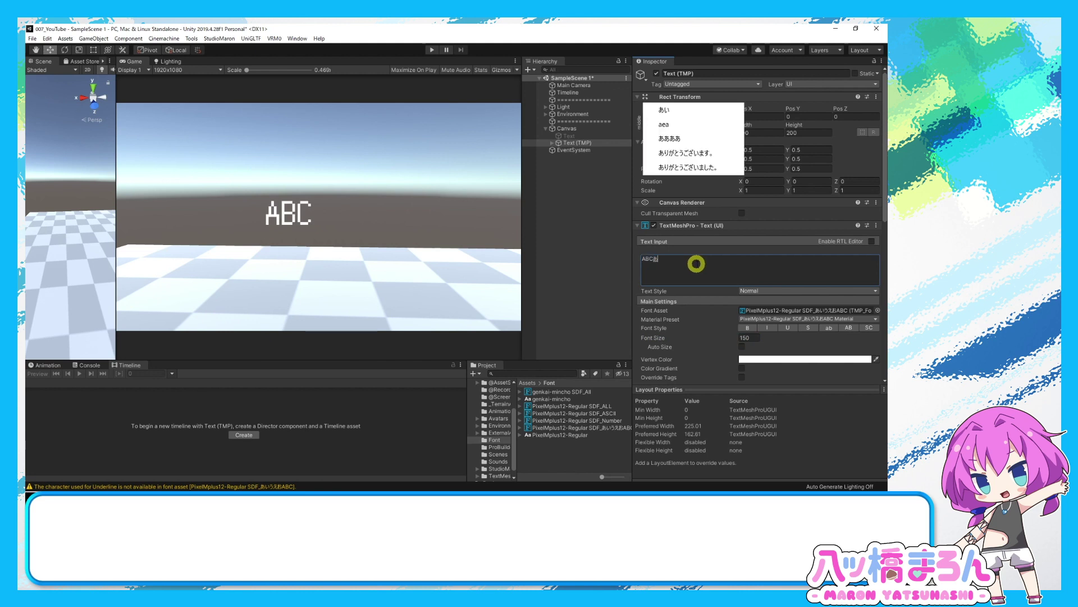
pyautogui.press('Return')
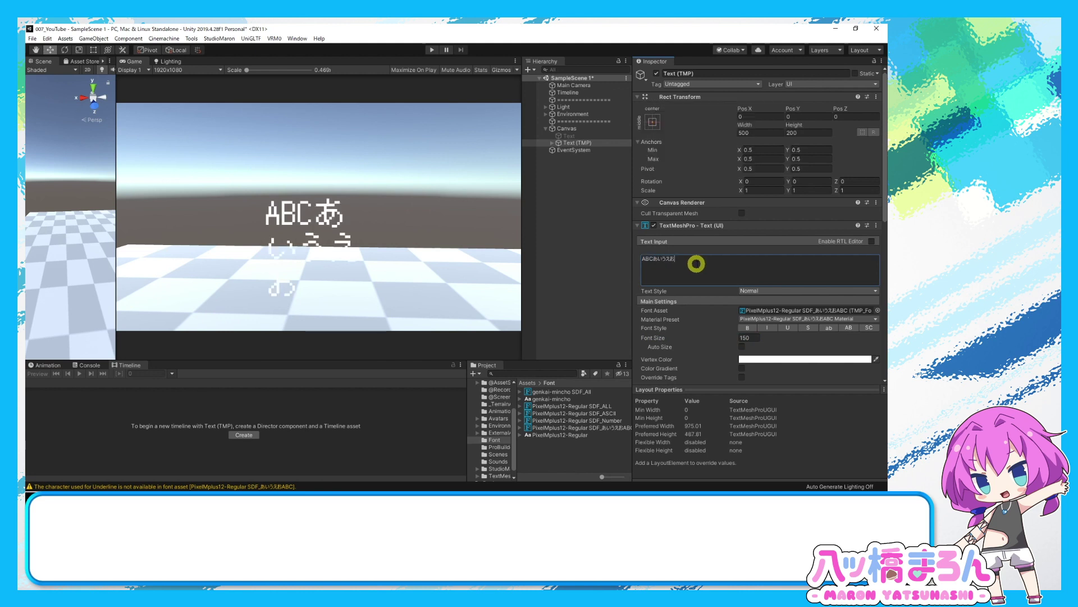
pyautogui.press('BackSpace')
pyautogui.press('BackSpace')
pyautogui.write('か')
pyautogui.press('Return')
# Set the text colour to black, add きくけこ, and expand the pixel font asset.
pyautogui.click(770, 359)
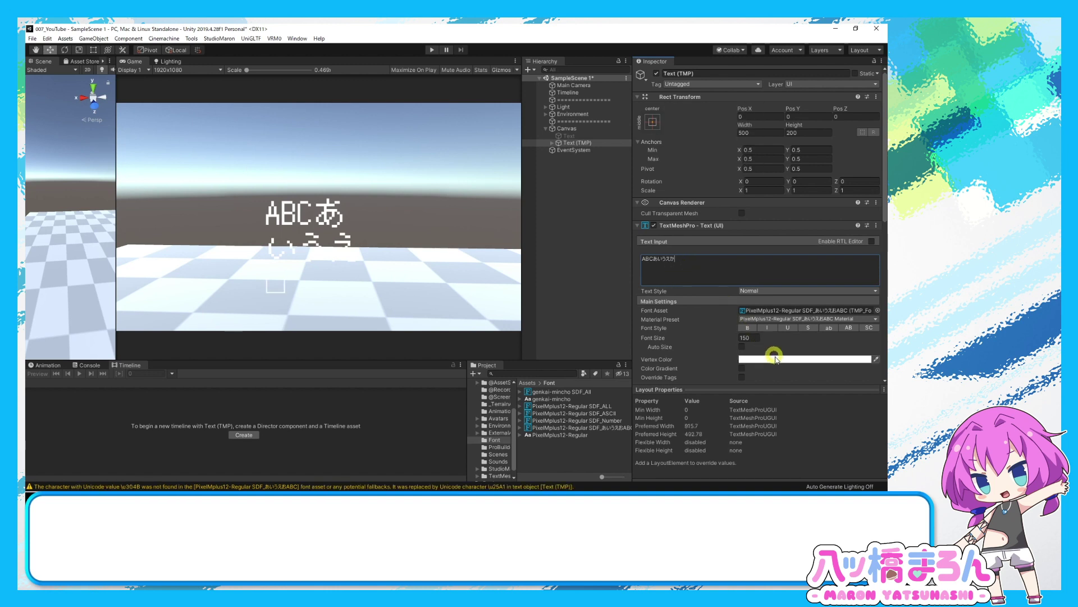
pyautogui.moveTo(829, 313); pyautogui.dragTo(828, 343)
pyautogui.click(710, 260)
pyautogui.write('き')
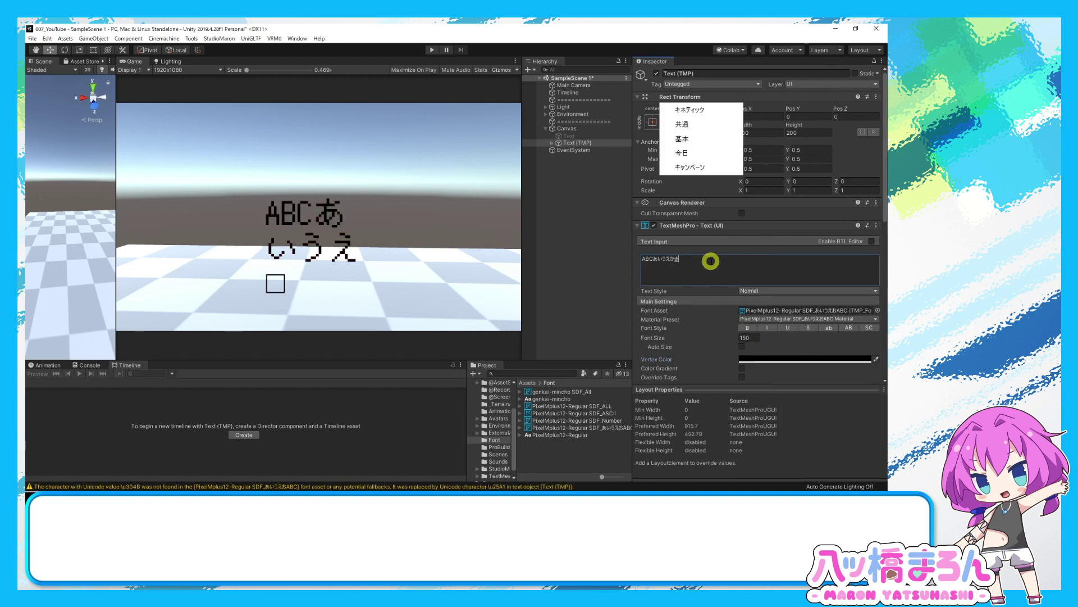
pyautogui.write('uke')
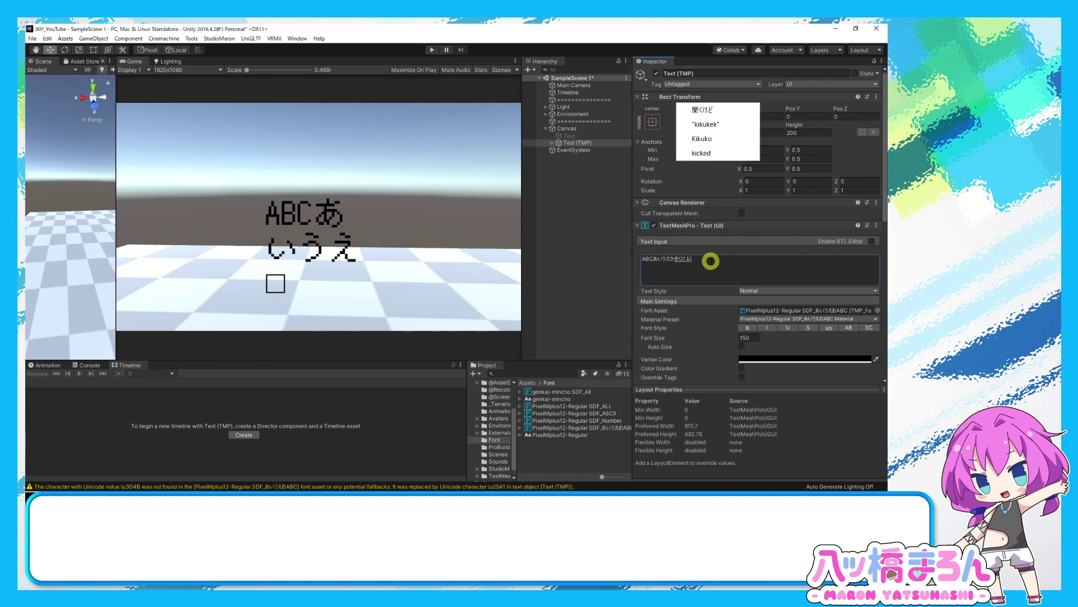
pyautogui.write('o')
pyautogui.press('Return')
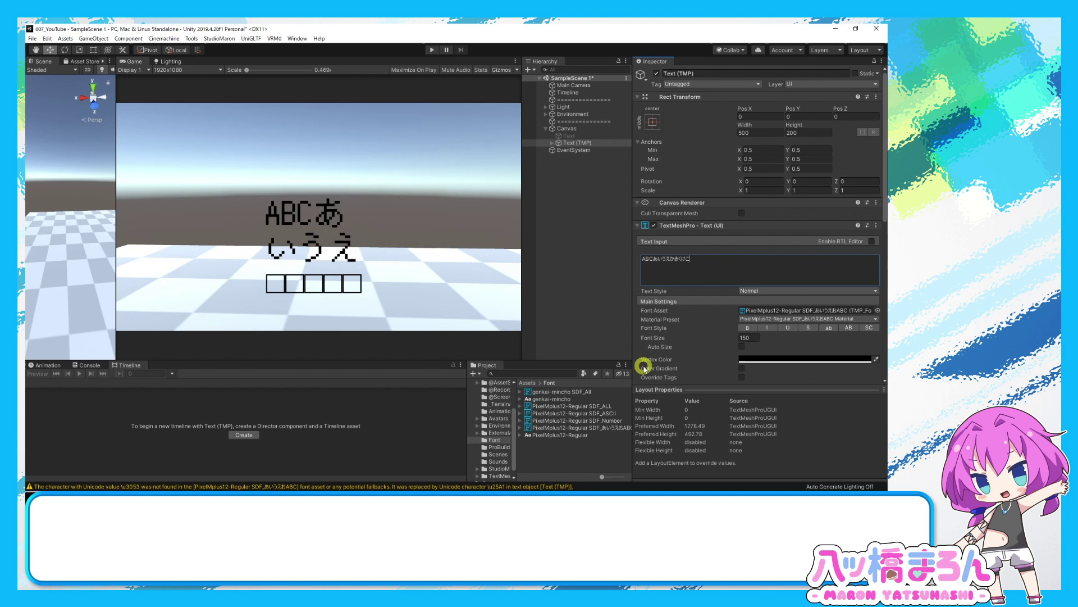
pyautogui.click(520, 427)
# Preview the pixel font's enlarged atlas texture and append DEF to the Text (TMP) content.
pyautogui.click(552, 442)
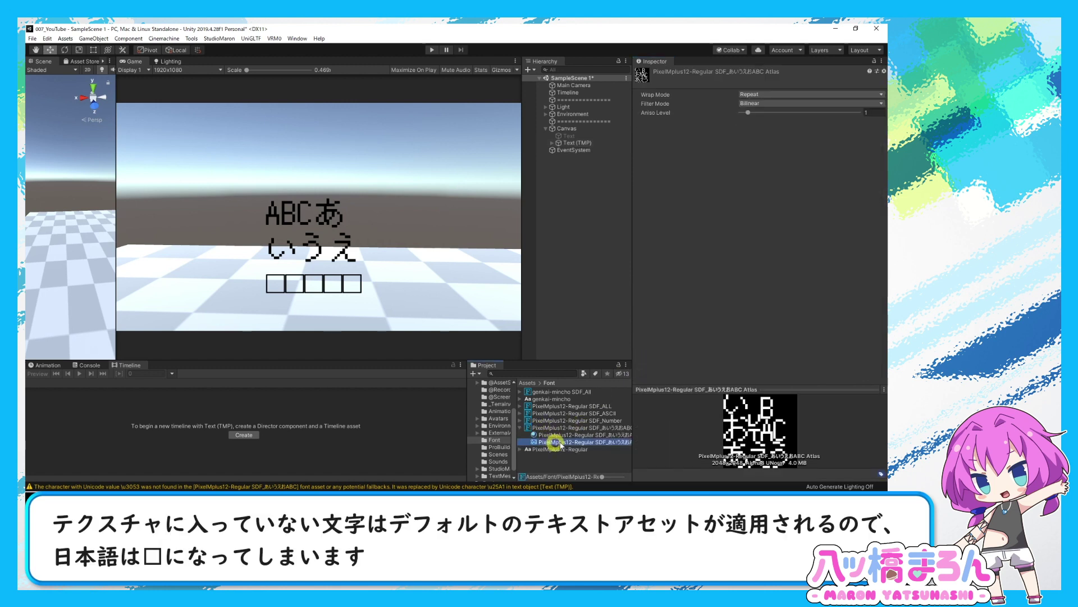
pyautogui.moveTo(756, 389)
pyautogui.mouseDown()
pyautogui.moveTo(753, 270)
pyautogui.moveTo(723, 435)
pyautogui.mouseUp()
pyautogui.click(578, 145)
pyautogui.click(698, 260)
pyautogui.click(699, 261)
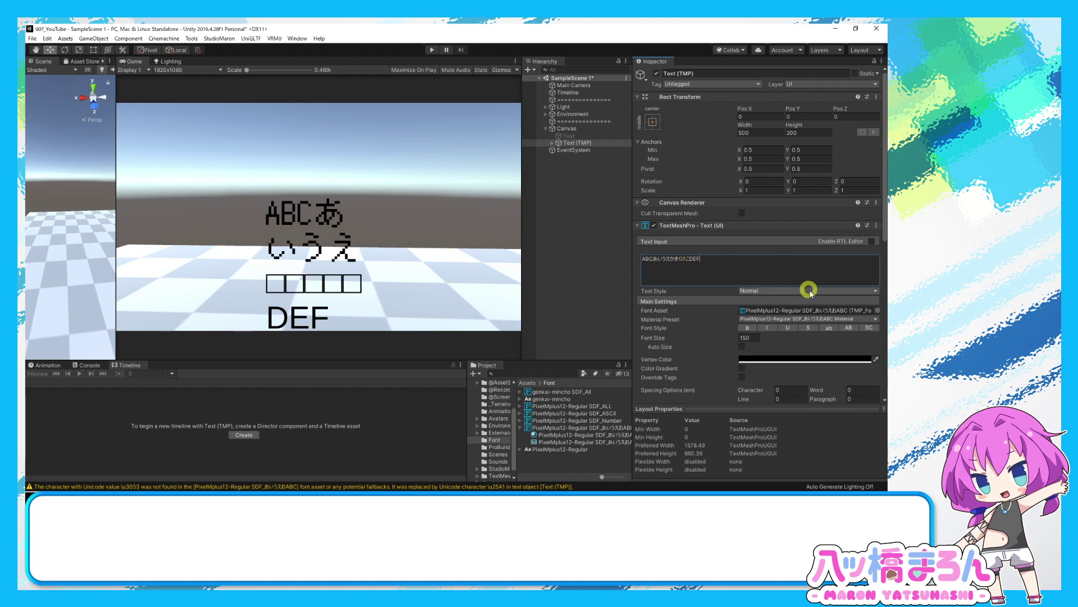
pyautogui.click(877, 310)
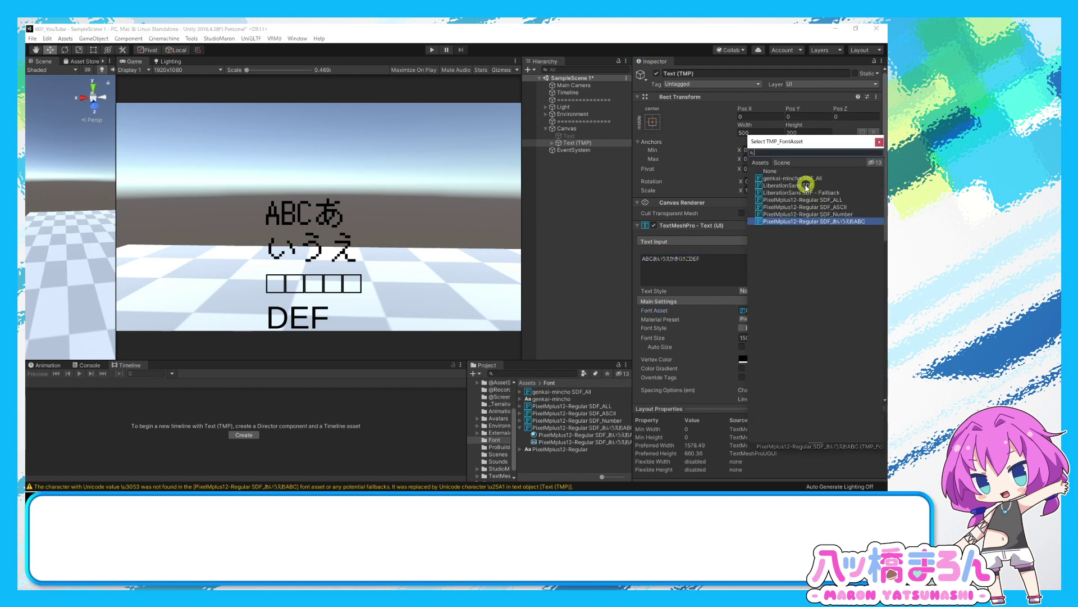
pyautogui.click(714, 261)
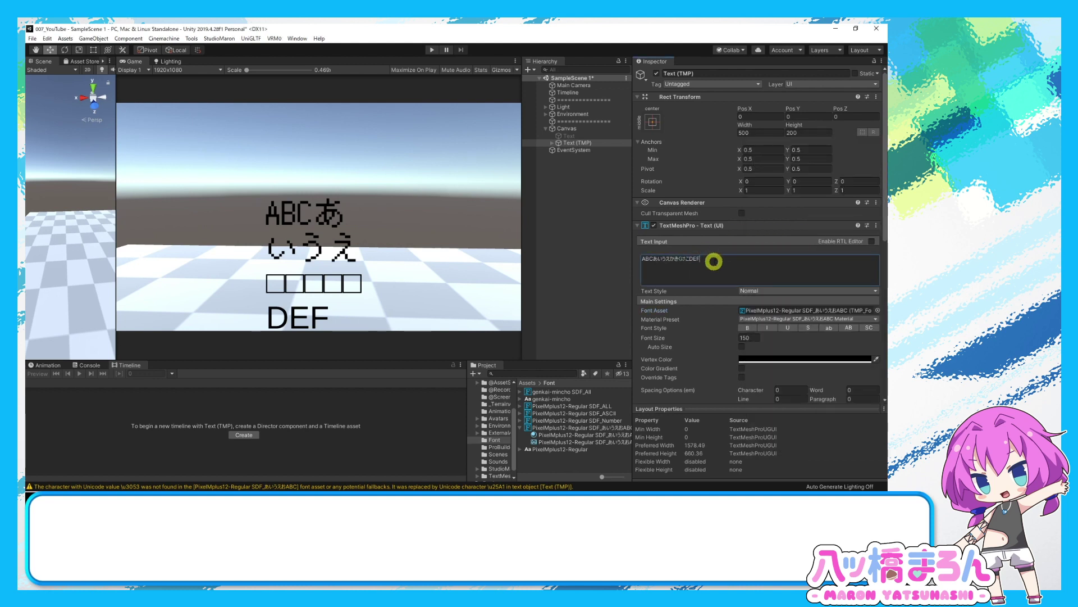
pyautogui.click(519, 427)
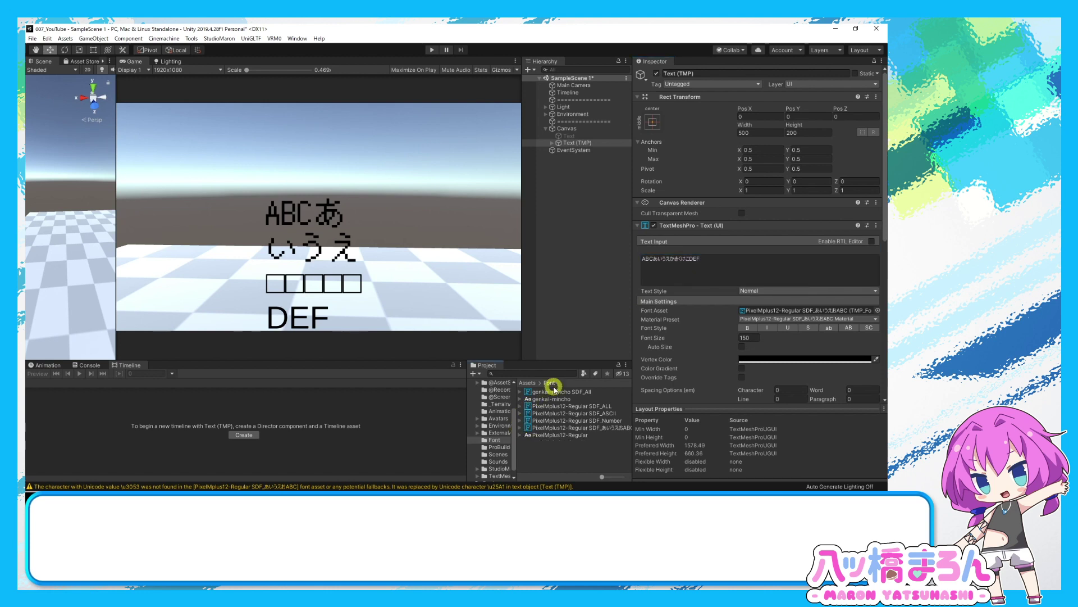
# Try PixelMplus12 SDF_ALL, size the text box 800 by 300, then apply genkai-mincho SDF_All.
pyautogui.moveTo(594, 410); pyautogui.dragTo(750, 310)
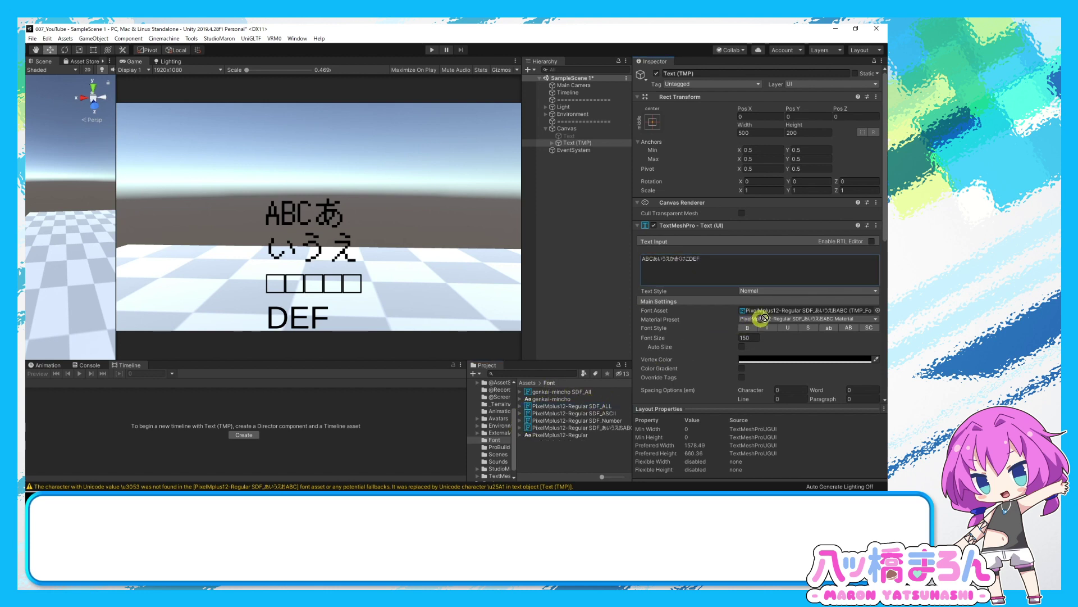
pyautogui.click(712, 260)
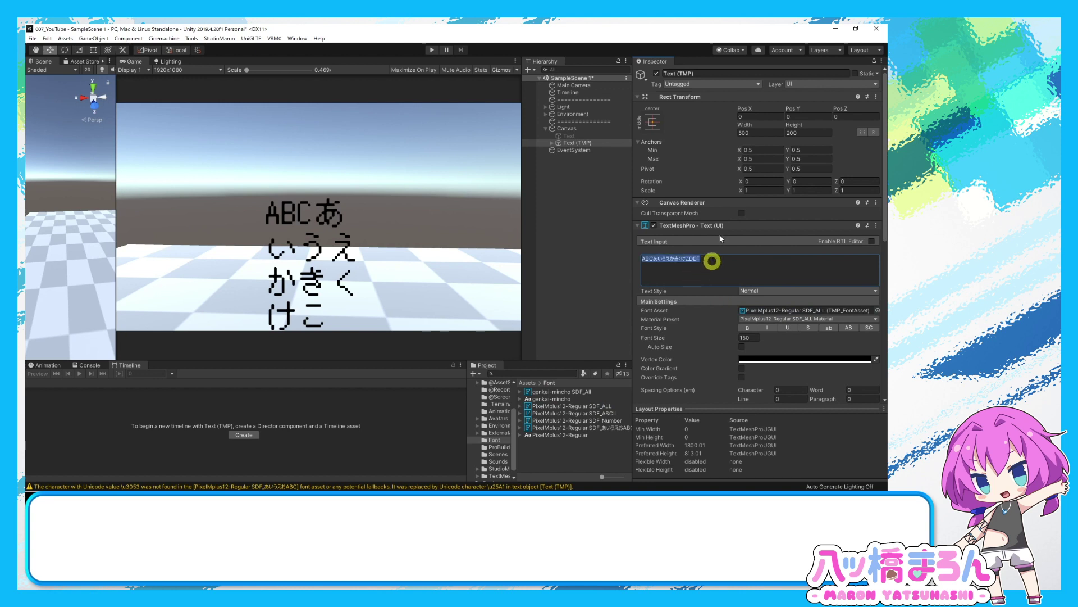
pyautogui.click(800, 131)
pyautogui.write('300')
pyautogui.click(775, 133)
pyautogui.write('800')
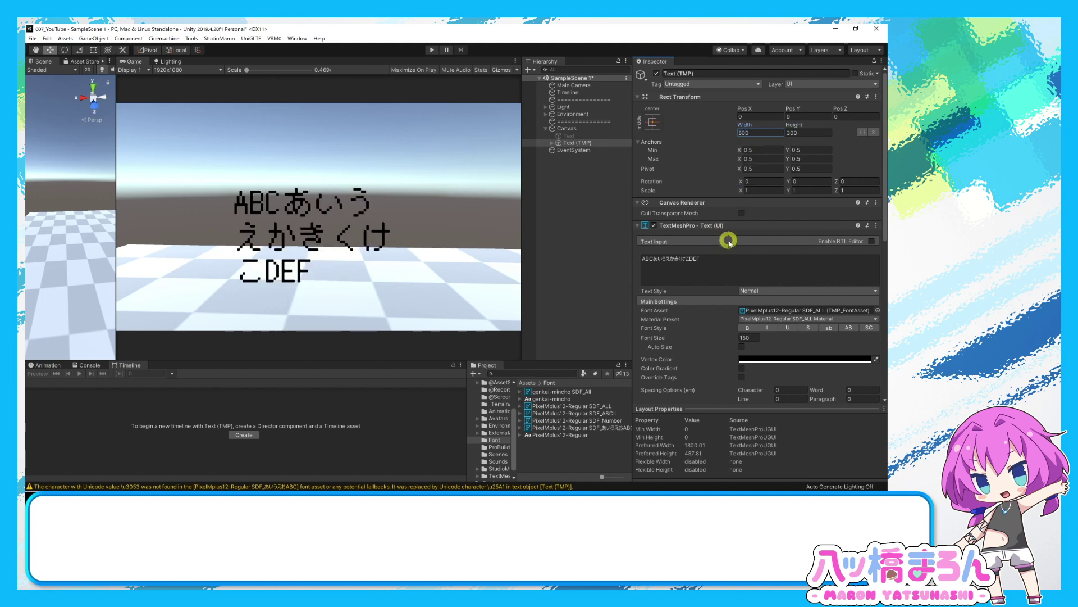
pyautogui.click(720, 263)
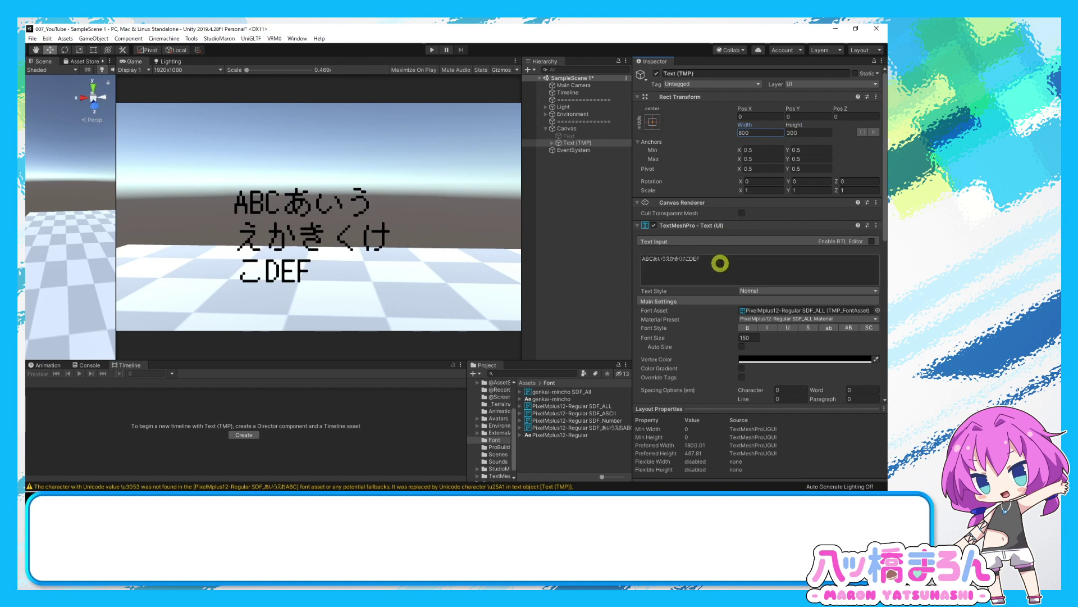
pyautogui.moveTo(573, 396); pyautogui.dragTo(756, 310)
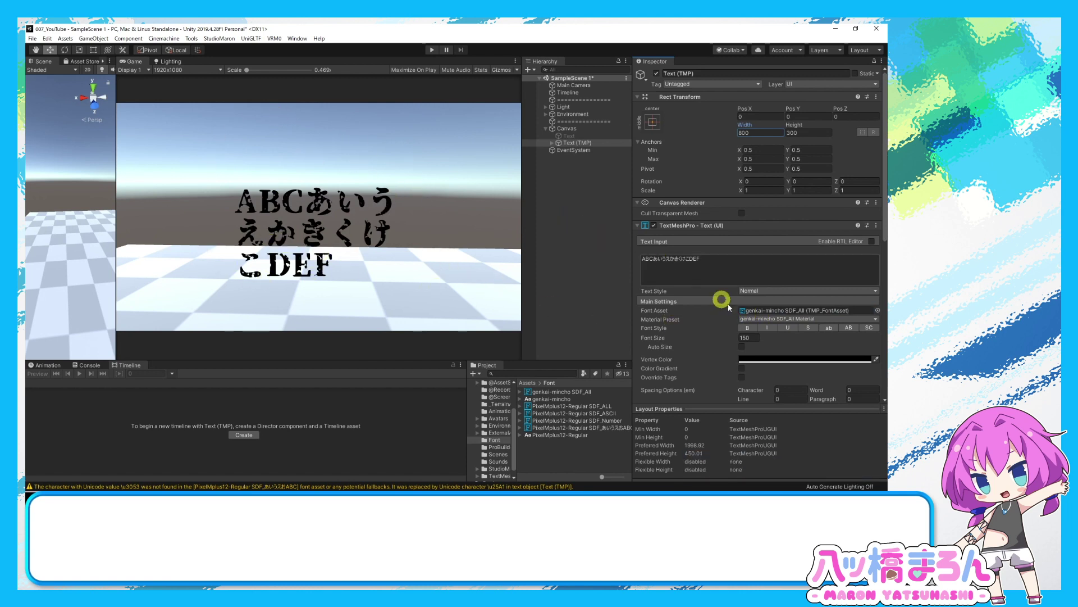
pyautogui.scroll(-3, 767, 326)
pyautogui.scroll(-3, 830, 283)
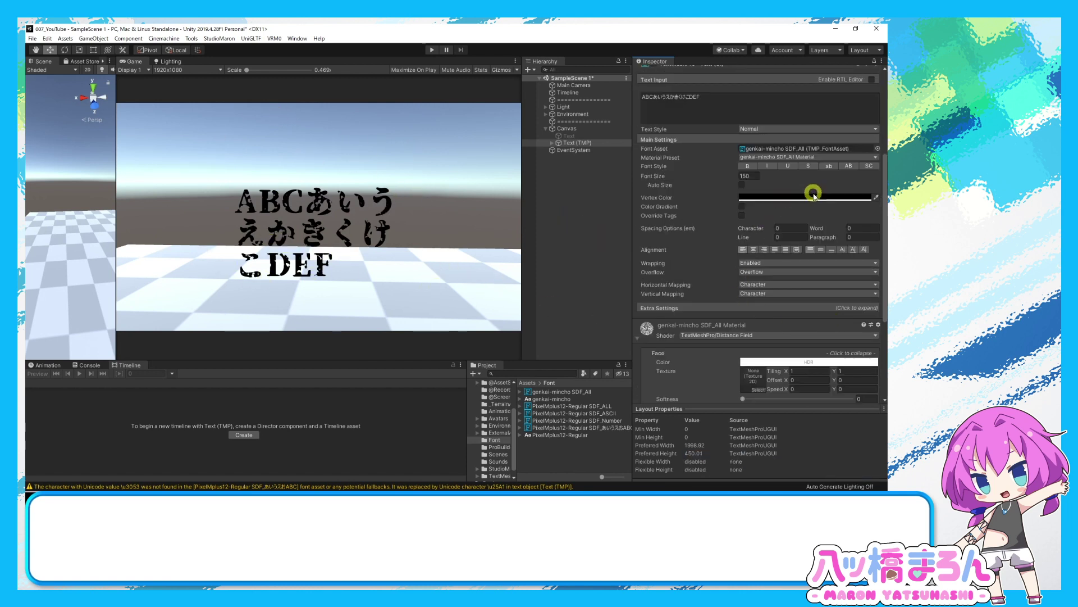
pyautogui.scroll(3, 696, 259)
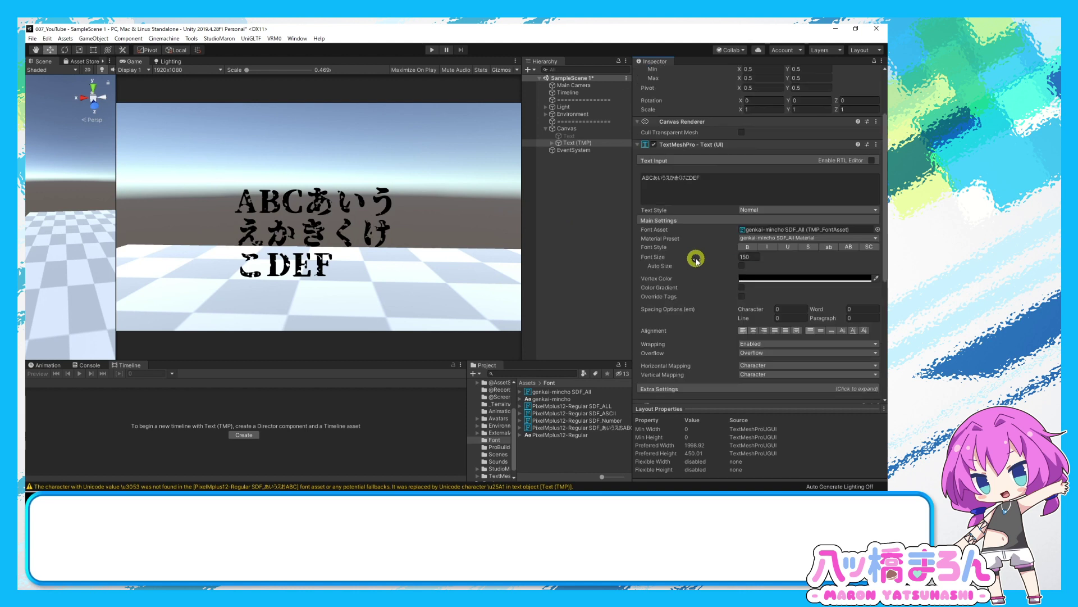
pyautogui.click(585, 137)
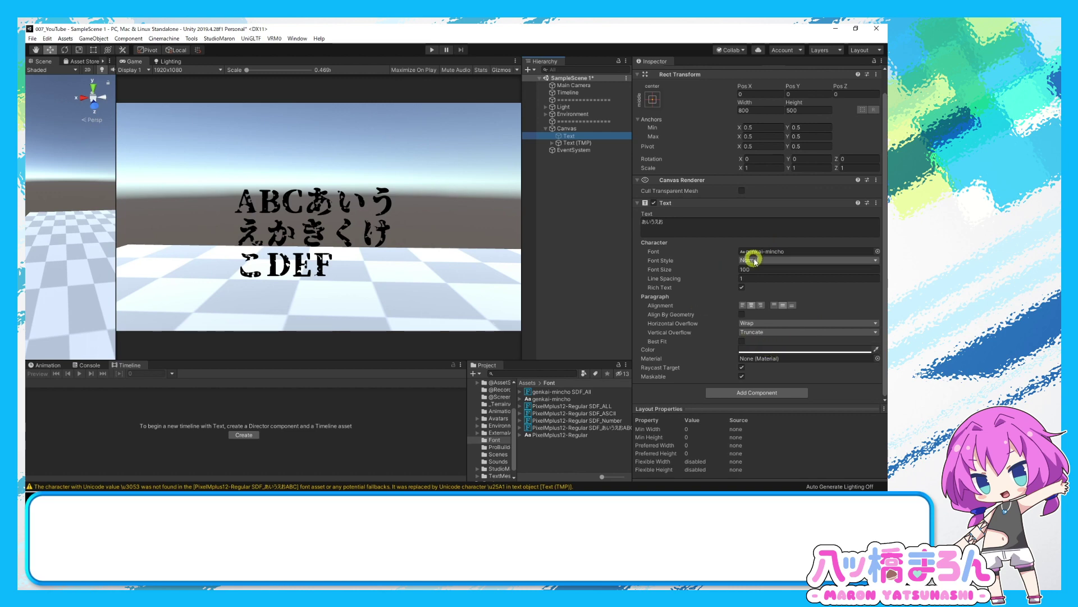
pyautogui.click(592, 145)
pyautogui.scroll(-5, 722, 240)
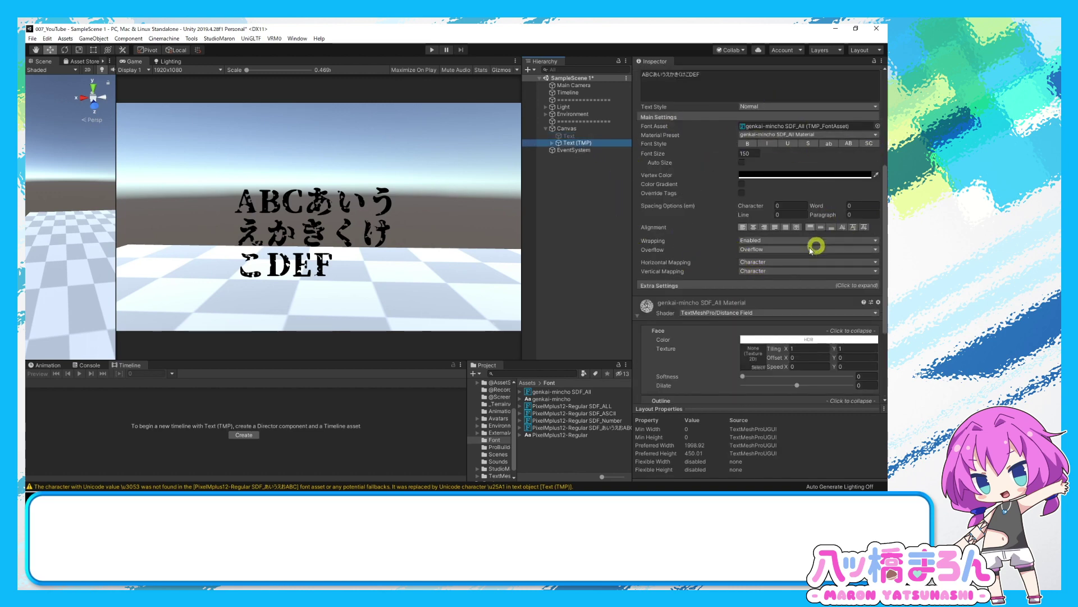
# Experiment with character, word and line spacing and insert spaces after ABC and あいう.
pyautogui.moveTo(647, 206)
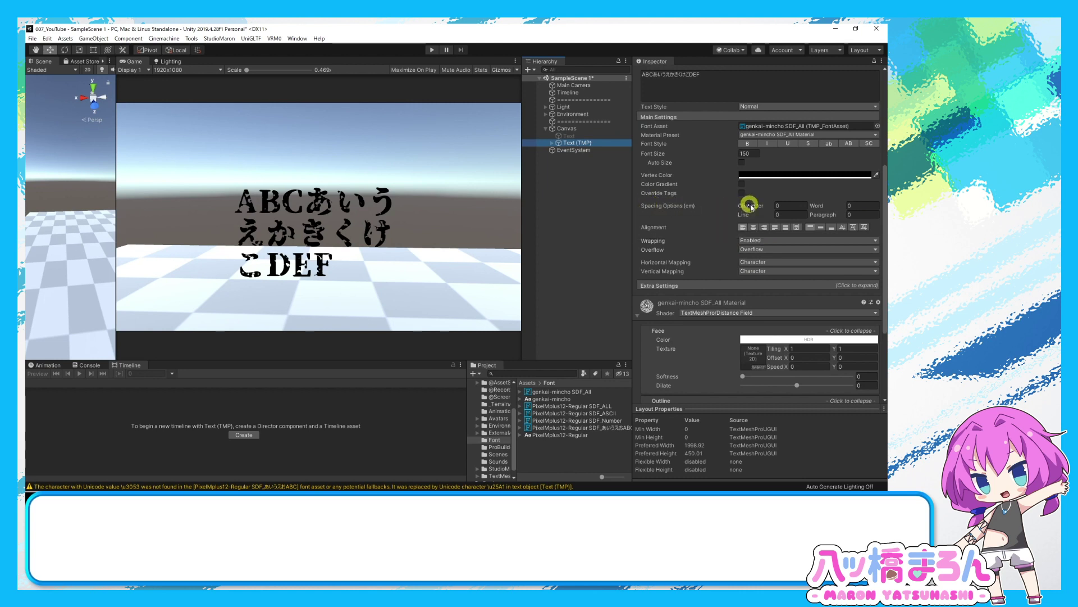
pyautogui.moveTo(751, 207)
pyautogui.mouseDown()
pyautogui.moveTo(768, 206)
pyautogui.moveTo(728, 199)
pyautogui.moveTo(827, 207)
pyautogui.mouseUp()
pyautogui.click(680, 95)
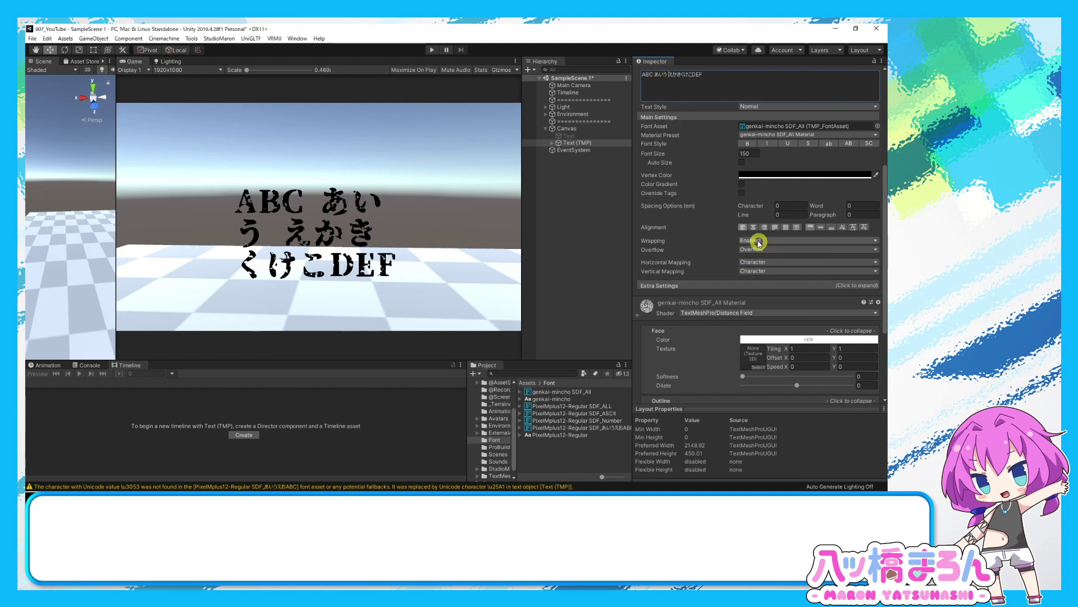
pyautogui.moveTo(805, 212)
pyautogui.mouseDown()
pyautogui.moveTo(122, 224)
pyautogui.moveTo(163, 236)
pyautogui.moveTo(782, 220)
pyautogui.mouseUp()
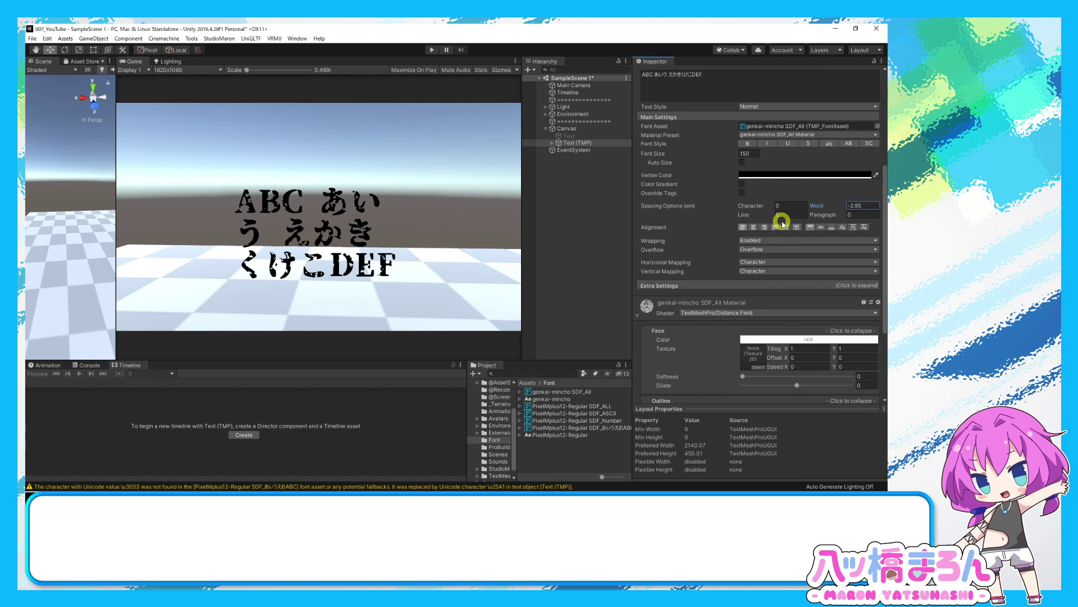
pyautogui.moveTo(783, 220); pyautogui.dragTo(784, 218)
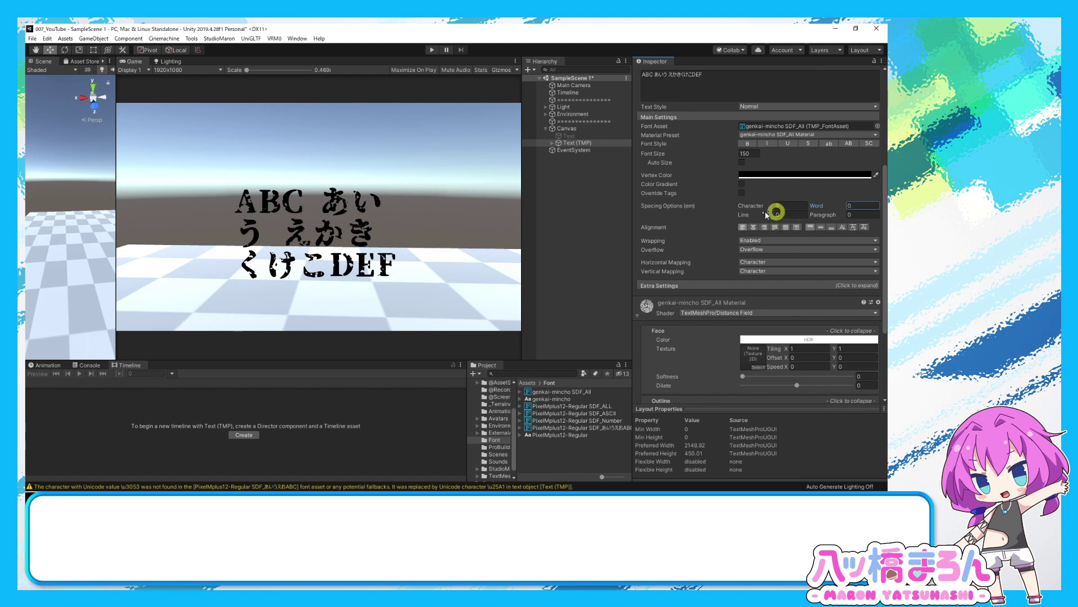
pyautogui.moveTo(745, 214); pyautogui.dragTo(874, 204)
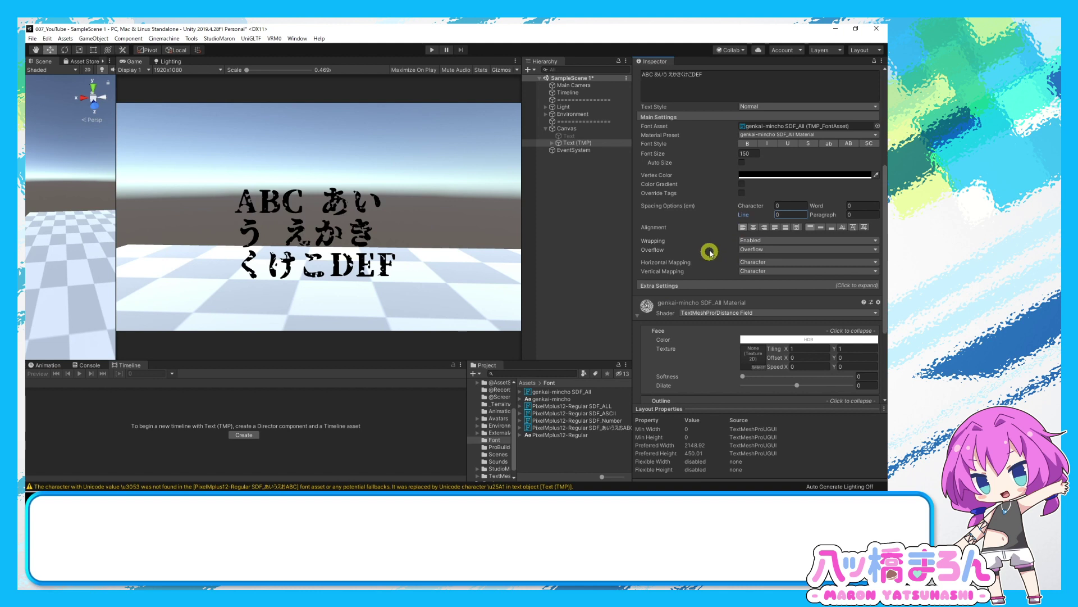
# Try a TMP vertex colour, then set the legacy Text's colour to dark grey 323232.
pyautogui.click(759, 177)
pyautogui.moveTo(819, 313); pyautogui.dragTo(758, 356)
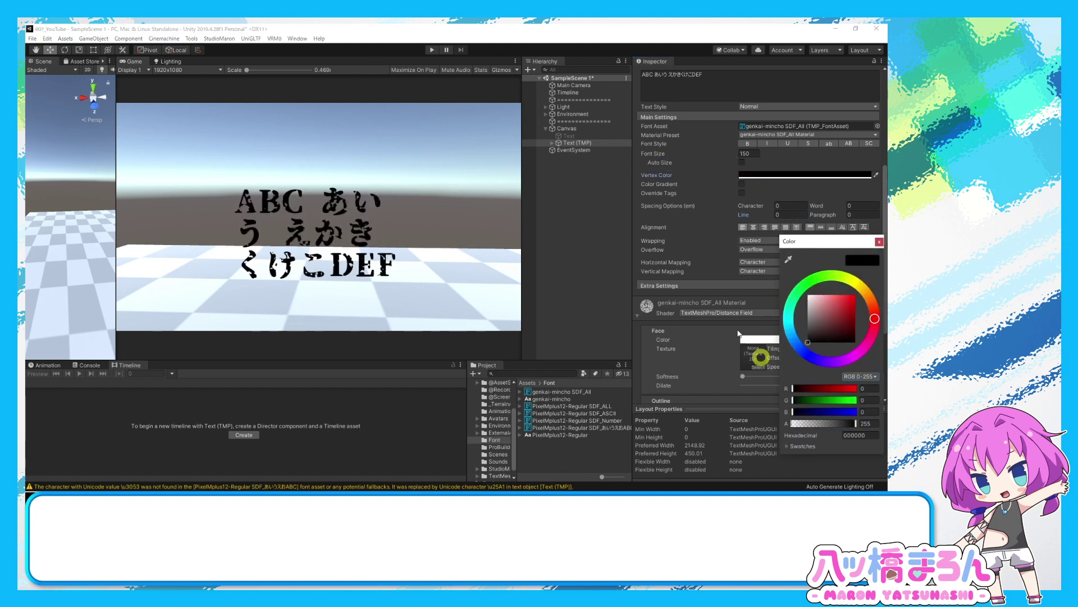
pyautogui.click(569, 136)
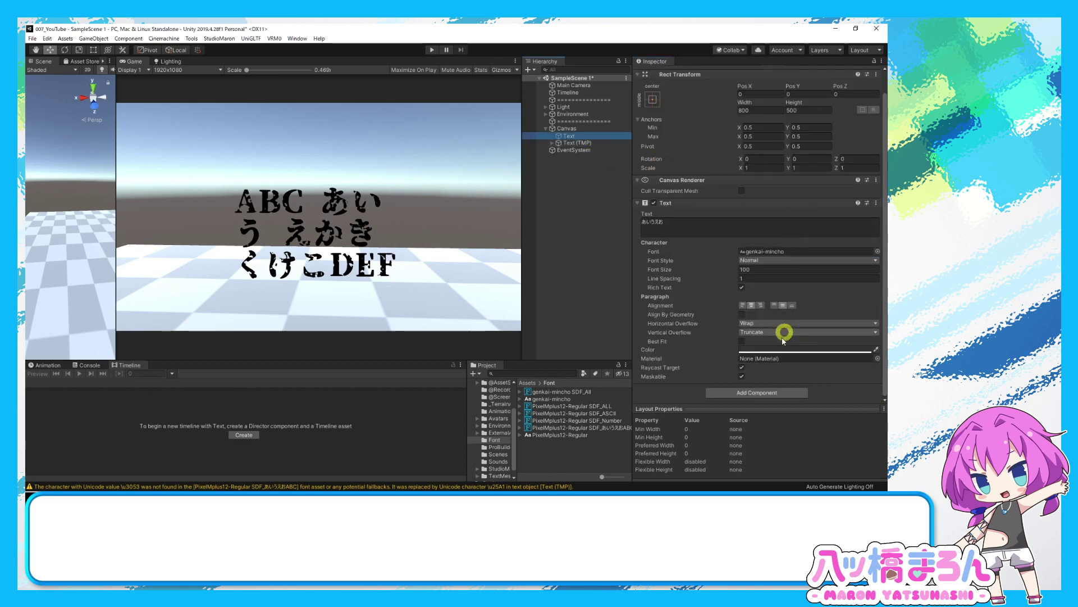
pyautogui.click(786, 351)
pyautogui.click(813, 331)
pyautogui.click(584, 142)
pyautogui.scroll(-5, 724, 211)
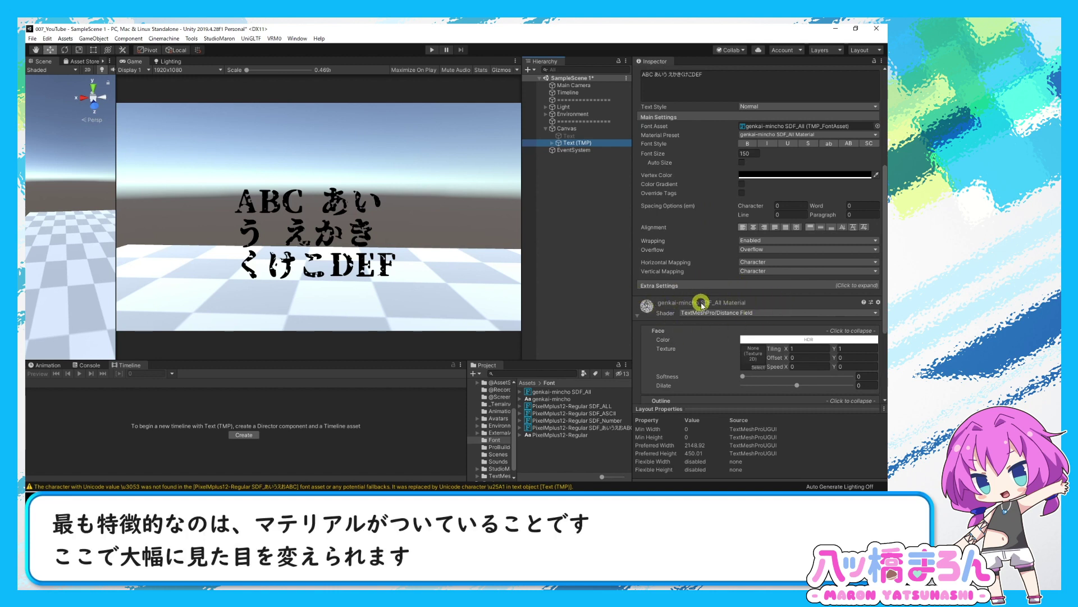
# Bring up the genkai-mincho SDF_All material settings through the font asset and Text (TMP).
pyautogui.click(758, 126)
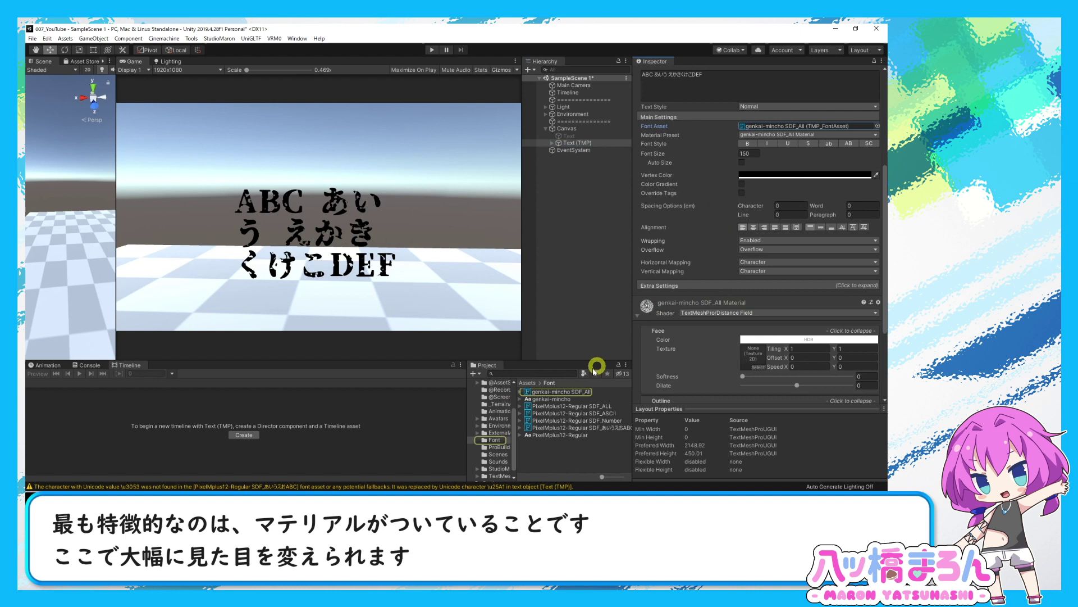
pyautogui.click(519, 392)
pyautogui.click(559, 398)
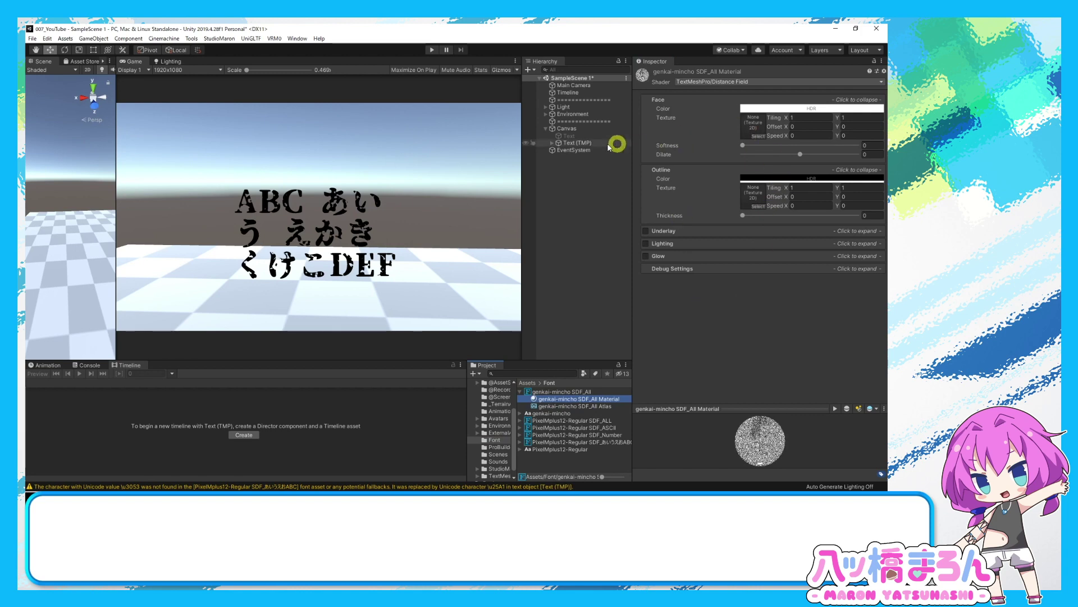
pyautogui.click(589, 143)
pyautogui.scroll(-10, 716, 298)
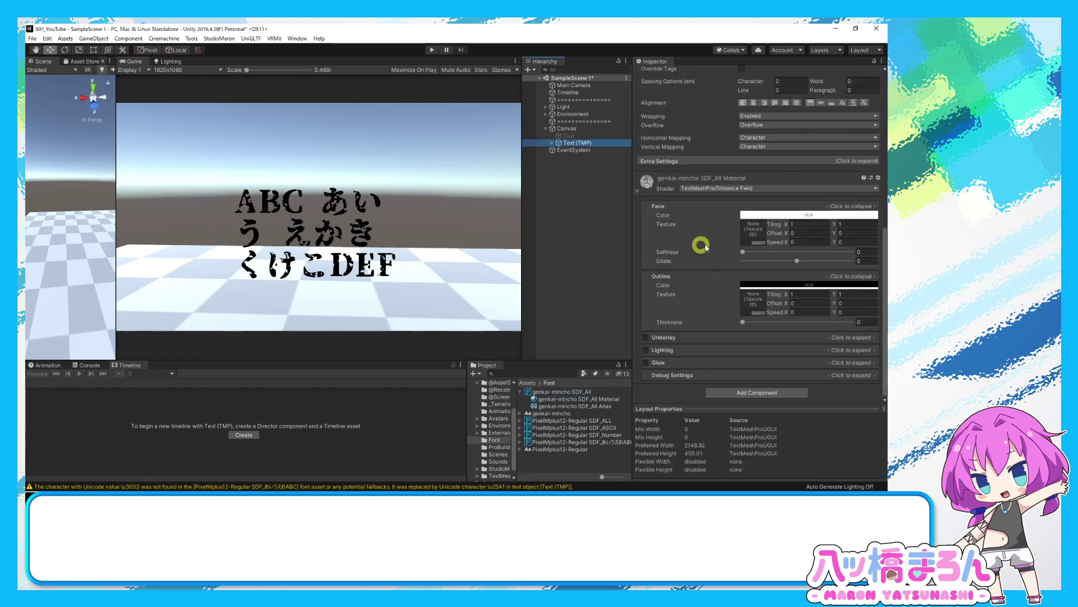
# Soften the text edges to 0.409 and give the text a 0.074 outline.
pyautogui.moveTo(743, 252)
pyautogui.mouseDown()
pyautogui.moveTo(788, 253)
pyautogui.moveTo(732, 250)
pyautogui.mouseUp()
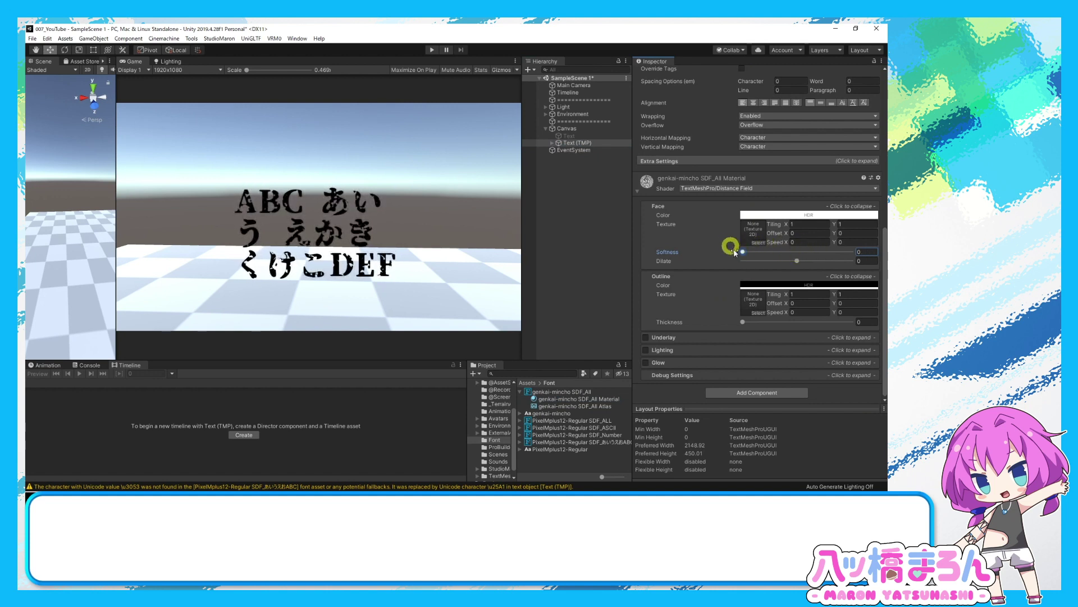
pyautogui.click(761, 285)
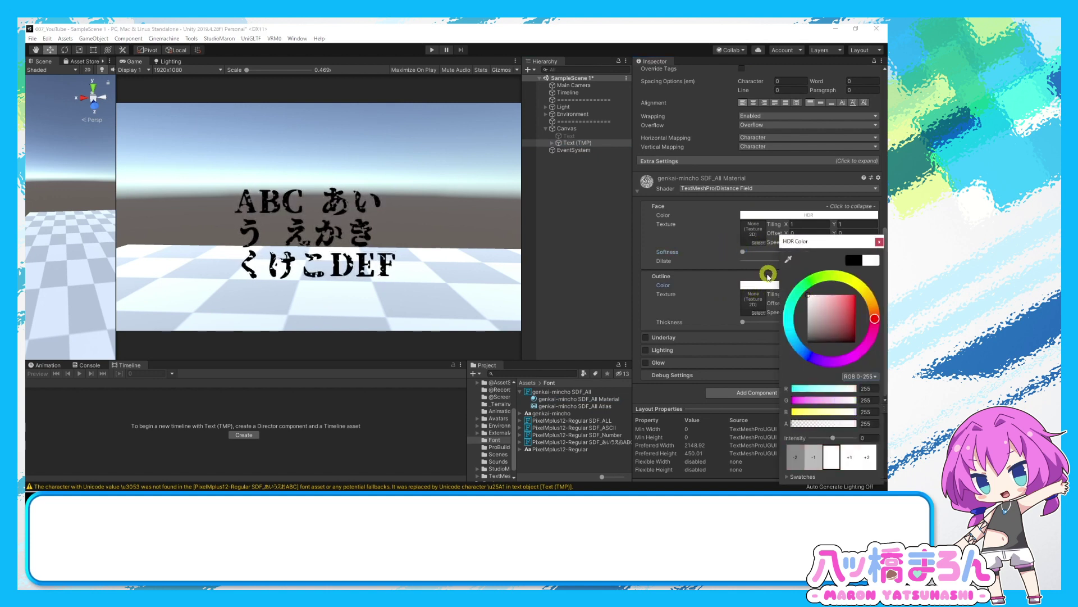
pyautogui.click(716, 278)
pyautogui.moveTo(743, 323); pyautogui.dragTo(751, 324)
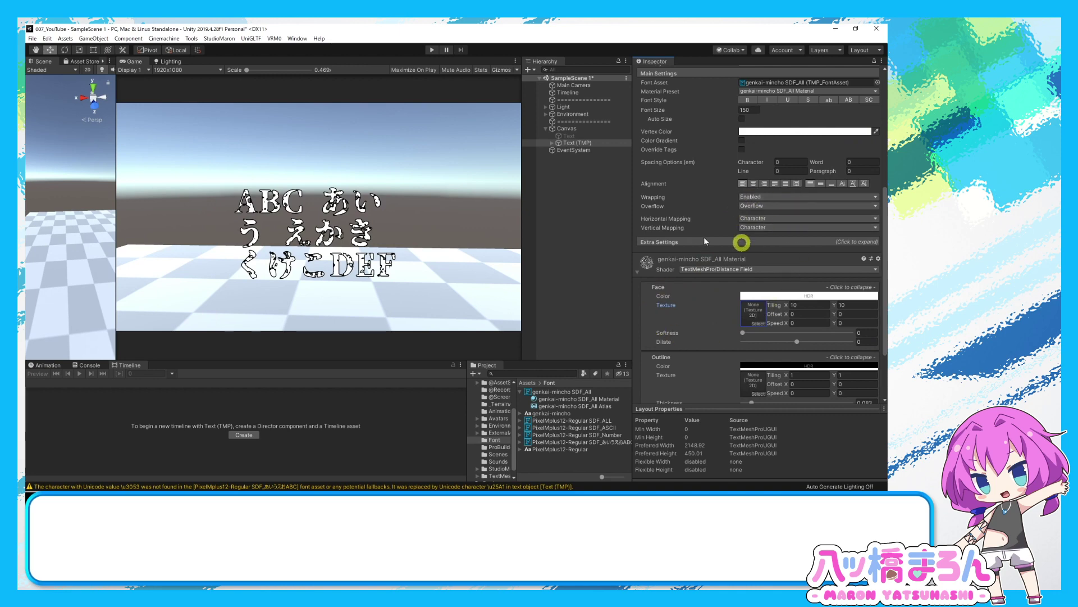
# Apply the Sand 1 texture to the face, tiled 5 by 5.
pyautogui.click(758, 323)
pyautogui.moveTo(881, 194); pyautogui.dragTo(861, 384)
pyautogui.doubleClick(792, 369)
pyautogui.write('5')
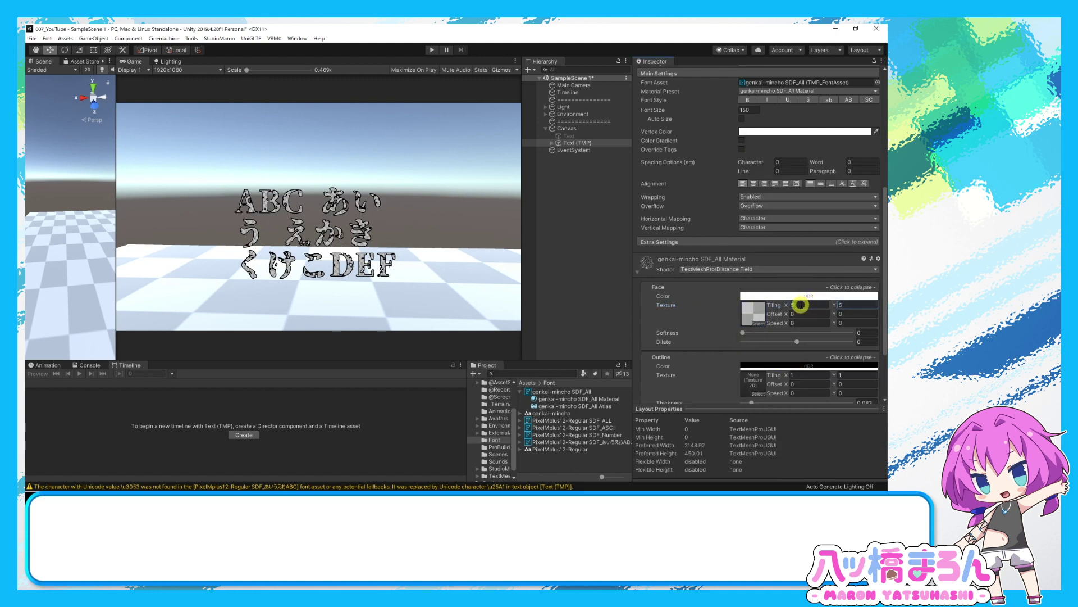
pyautogui.press('Return')
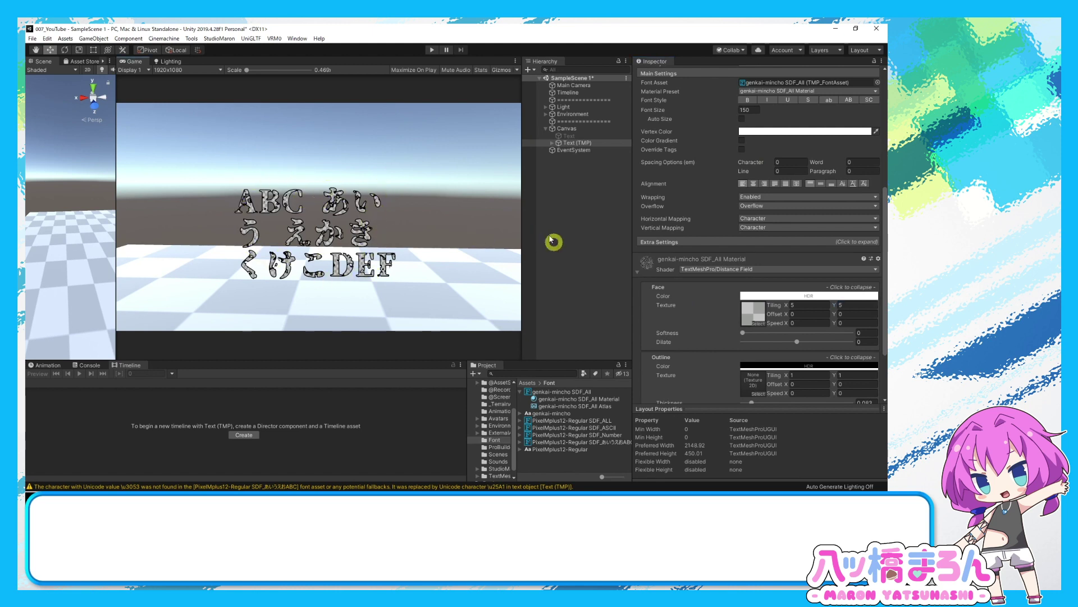
pyautogui.scroll(-3, 731, 315)
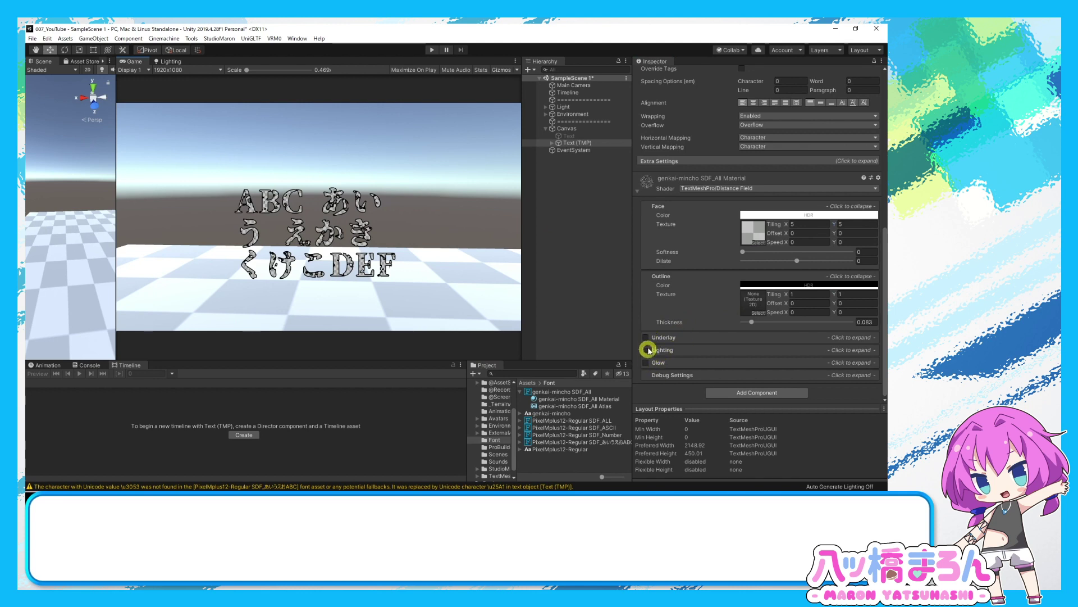
# Enable the underlay and offset it right and vertically as a drop shadow.
pyautogui.click(649, 335)
pyautogui.click(744, 334)
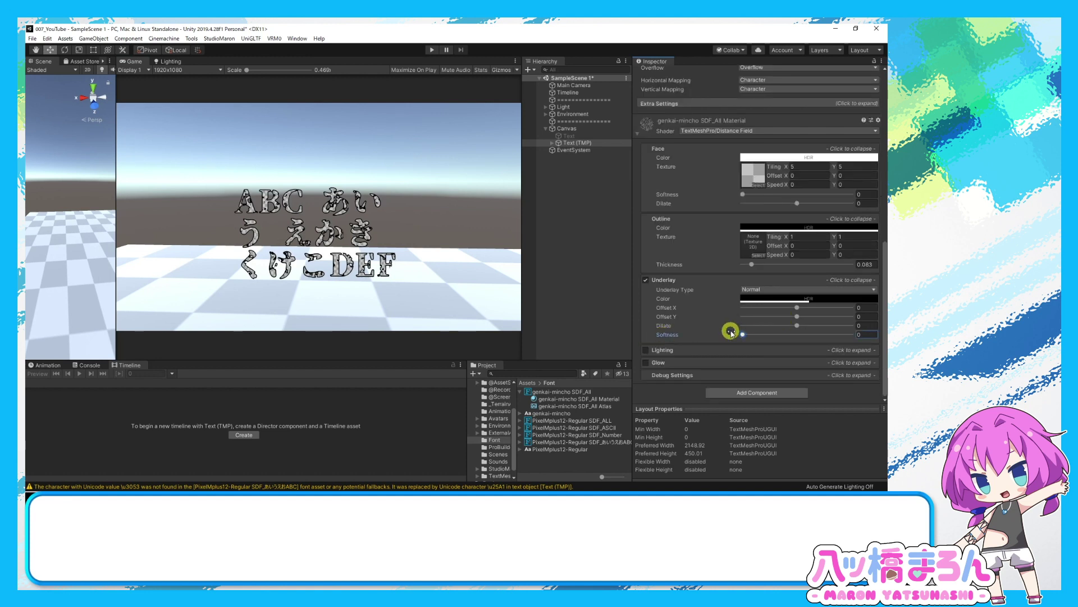
pyautogui.moveTo(802, 307); pyautogui.dragTo(831, 309)
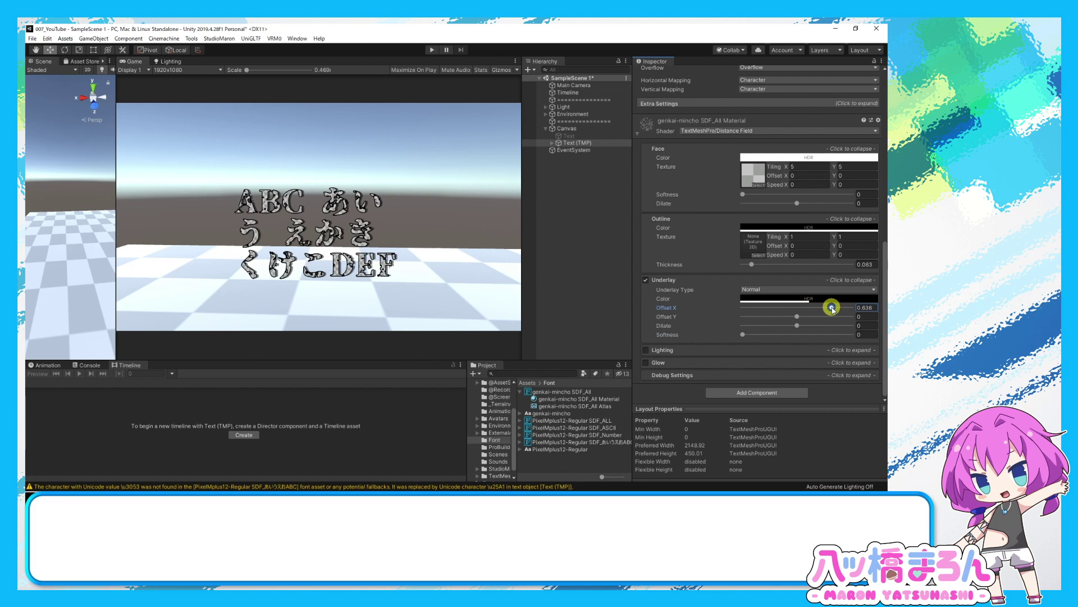
pyautogui.moveTo(800, 317)
pyautogui.mouseDown()
pyautogui.moveTo(770, 314)
pyautogui.moveTo(781, 313)
pyautogui.mouseUp()
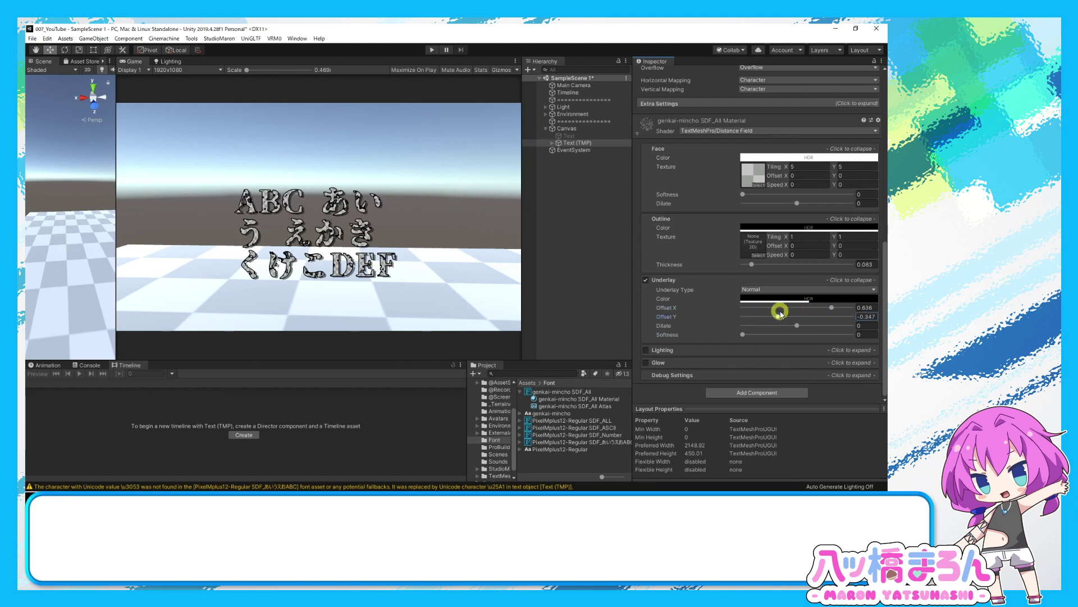
# Enable lighting and tune the Outer Bevel offset toward zero.
pyautogui.click(671, 350)
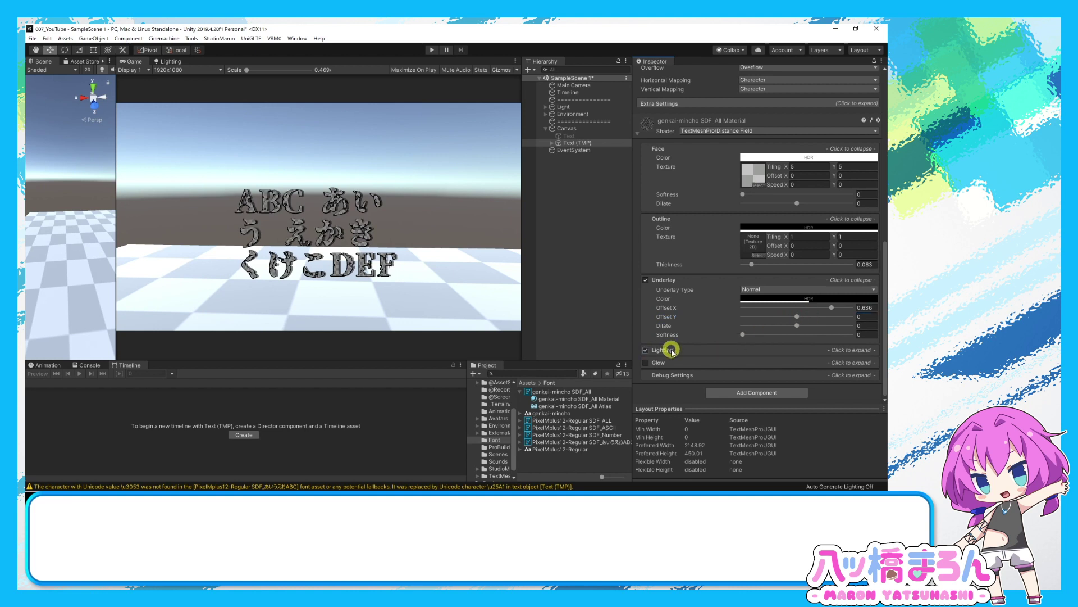
pyautogui.scroll(-2, 672, 351)
pyautogui.click(681, 314)
pyautogui.moveTo(758, 339); pyautogui.dragTo(781, 331)
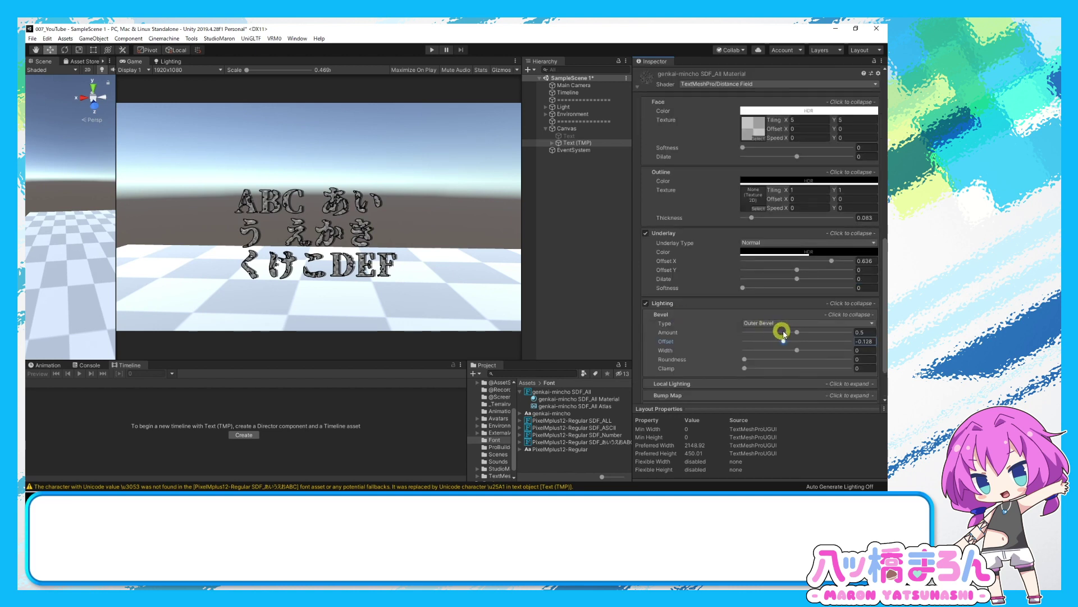
pyautogui.moveTo(781, 331); pyautogui.dragTo(794, 336)
pyautogui.moveTo(789, 336); pyautogui.dragTo(796, 337)
# Change the glow colour from green to pale cyan (RGB 63, 217, 210).
pyautogui.scroll(-5, 801, 334)
pyautogui.click(760, 323)
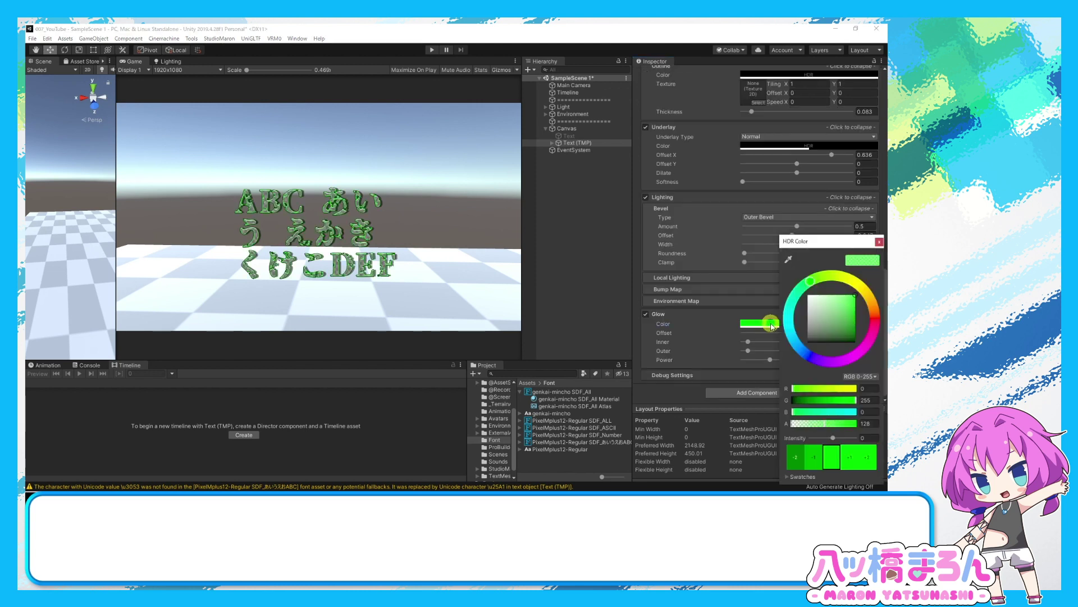
pyautogui.moveTo(788, 318)
pyautogui.mouseDown()
pyautogui.moveTo(800, 350)
pyautogui.moveTo(789, 317)
pyautogui.mouseUp()
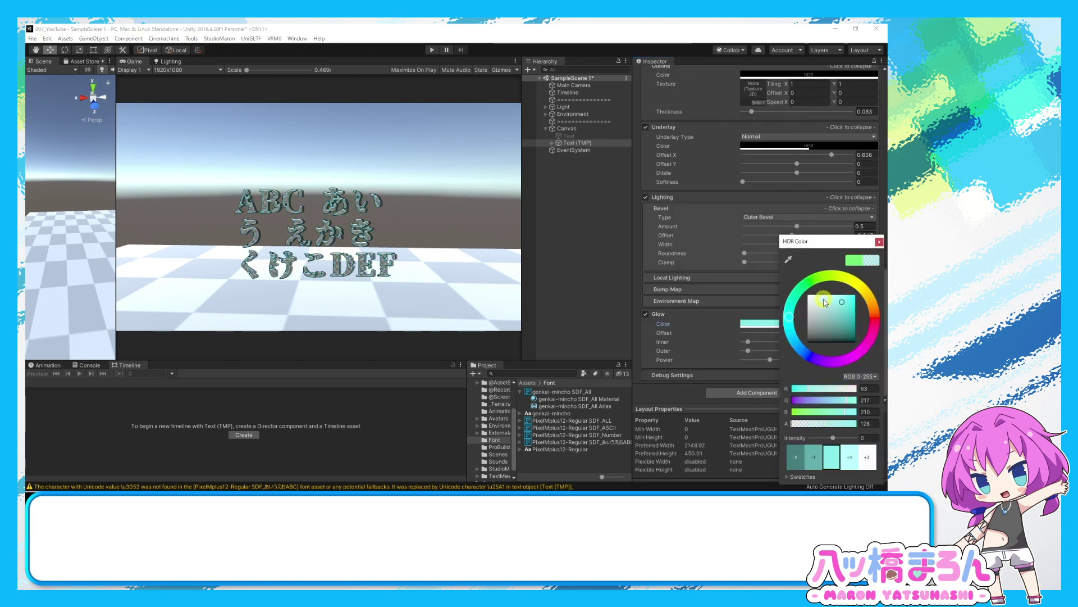
pyautogui.click(878, 242)
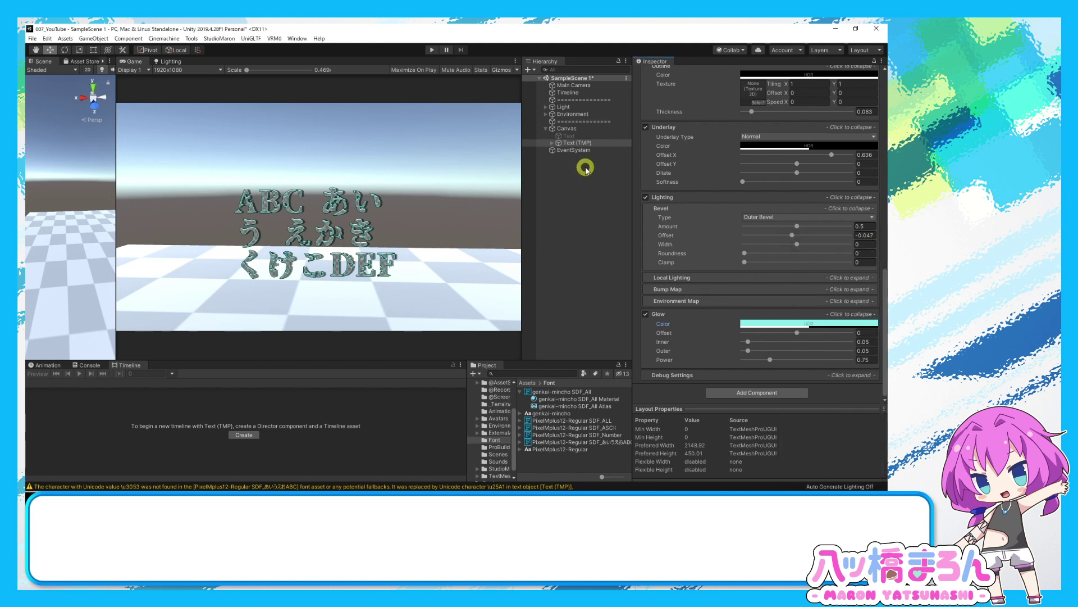
pyautogui.click(579, 399)
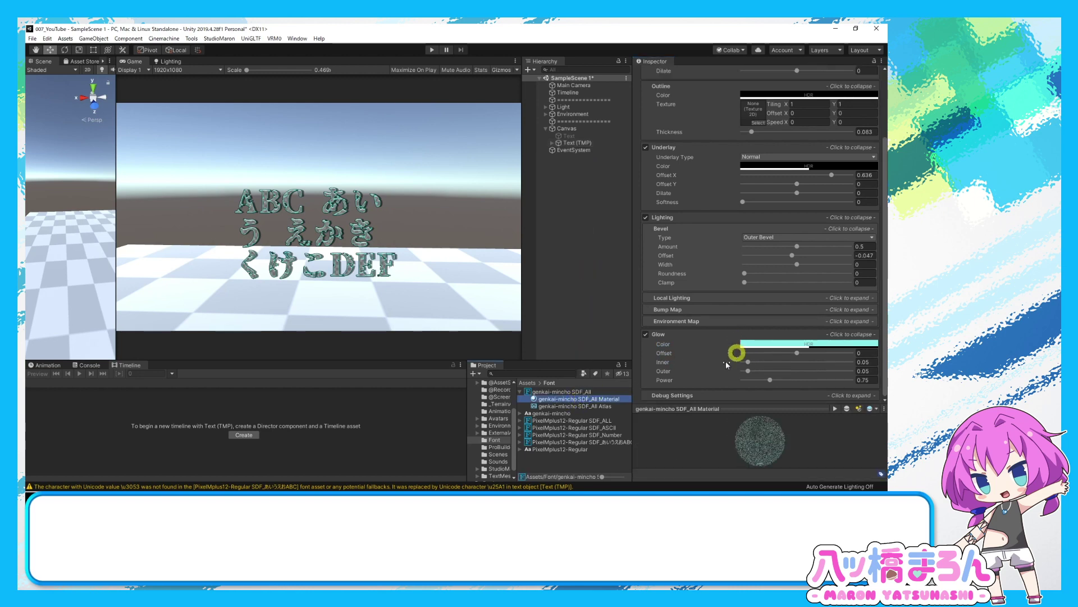
pyautogui.click(578, 143)
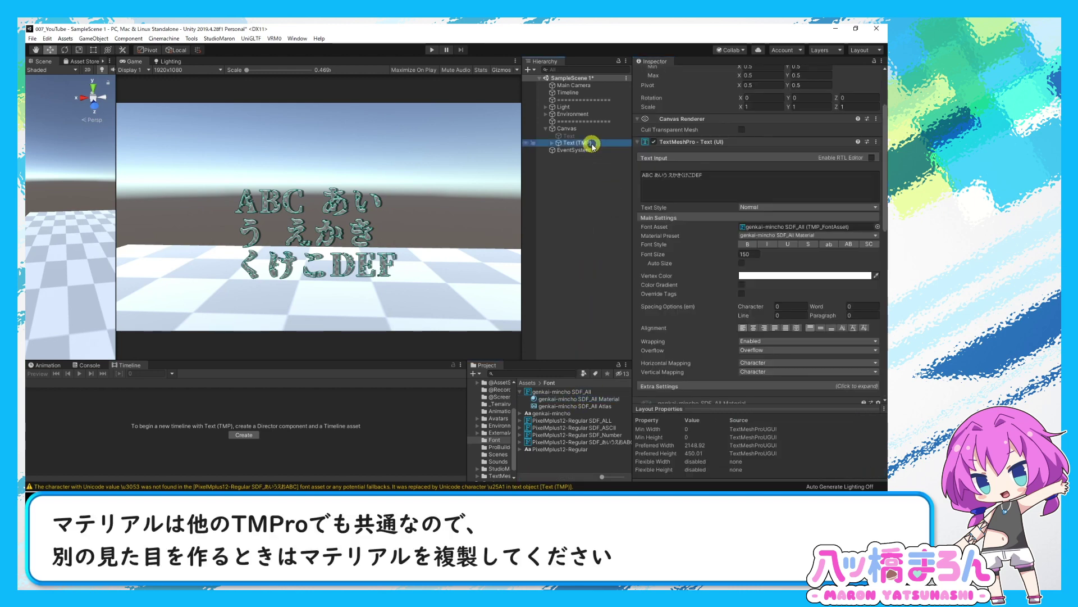
# Duplicate the styled text and move the copy up to Pos Y 430.45.
pyautogui.hotkey('ctrl', 'd')
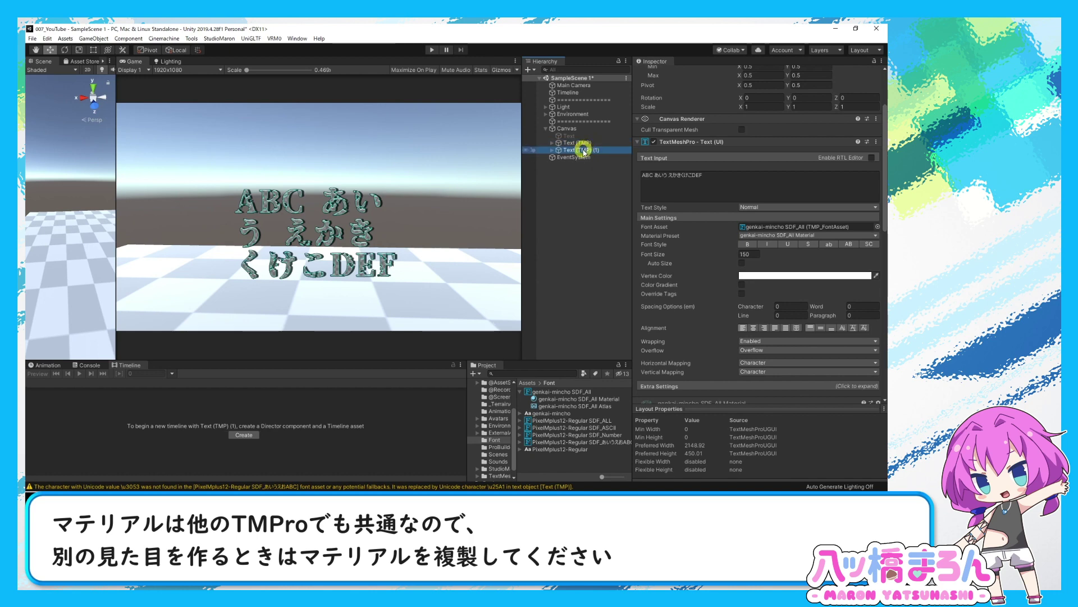
pyautogui.scroll(3, 715, 132)
pyautogui.moveTo(792, 109); pyautogui.dragTo(853, 108)
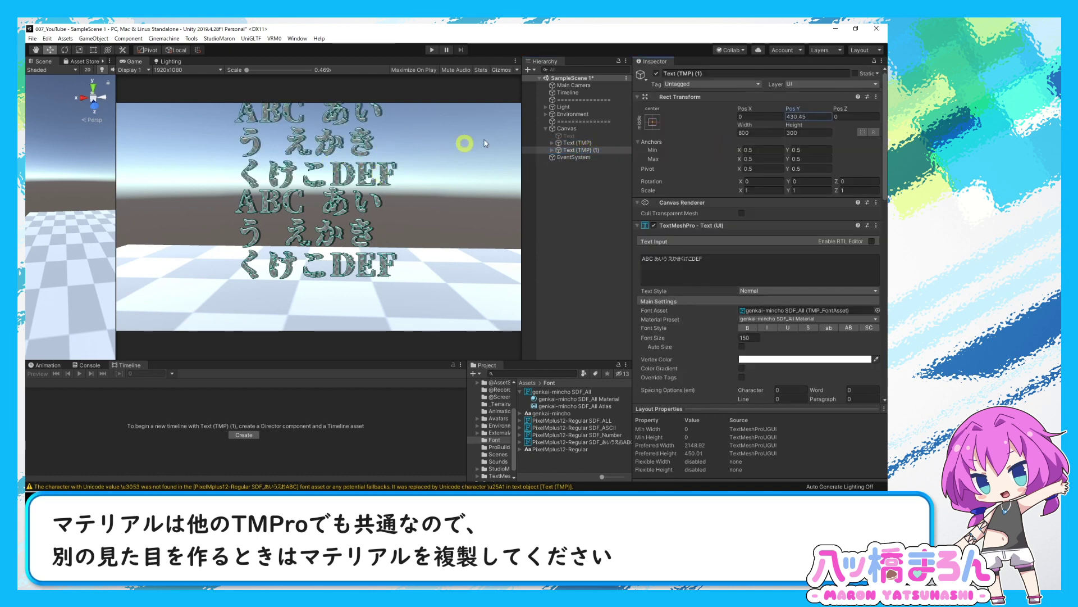
pyautogui.scroll(-5, 731, 250)
pyautogui.scroll(-5, 752, 298)
# Set the shared material's outline colour to white (255, 255, 255).
pyautogui.click(758, 270)
pyautogui.moveTo(821, 314); pyautogui.dragTo(809, 295)
pyautogui.click(788, 259)
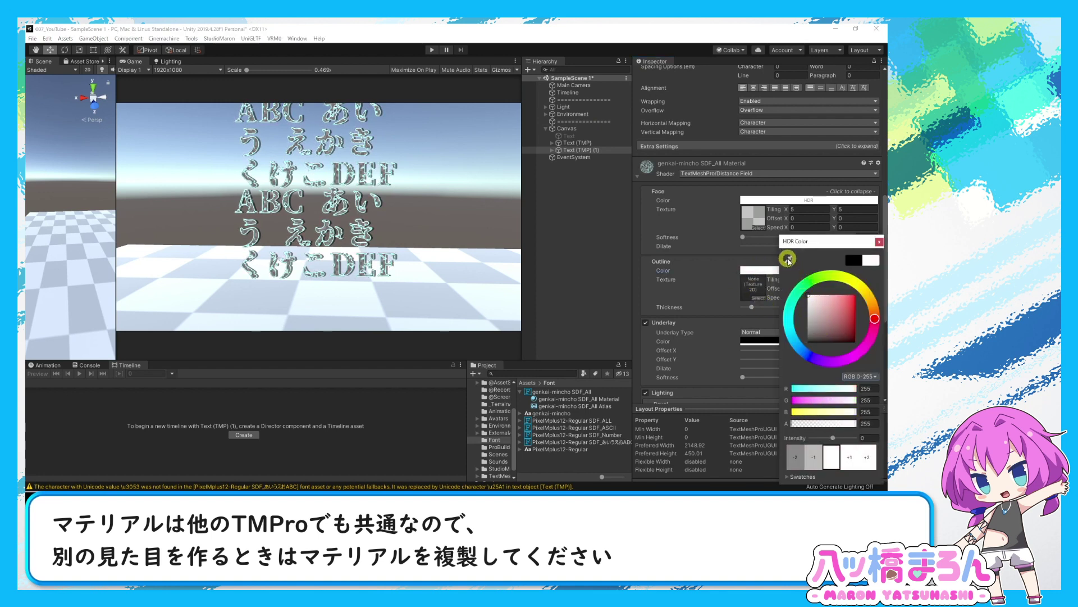
pyautogui.click(788, 259)
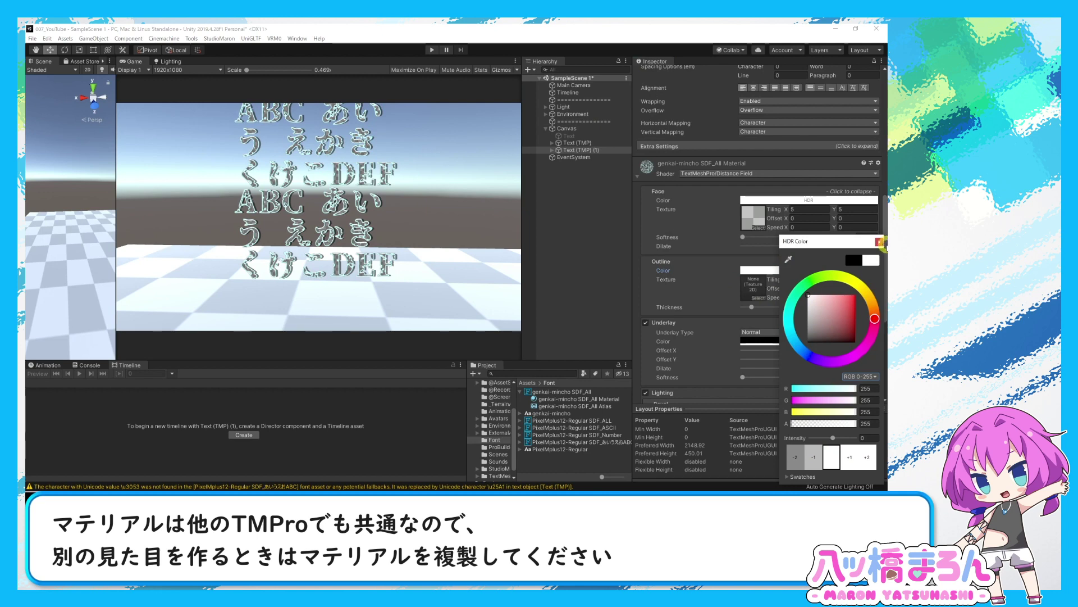
pyautogui.click(570, 337)
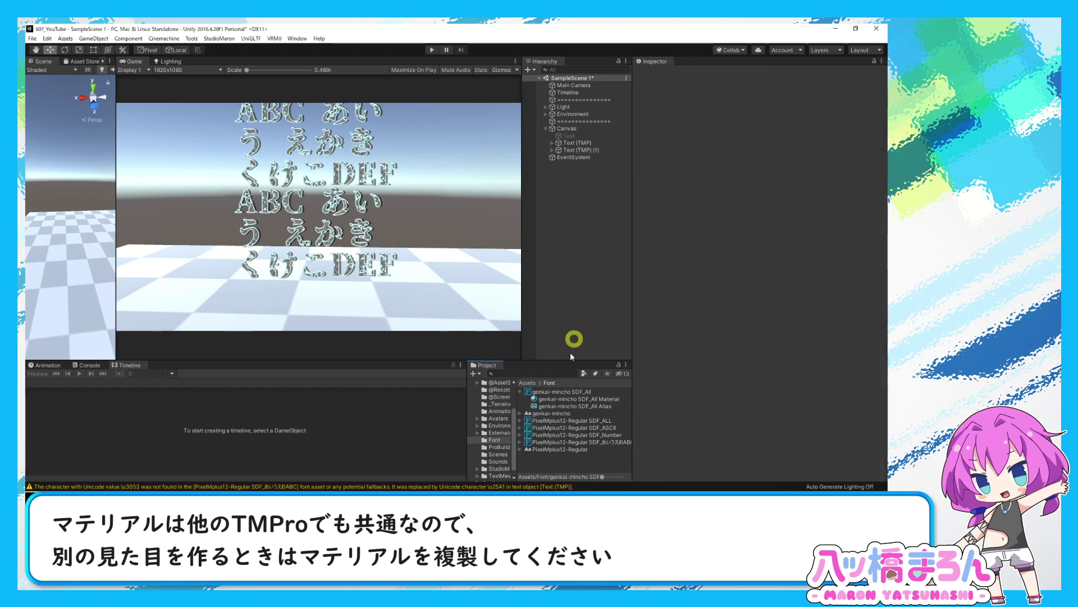
pyautogui.click(563, 399)
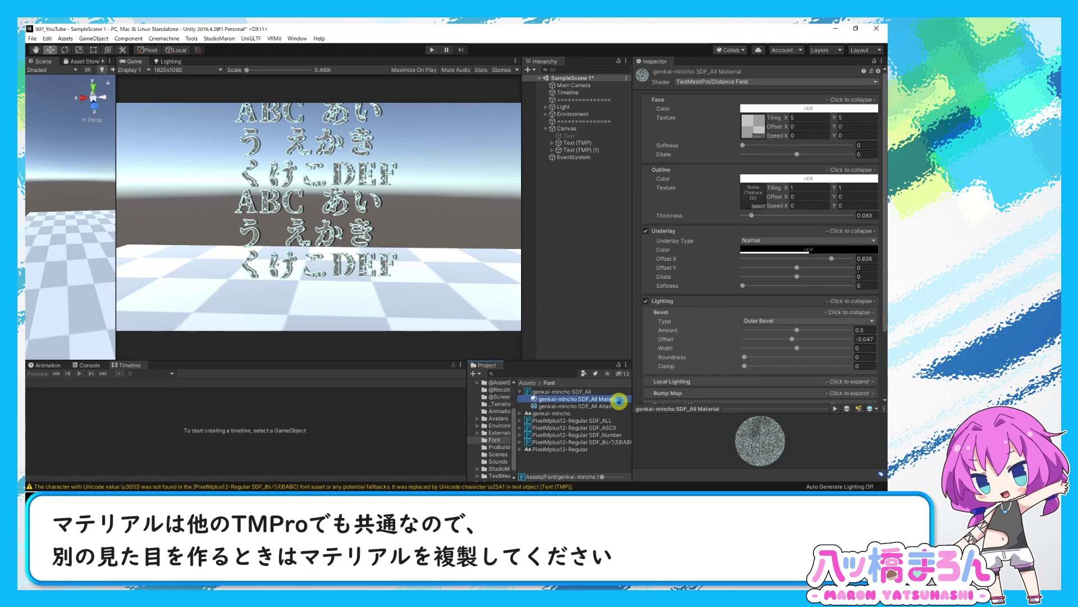
# Duplicate the font material as Material_1 and make it Text (TMP) (1)'s material preset.
pyautogui.hotkey('ctrl', 'd')
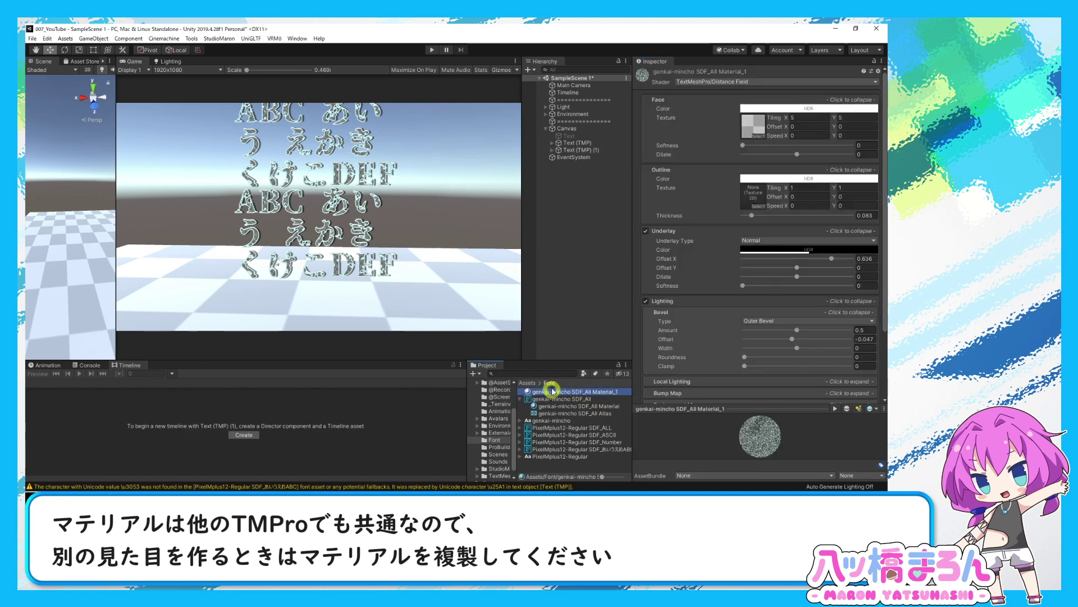
pyautogui.click(597, 150)
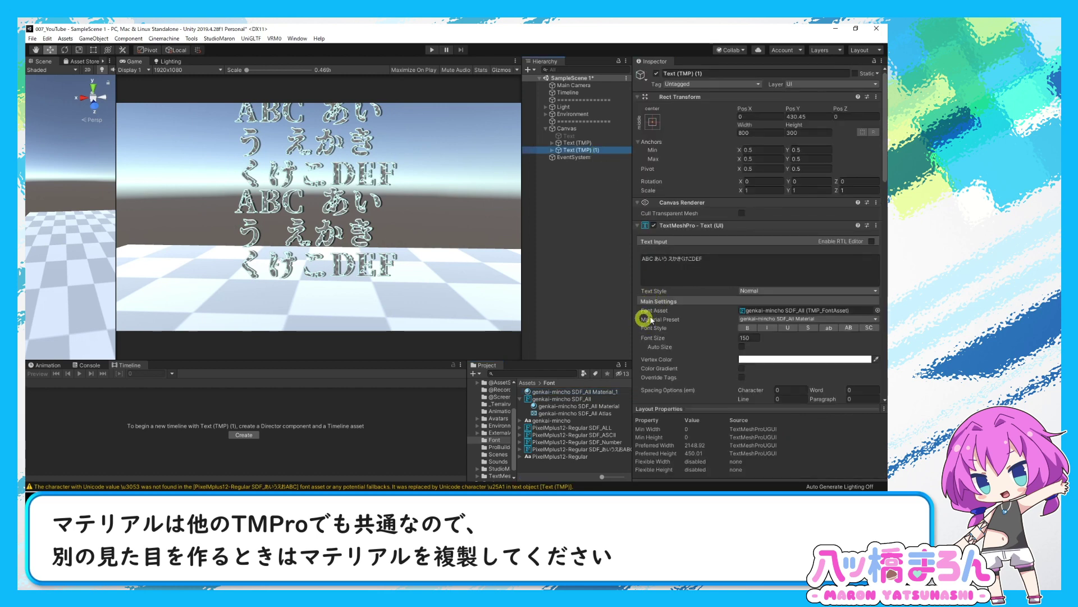
pyautogui.click(756, 310)
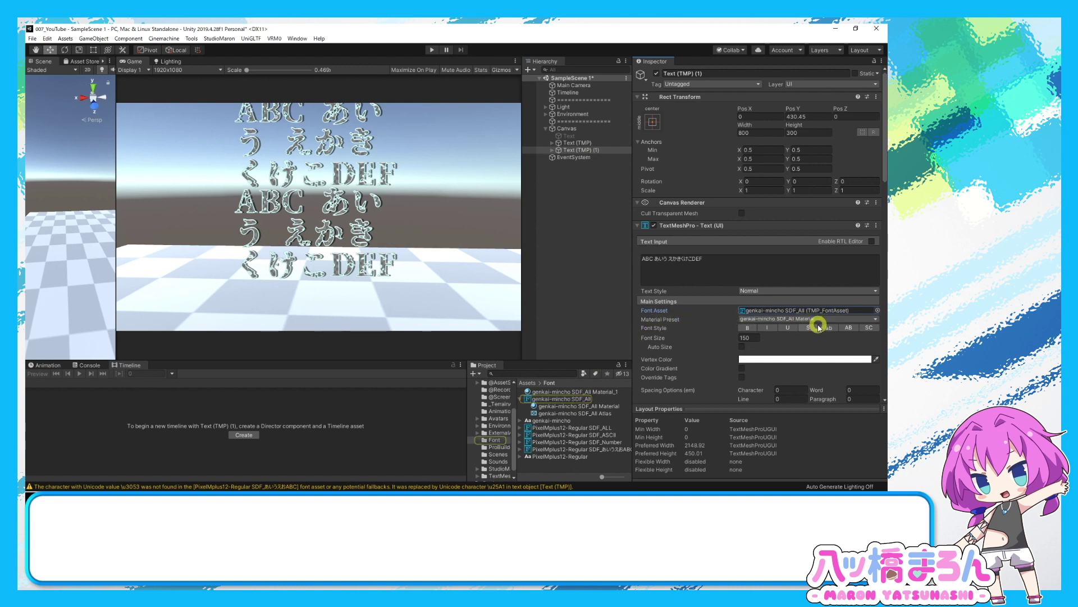
pyautogui.click(839, 319)
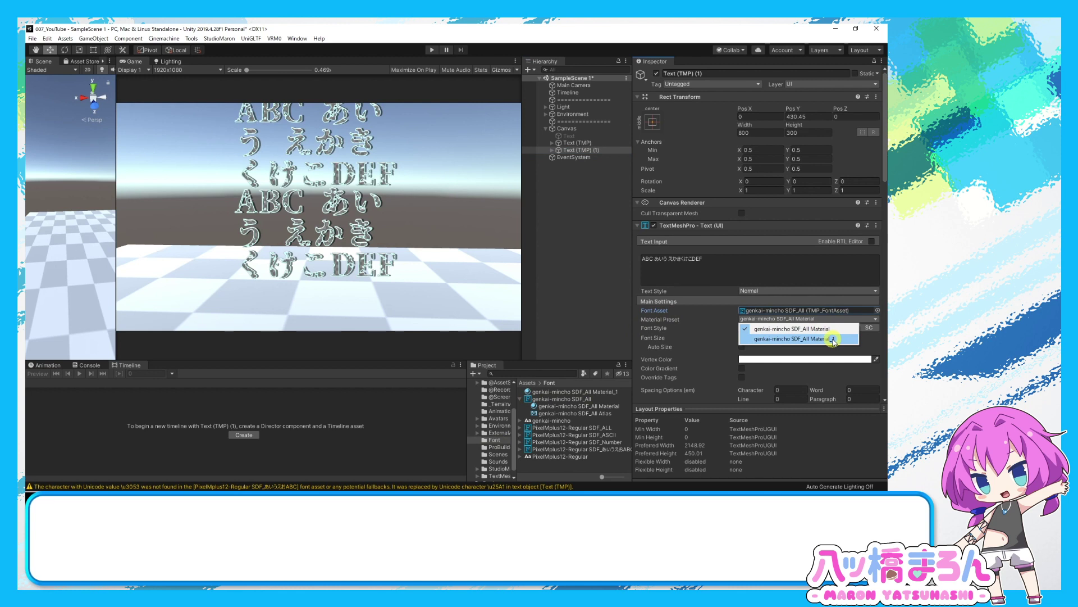
pyautogui.click(833, 339)
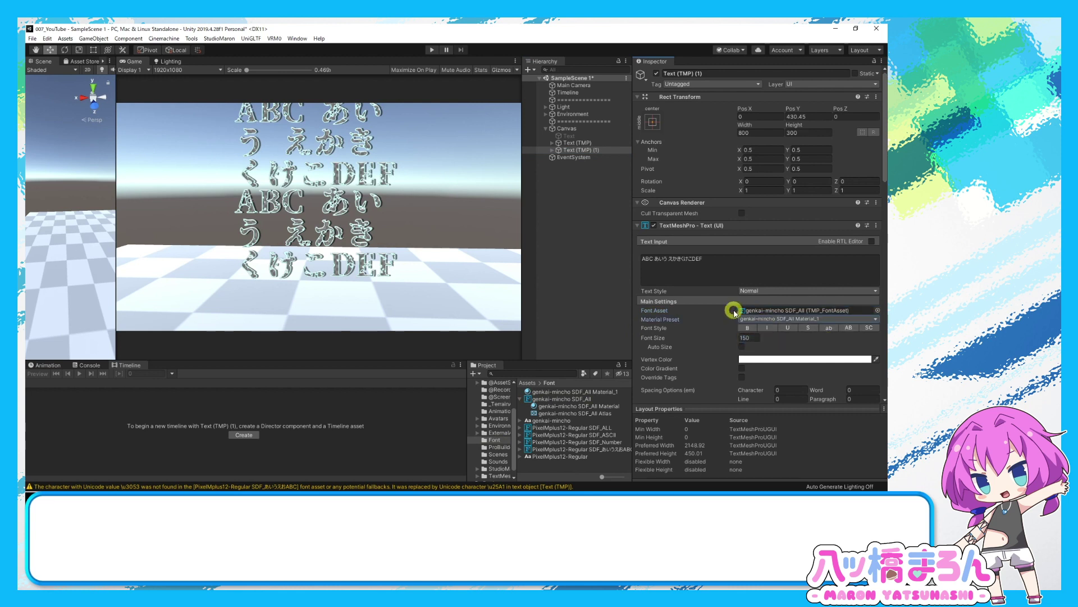
pyautogui.scroll(-10, 753, 308)
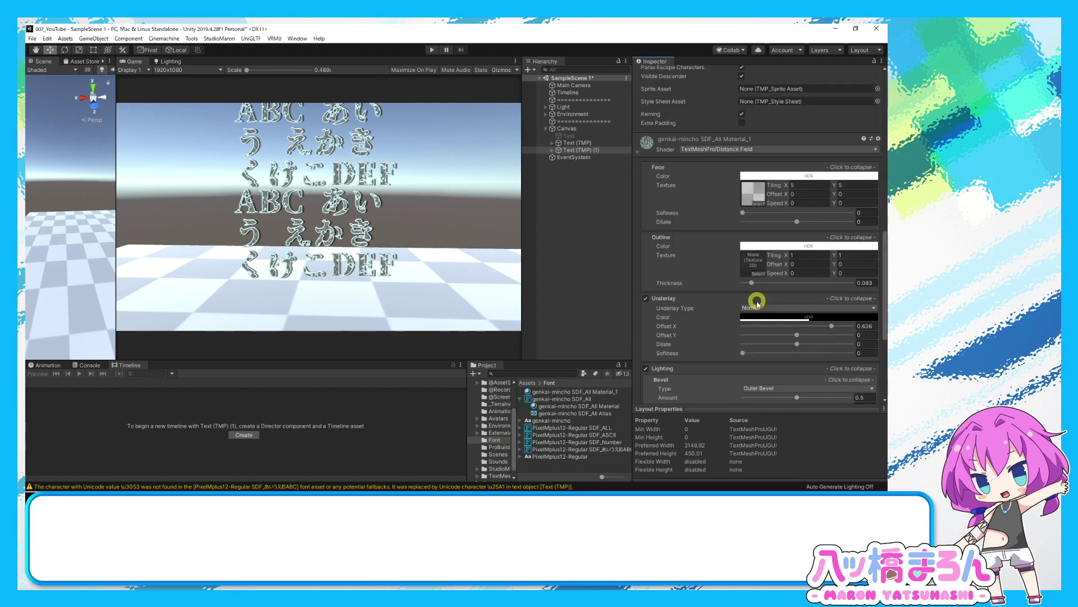
# Set Material_1's outline colour to black.
pyautogui.click(763, 245)
pyautogui.moveTo(821, 308); pyautogui.dragTo(807, 342)
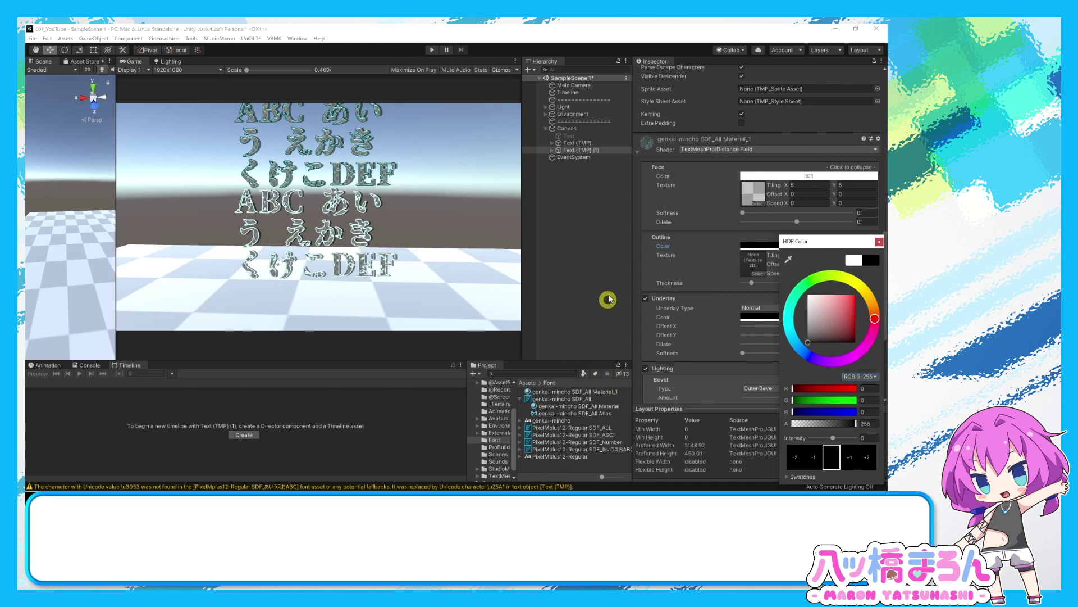
pyautogui.click(620, 281)
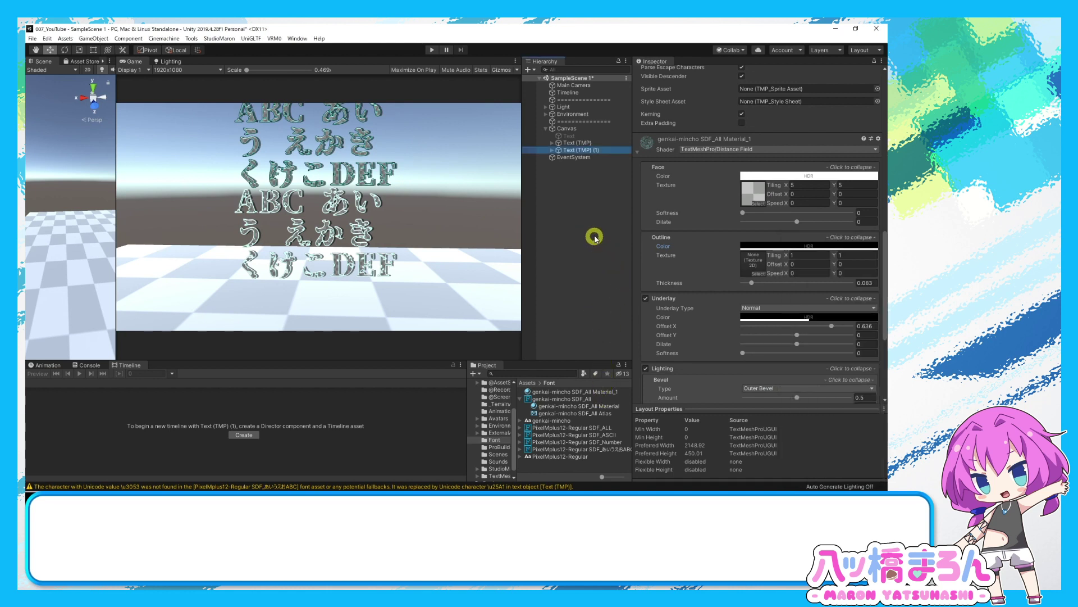